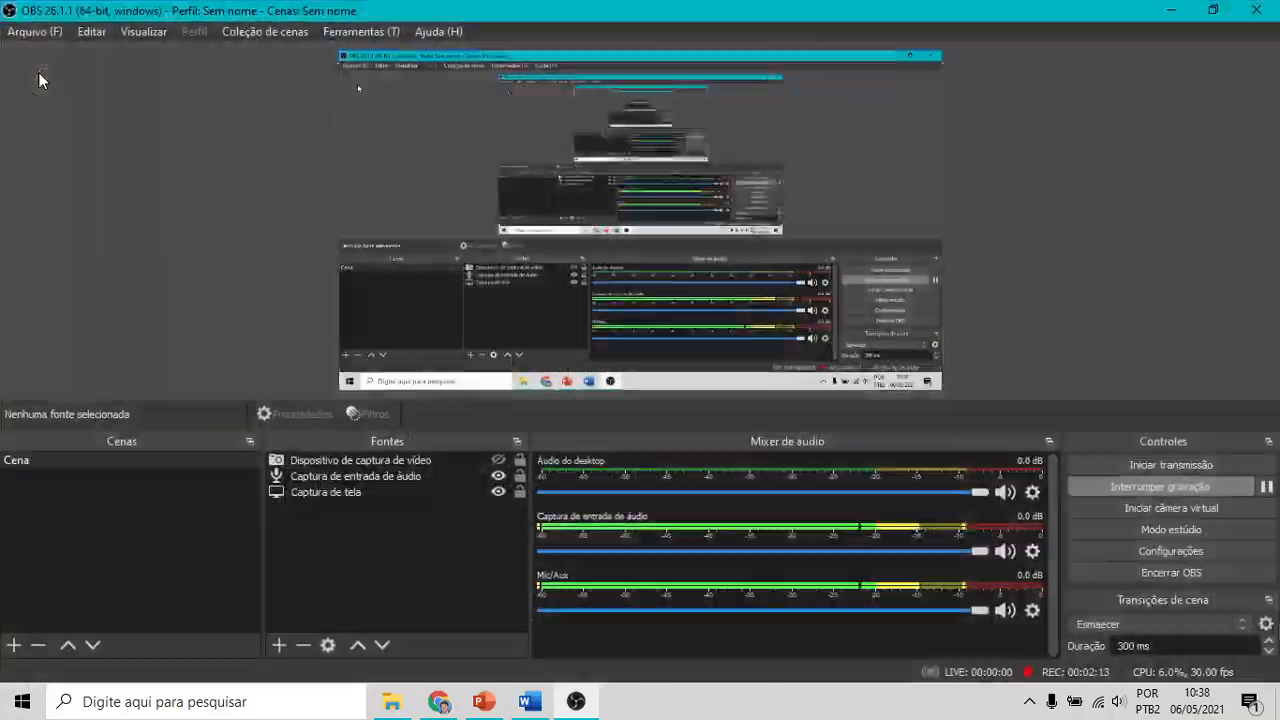
# Step: Switch to the Word document and use the Editor's spelling check to correct "S.Paulo" to "S. Paulo" in the byline
pyautogui.hotkey('alt', 'Tab')
pyautogui.hotkey('alt', 'Tab')
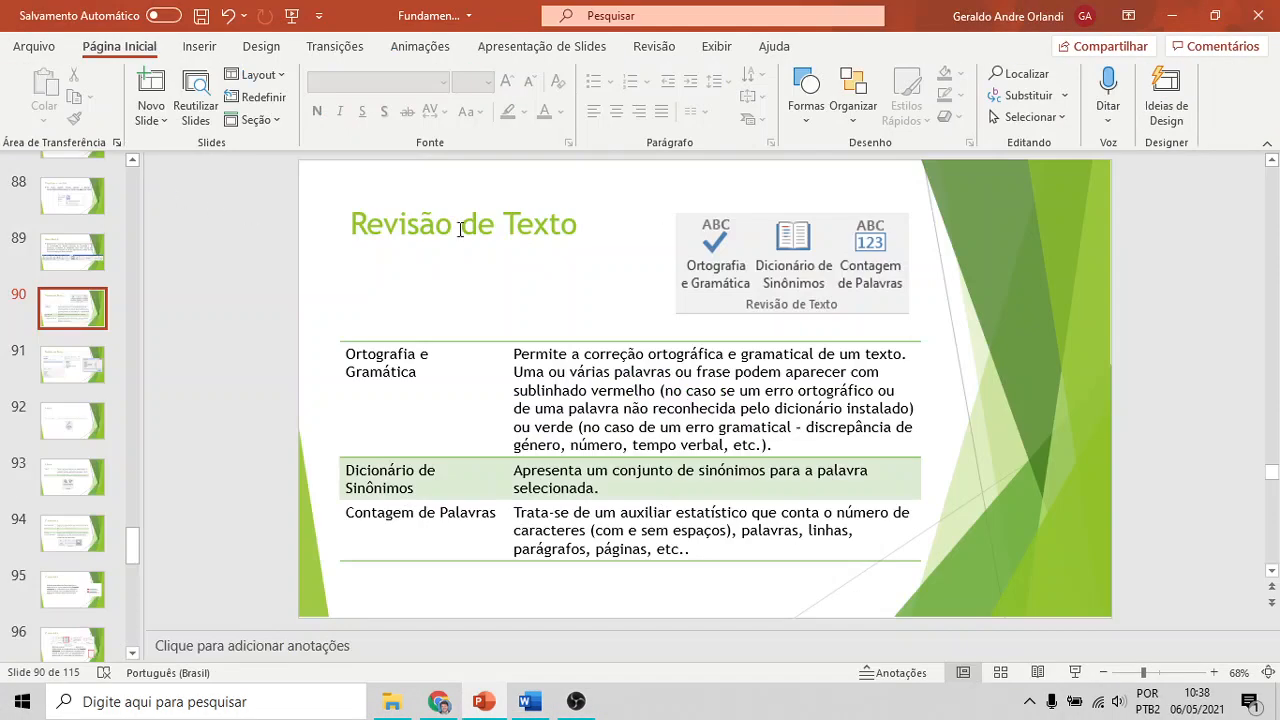
pyautogui.hotkey('alt', 'Tab')
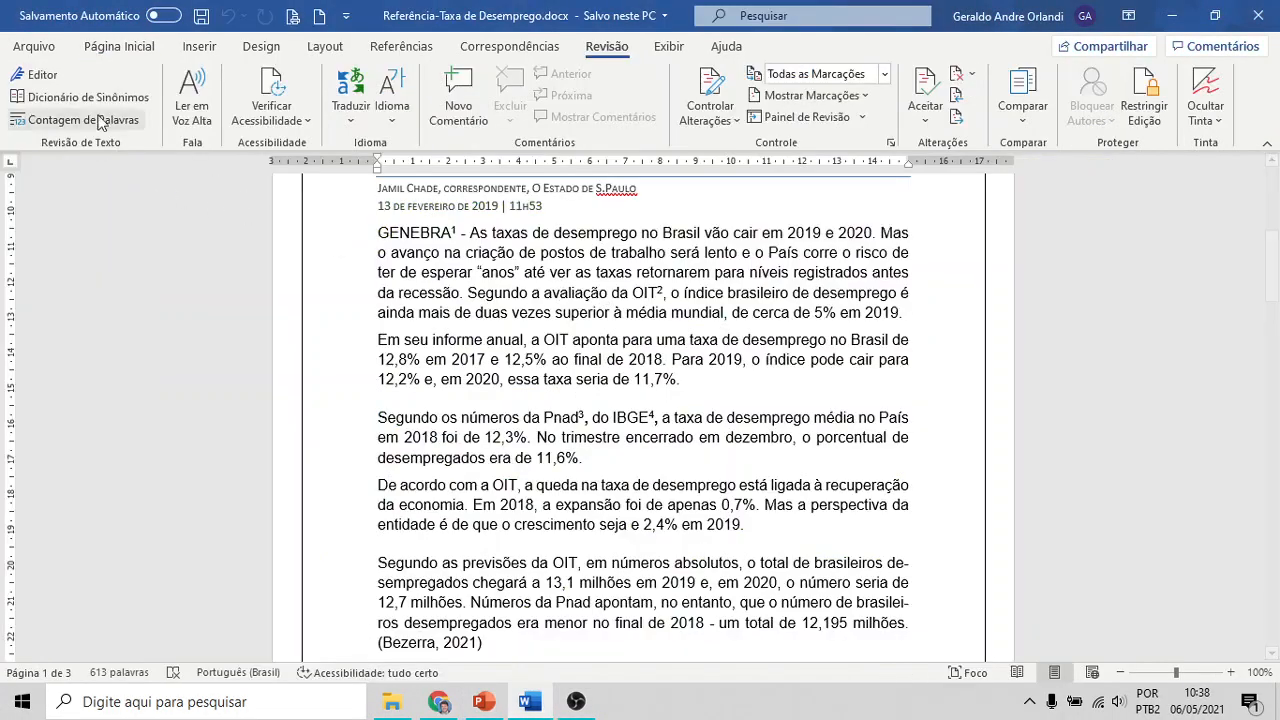
pyautogui.click(40, 76)
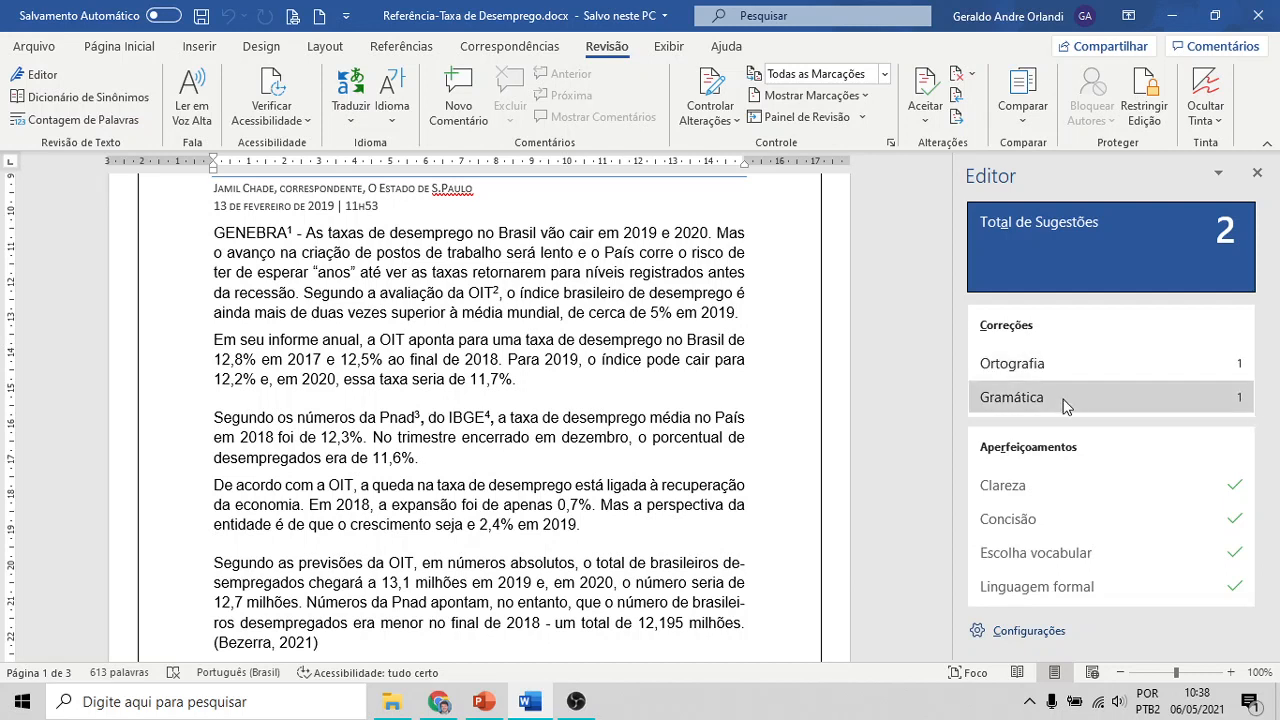
pyautogui.click(1047, 373)
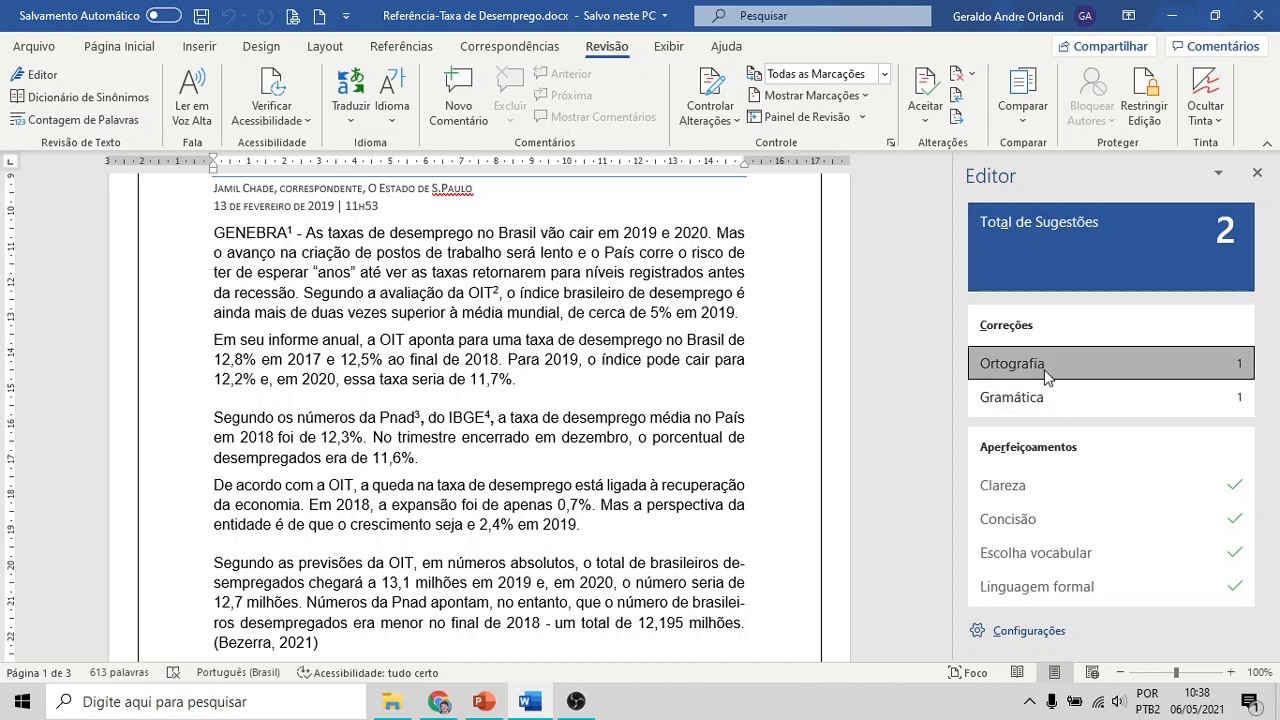
pyautogui.click(448, 199)
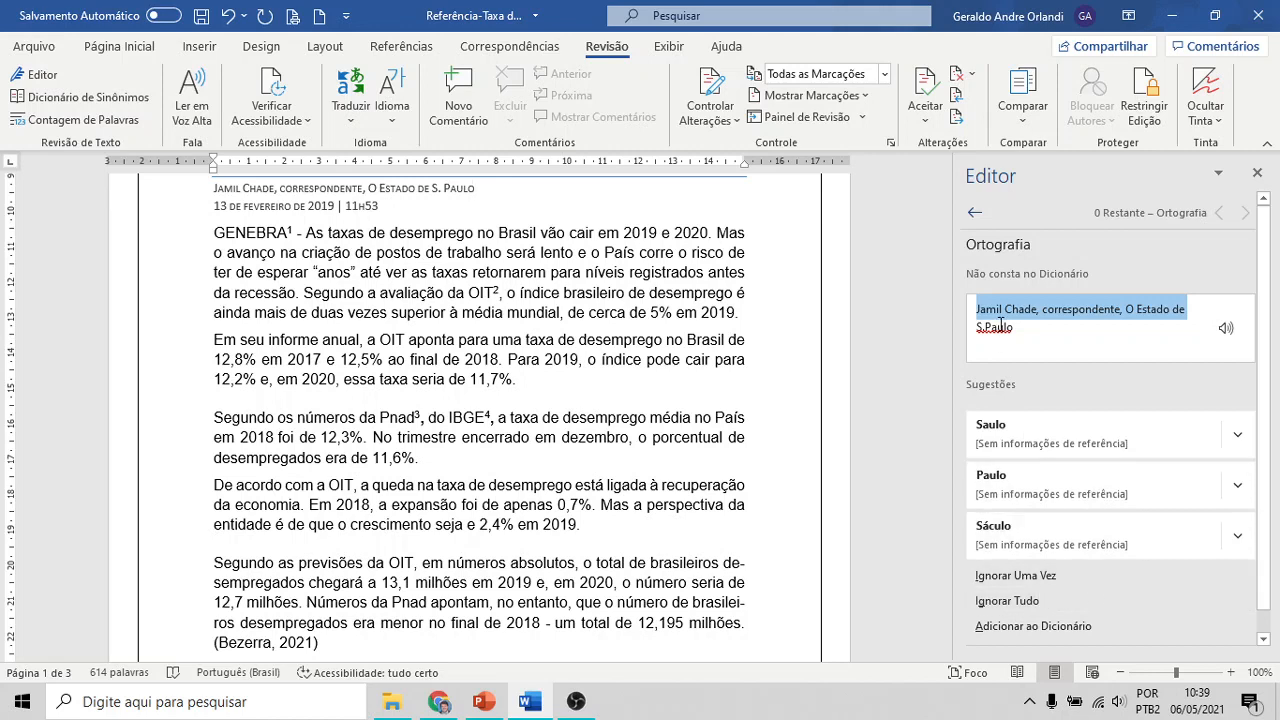
pyautogui.click(1257, 174)
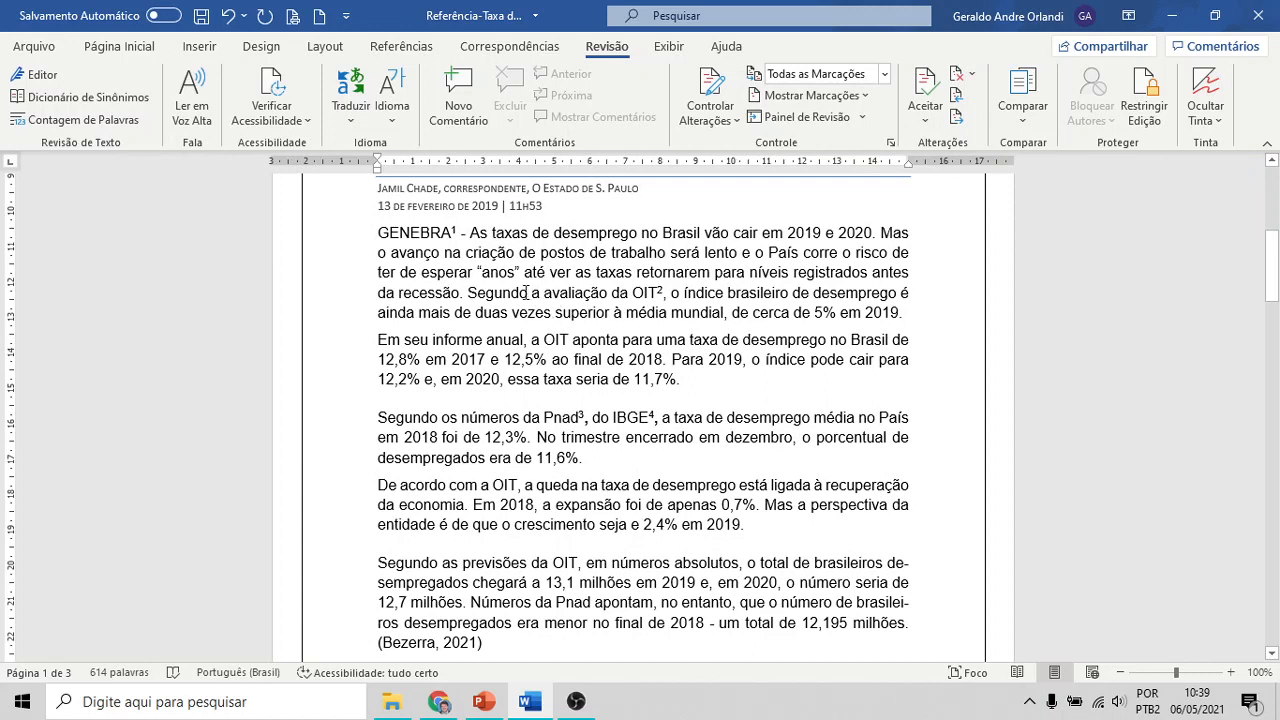
# Step: Introduce a deliberate typo in the first paragraph by changing "Segundo" to "Segundor"
pyautogui.click(539, 297)
pyautogui.write('r')
pyautogui.press('Return')
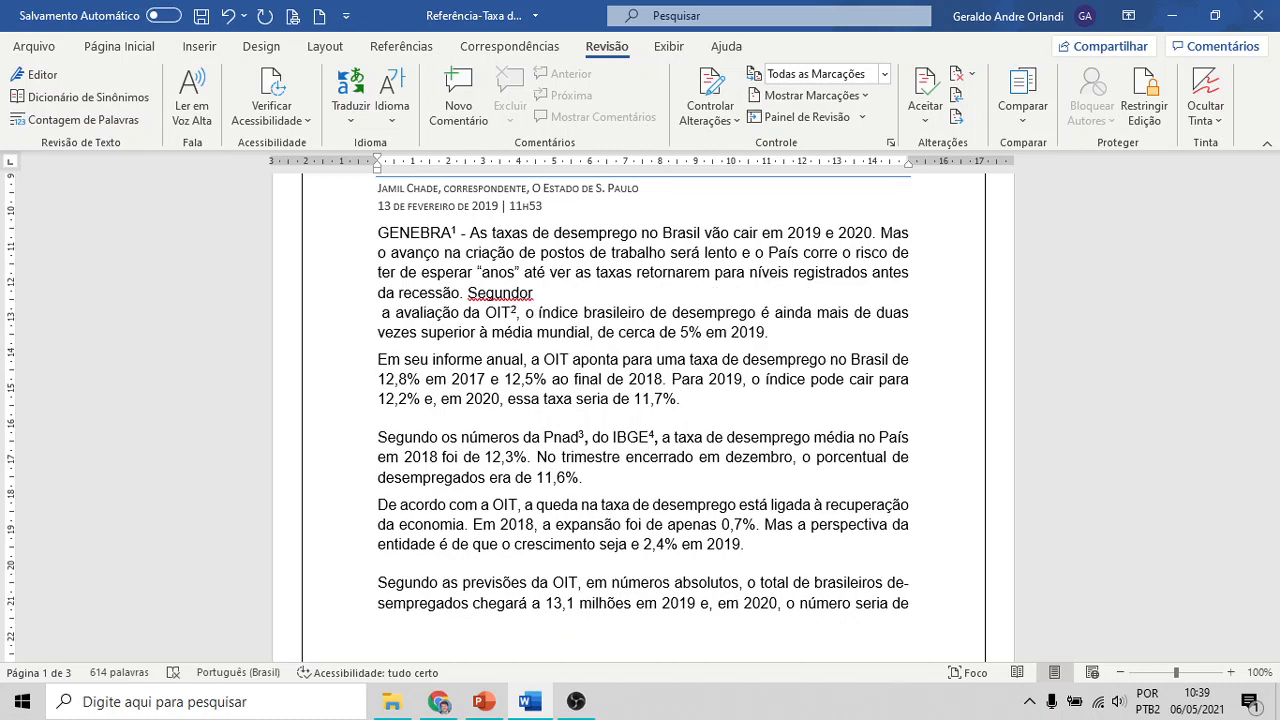
pyautogui.press('BackSpace')
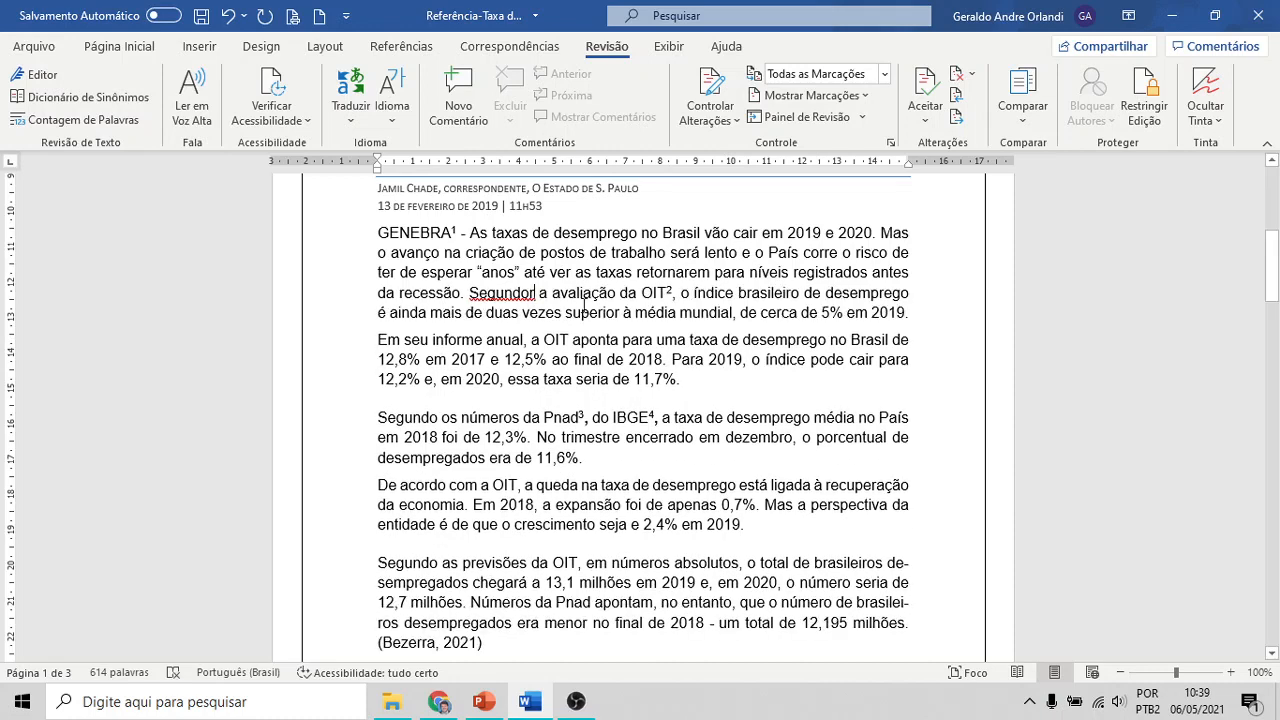
# Step: View the spelling suggestions for the word "Segundor" and check the Editor's correction overview
pyautogui.rightClick(506, 296)
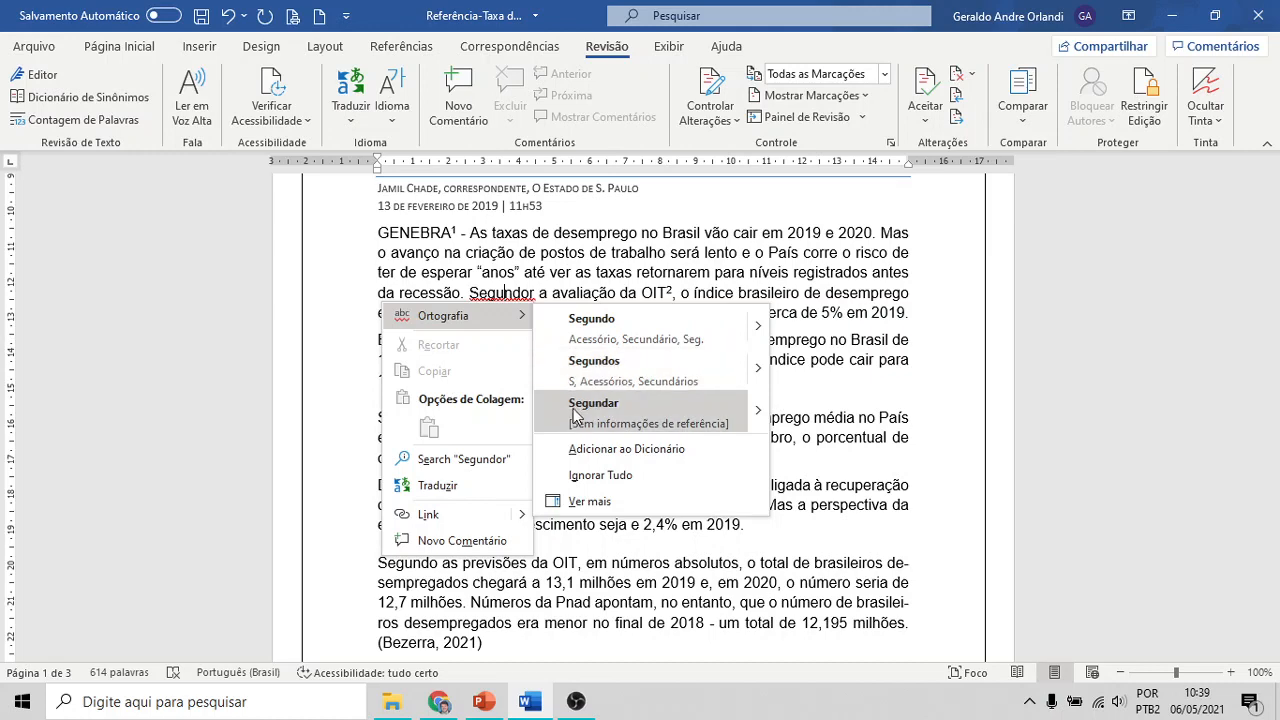
pyautogui.click(87, 211)
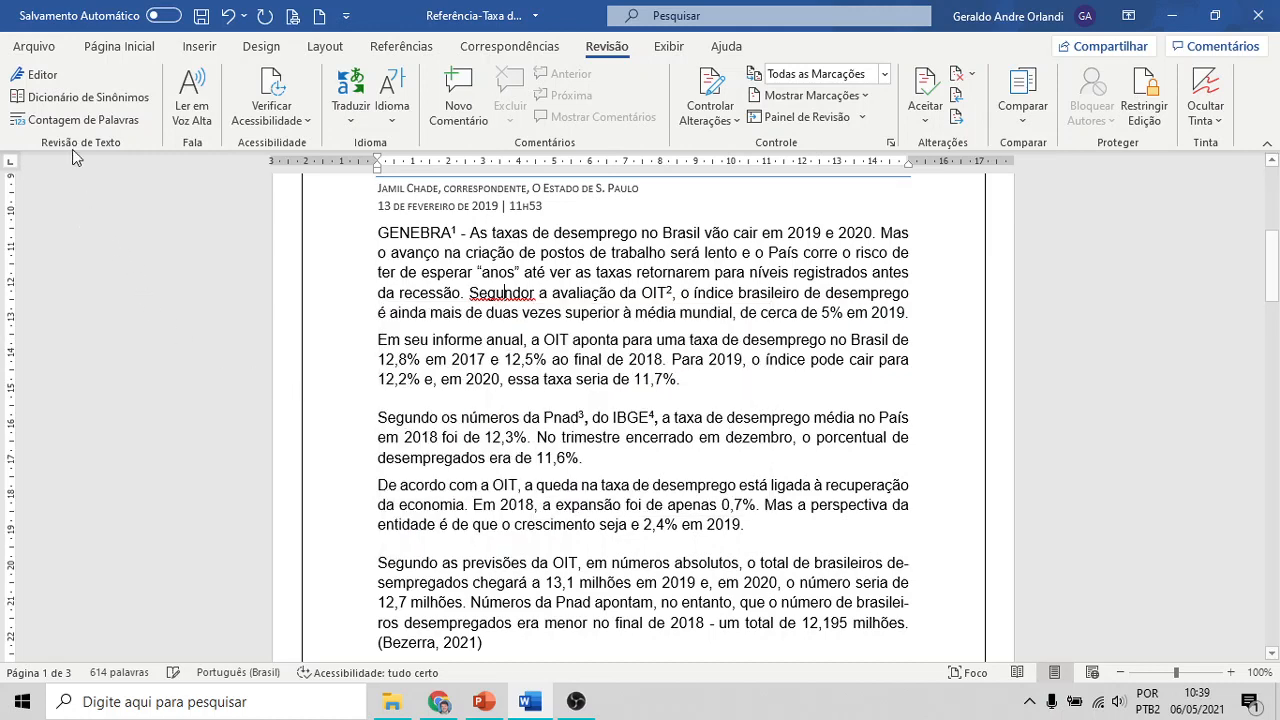
pyautogui.click(36, 75)
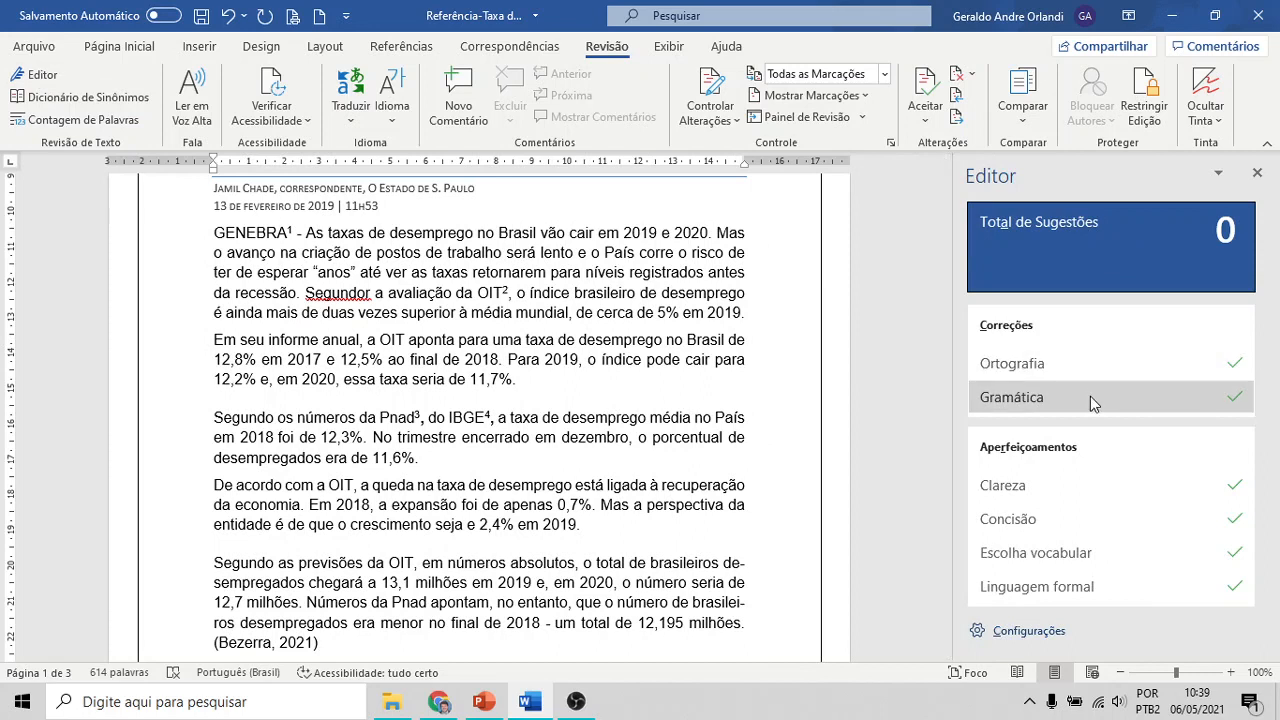
pyautogui.click(481, 204)
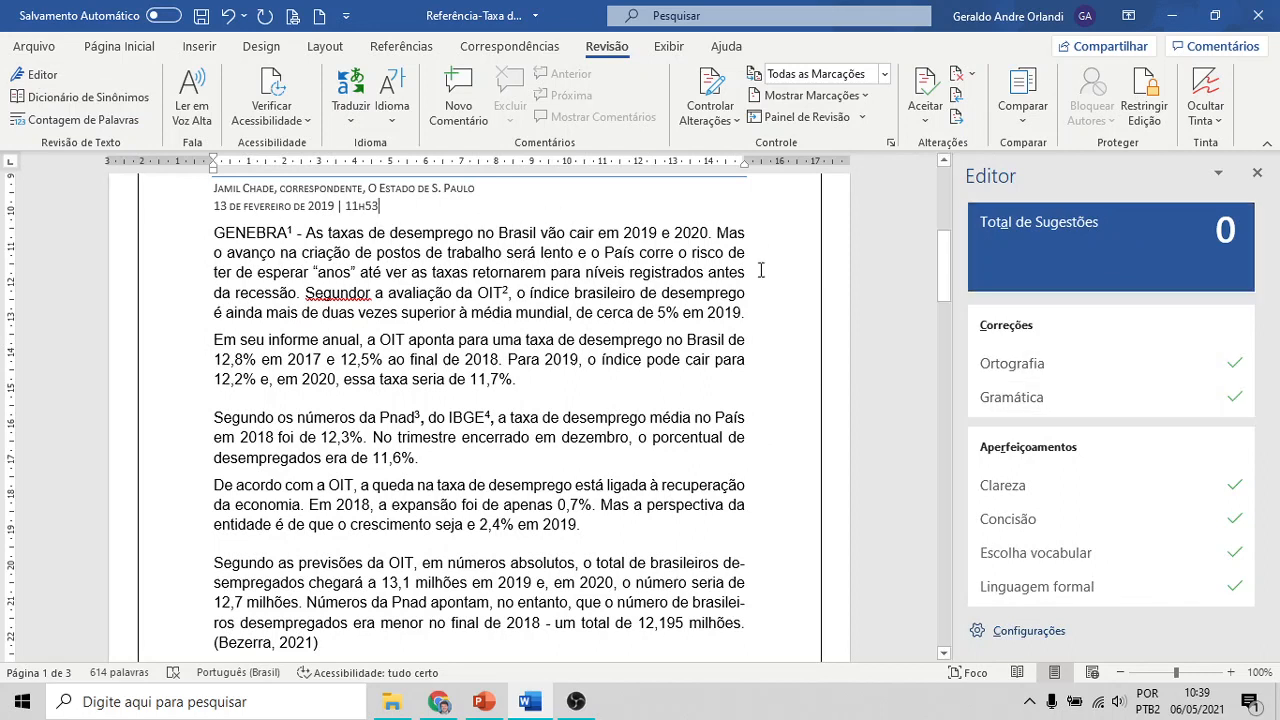
pyautogui.click(1257, 172)
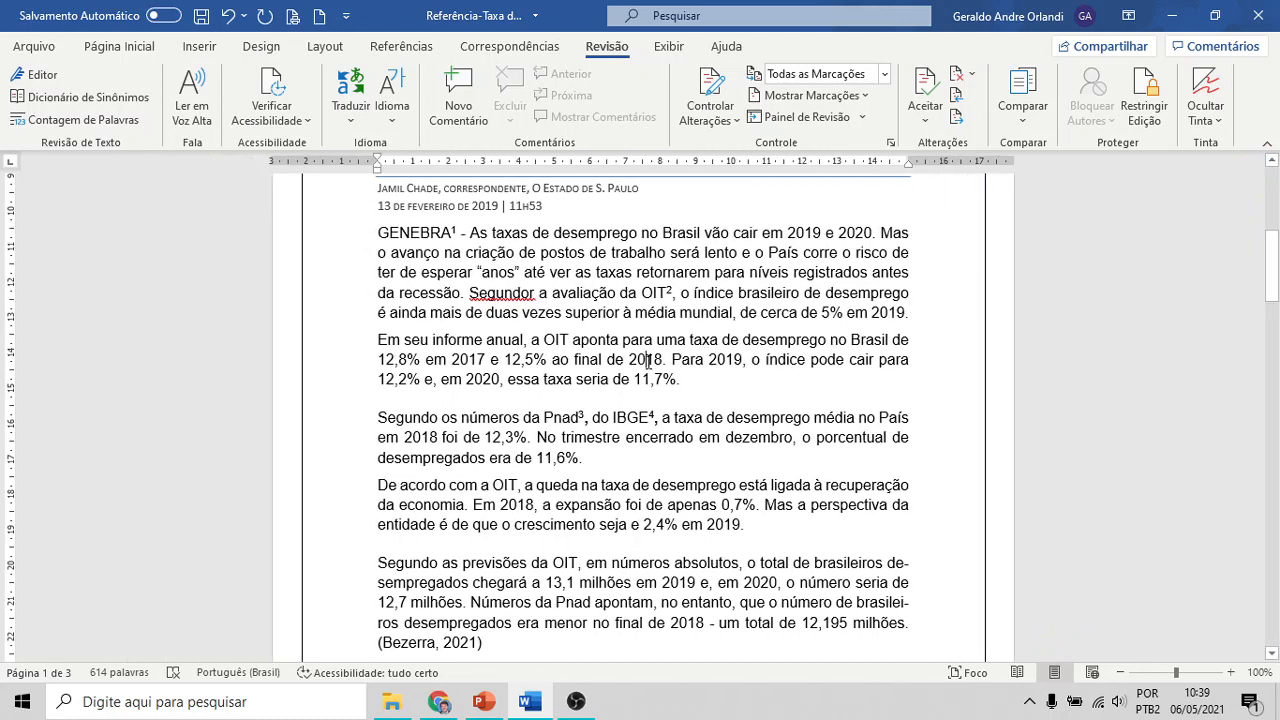
# Step: Run the Editor's spelling check and replace "Segundor" with the suggestion "Segundo"
pyautogui.click(45, 75)
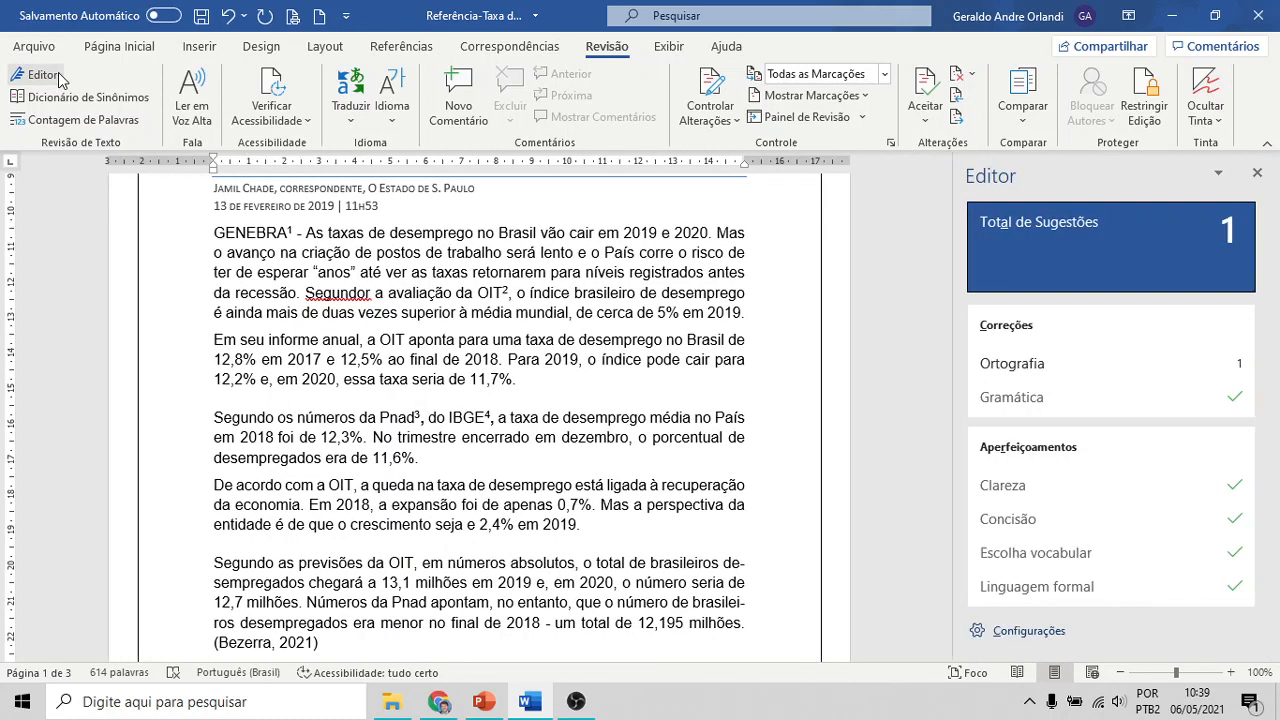
pyautogui.click(1048, 363)
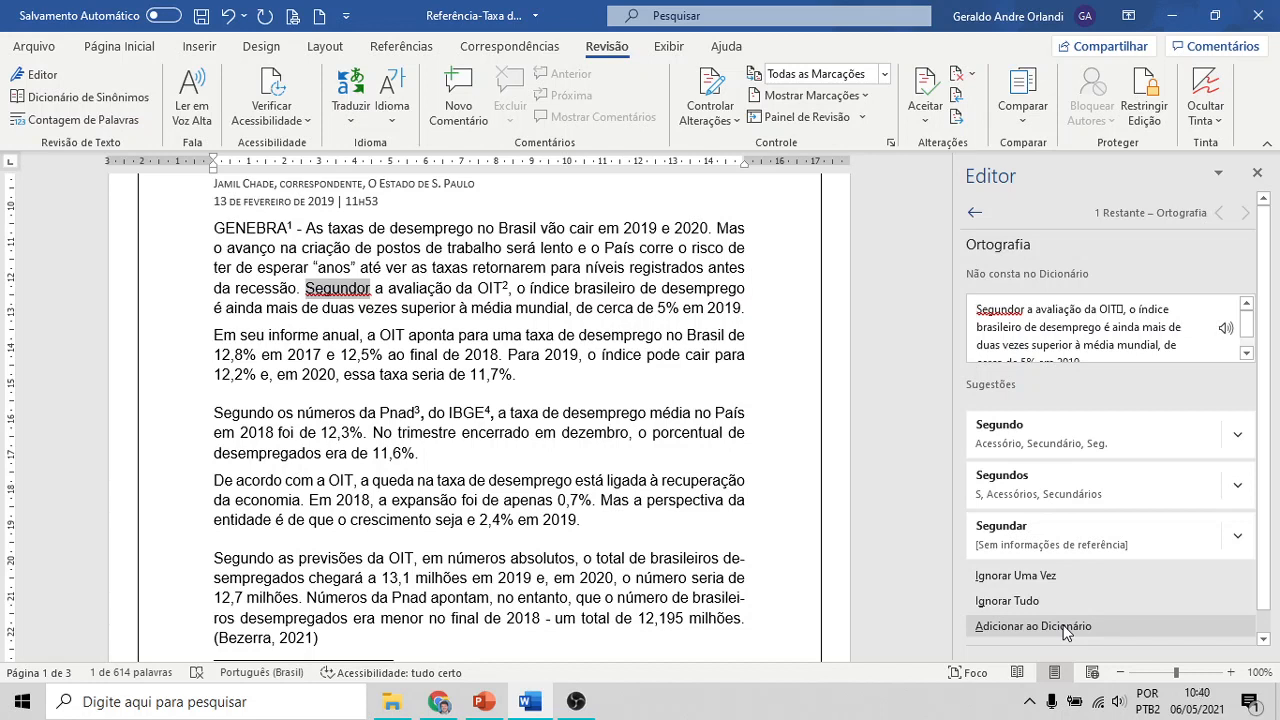
pyautogui.click(1074, 433)
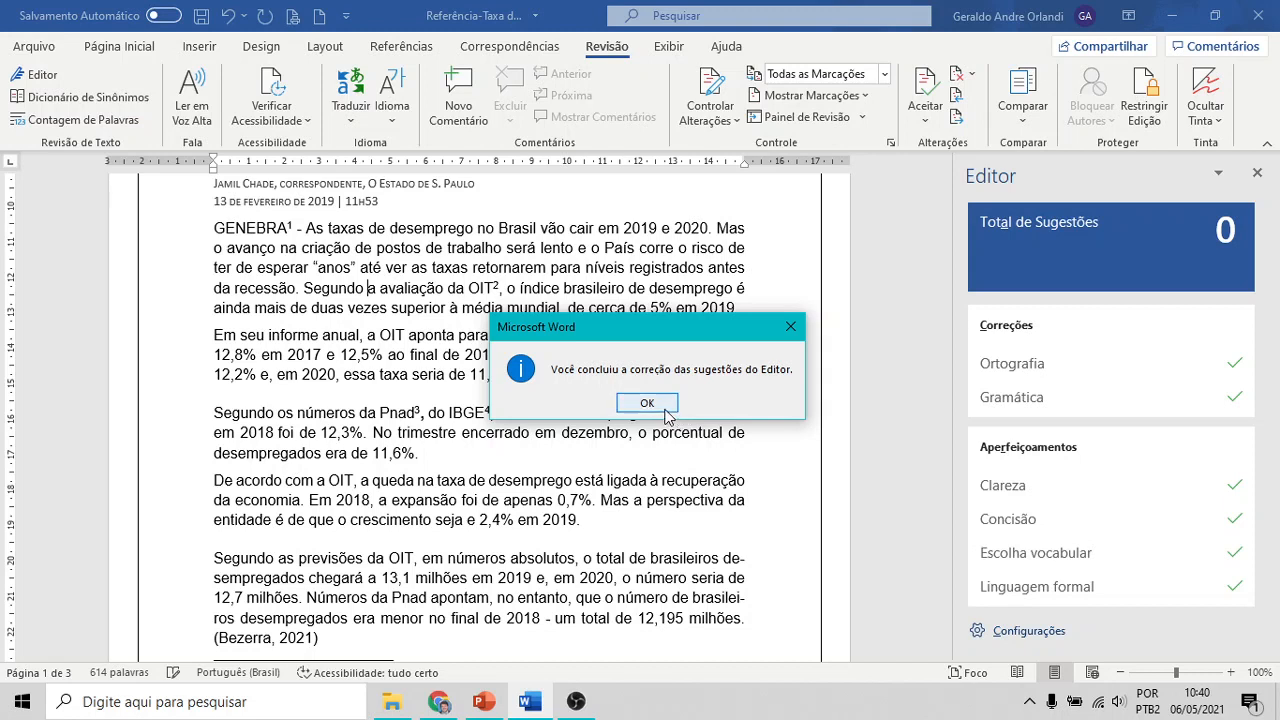
pyautogui.click(665, 405)
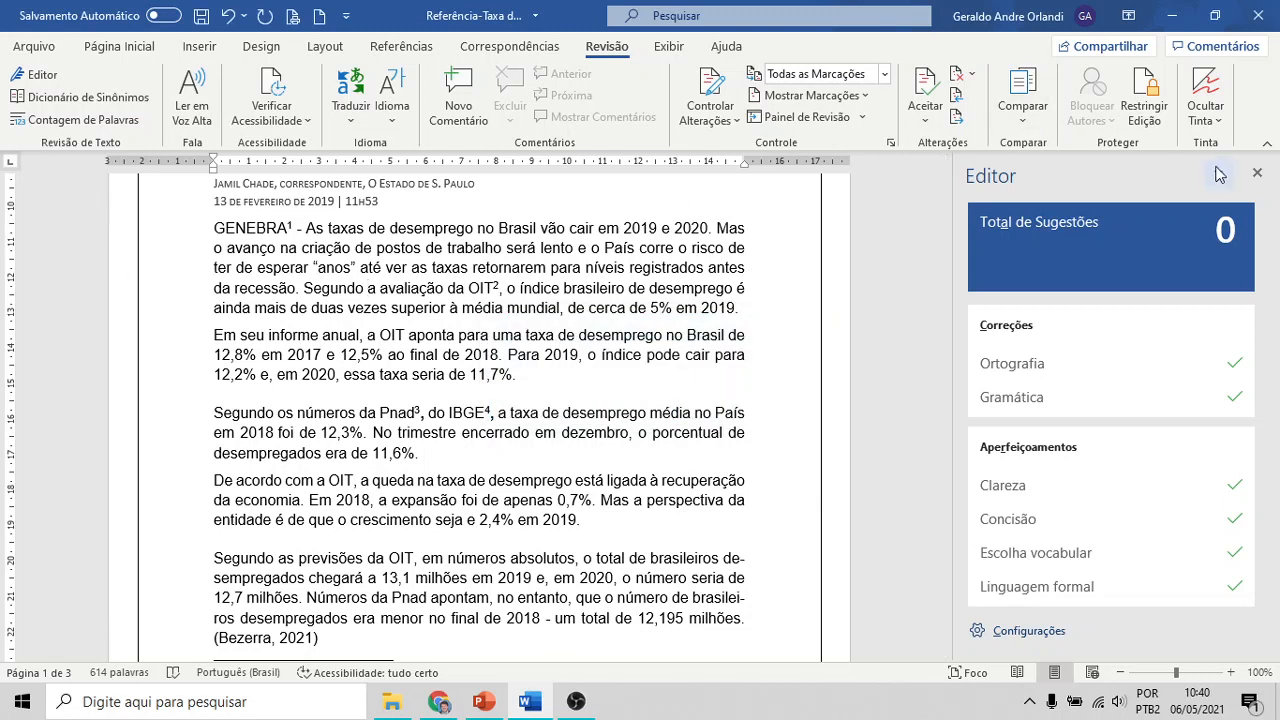
pyautogui.click(1257, 173)
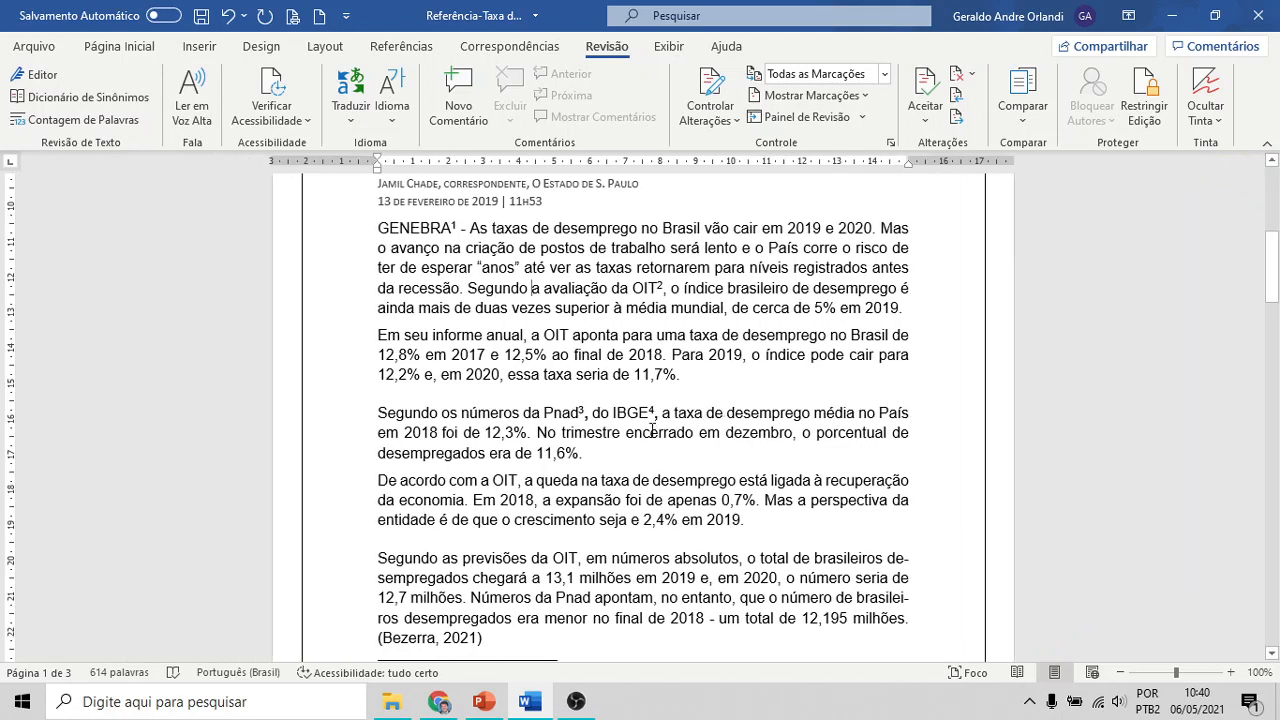
# Step: Look up synonyms for "encerrado" in the third paragraph, using both the thesaurus and the word's quick synonym list
pyautogui.moveTo(627, 435); pyautogui.dragTo(694, 437)
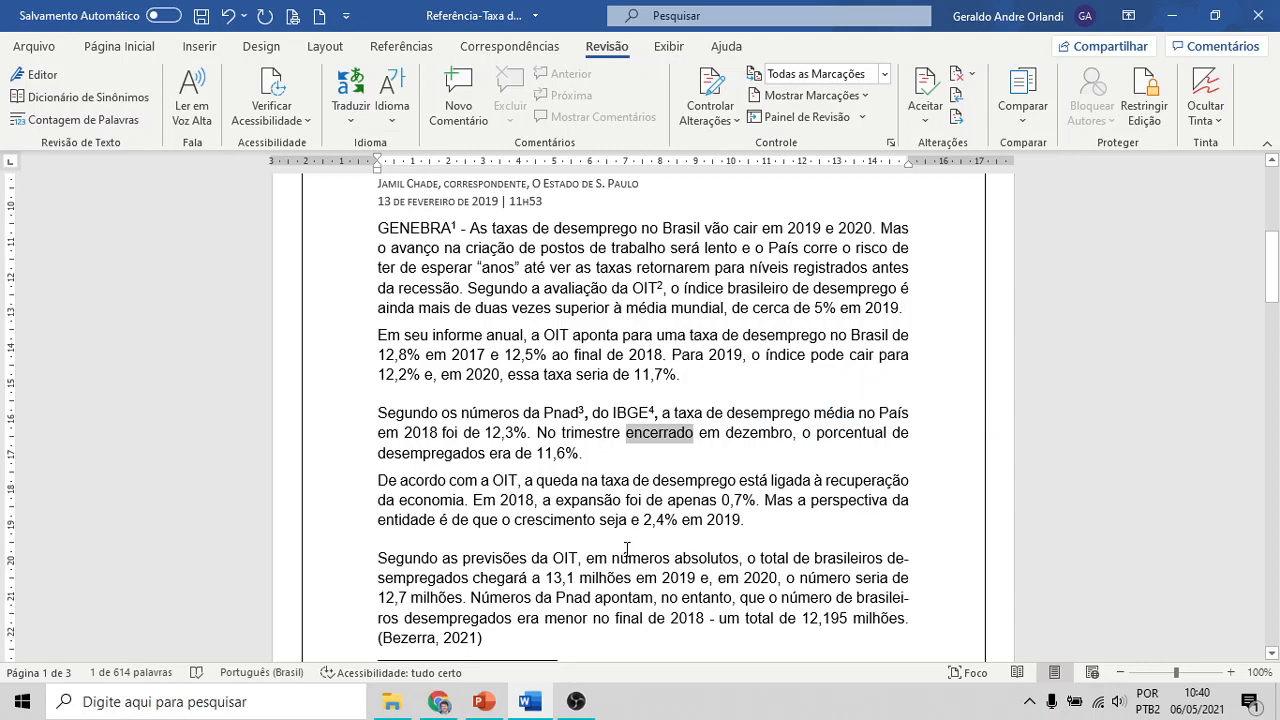
pyautogui.click(114, 100)
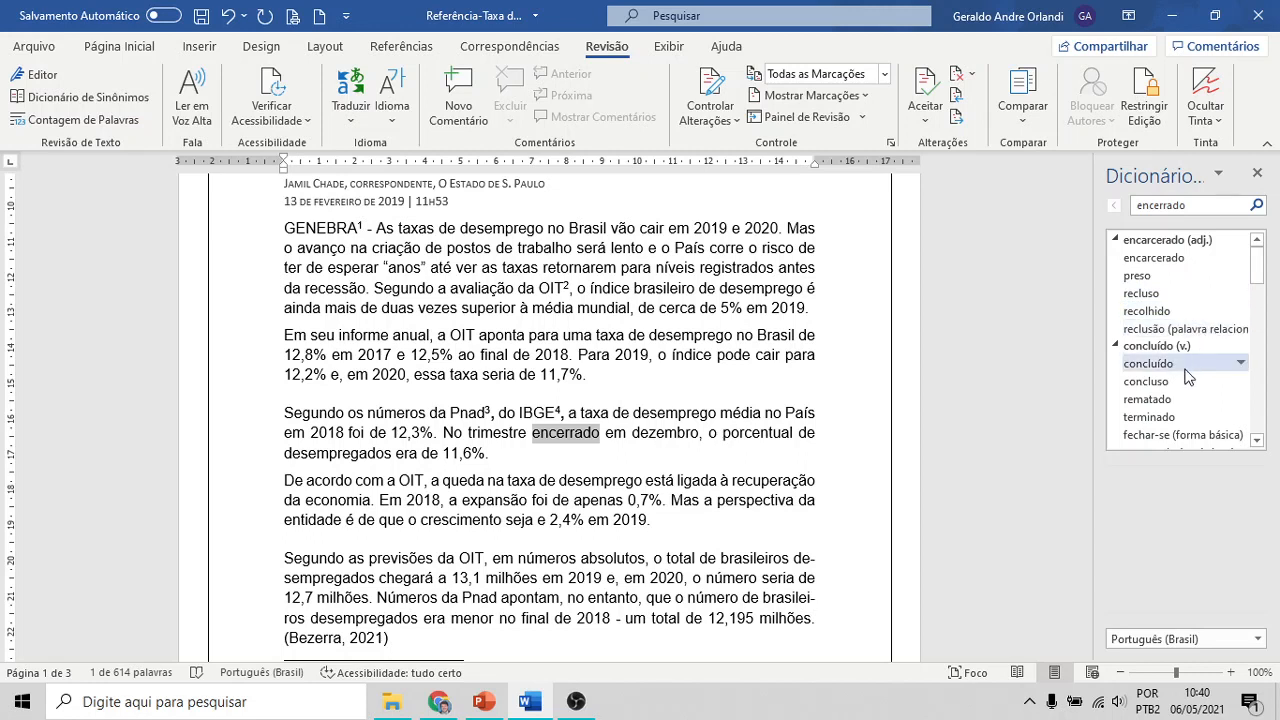
pyautogui.click(876, 444)
pyautogui.click(1257, 173)
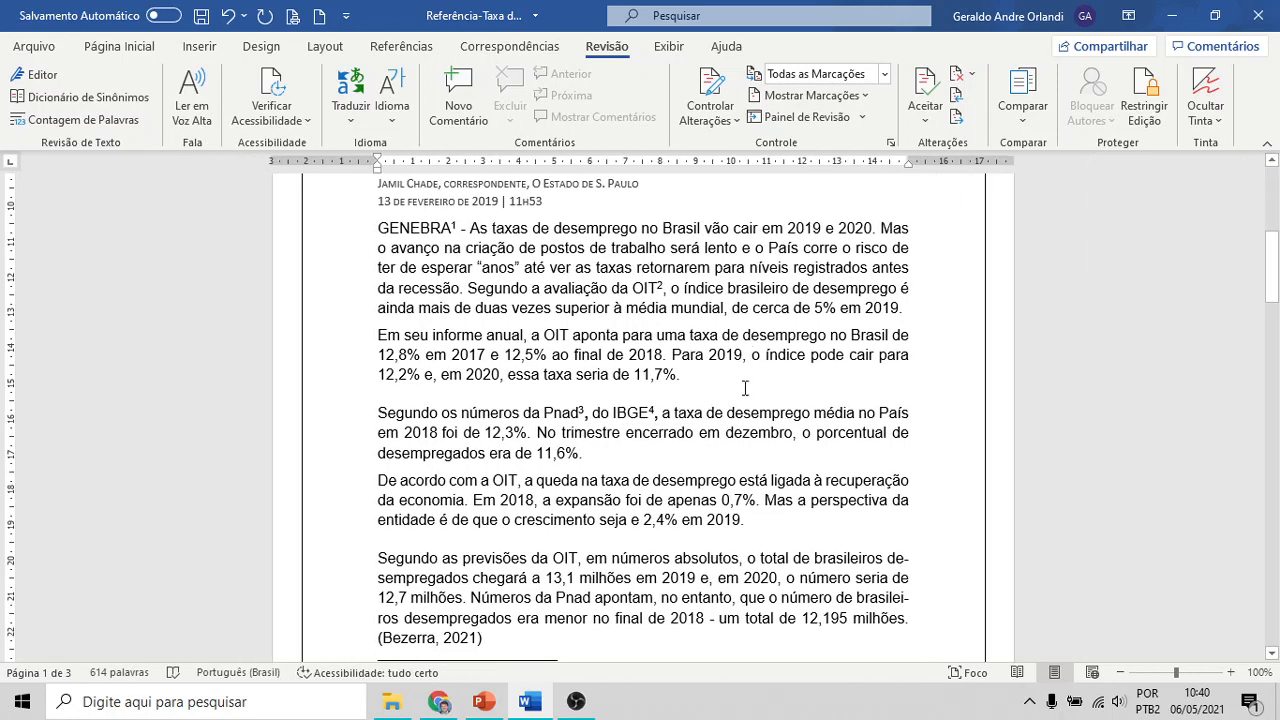
pyautogui.rightClick(655, 438)
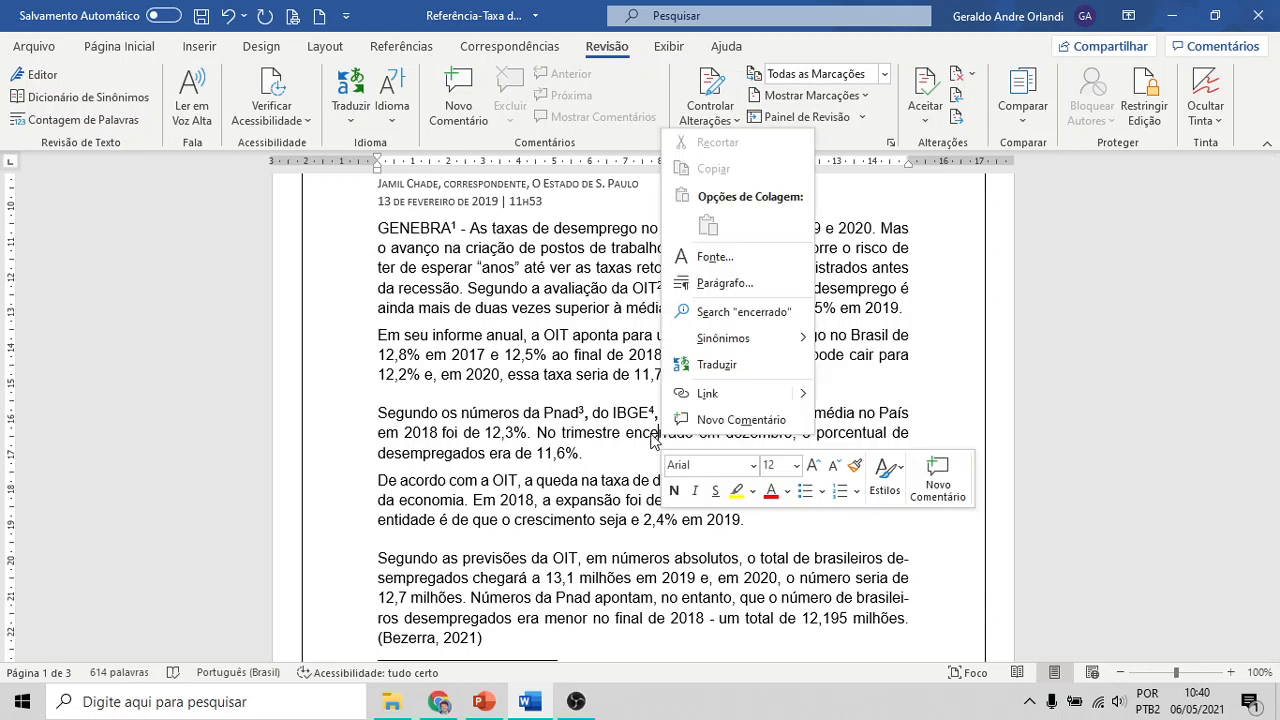
pyautogui.moveTo(765, 342)
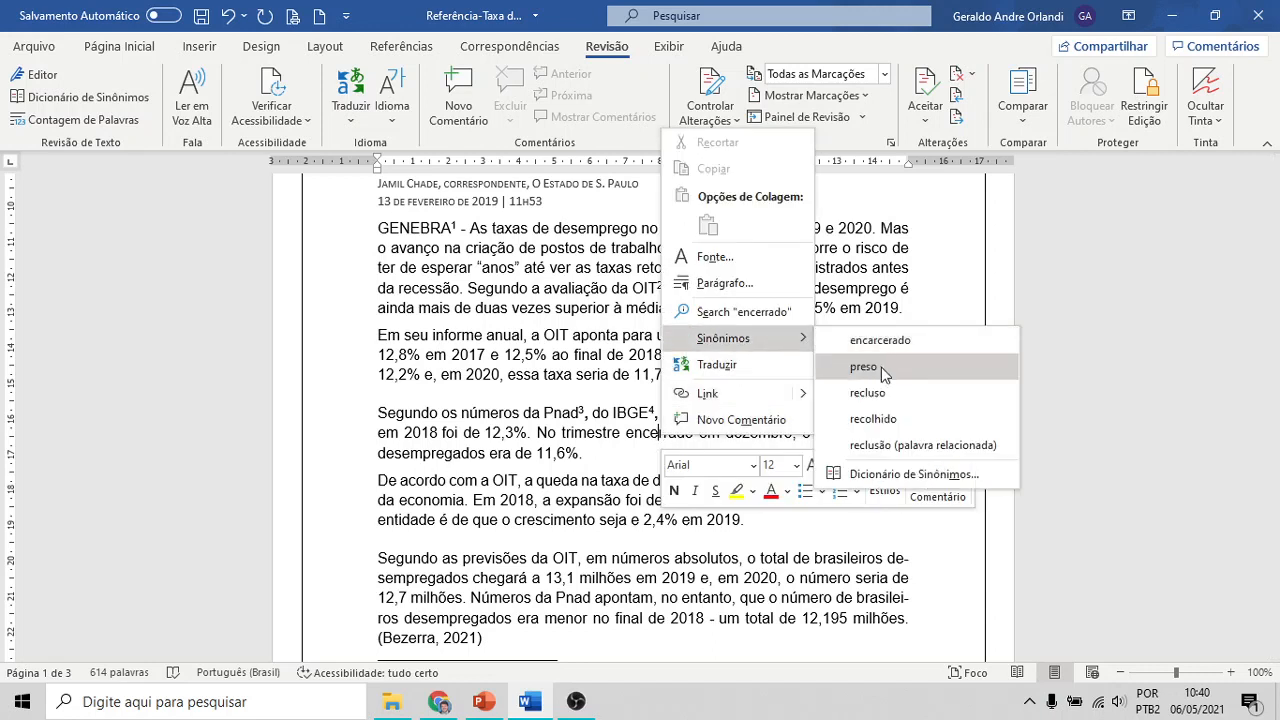
pyautogui.click(538, 433)
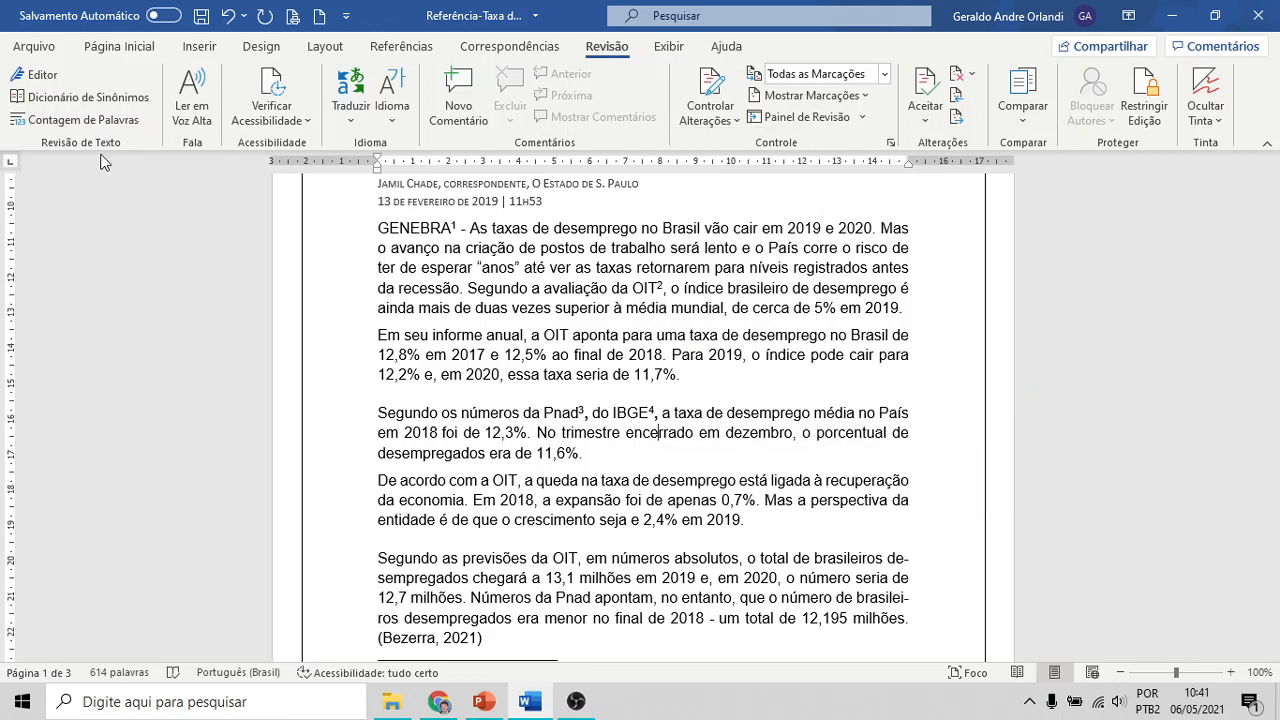
# Step: Examine the word count statistics for the whole document
pyautogui.click(100, 122)
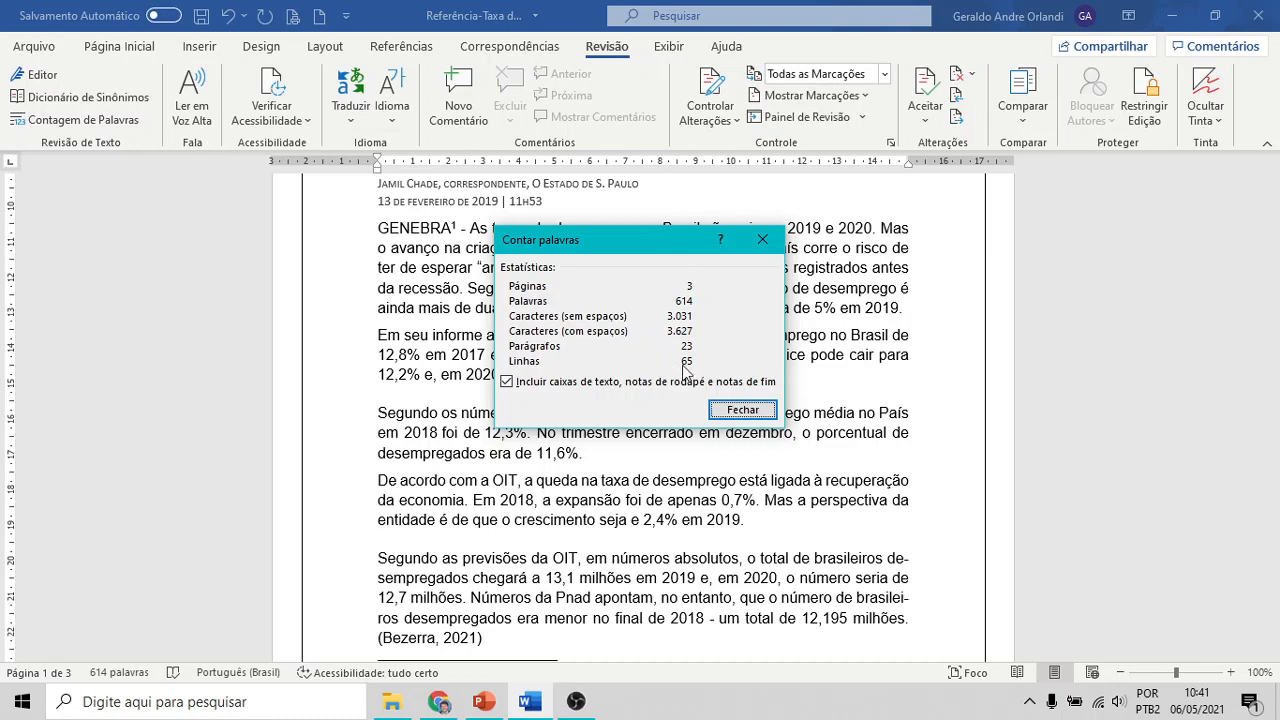
pyautogui.click(757, 414)
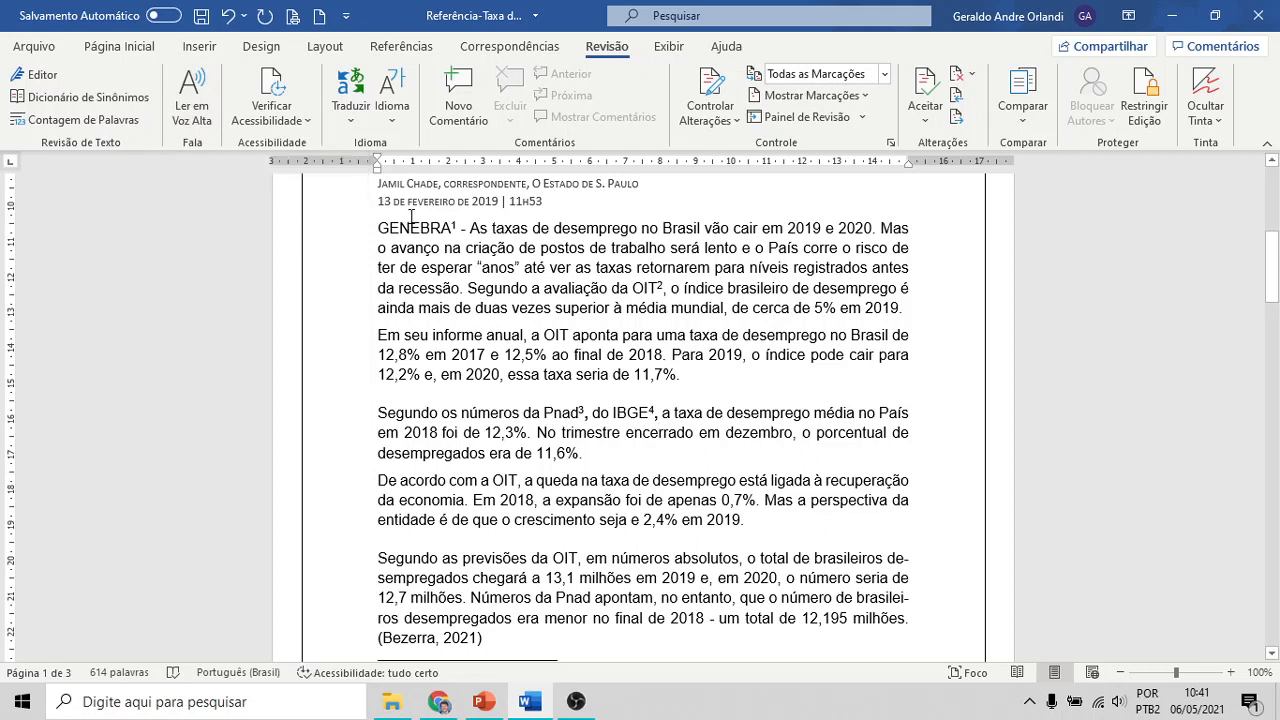
# Step: Have the first paragraph, starting with "GENEBRA", read aloud and stop the reading
pyautogui.moveTo(378, 228); pyautogui.dragTo(906, 310)
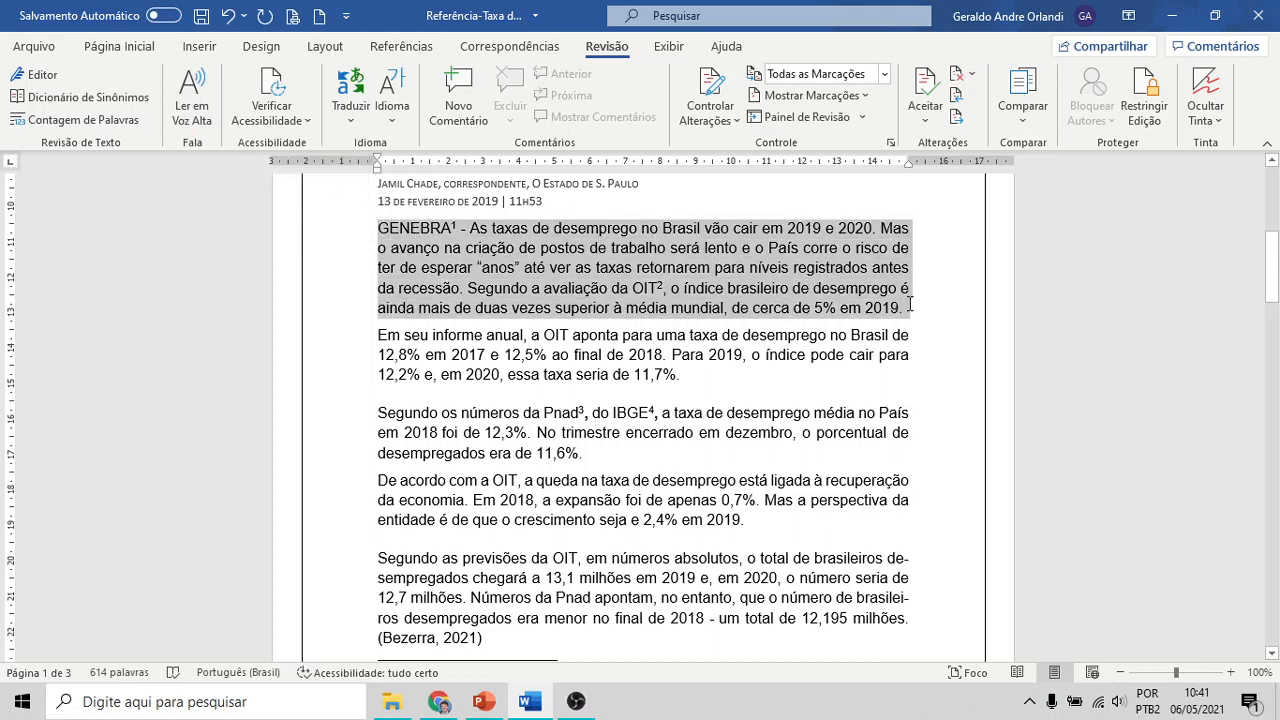
pyautogui.click(196, 114)
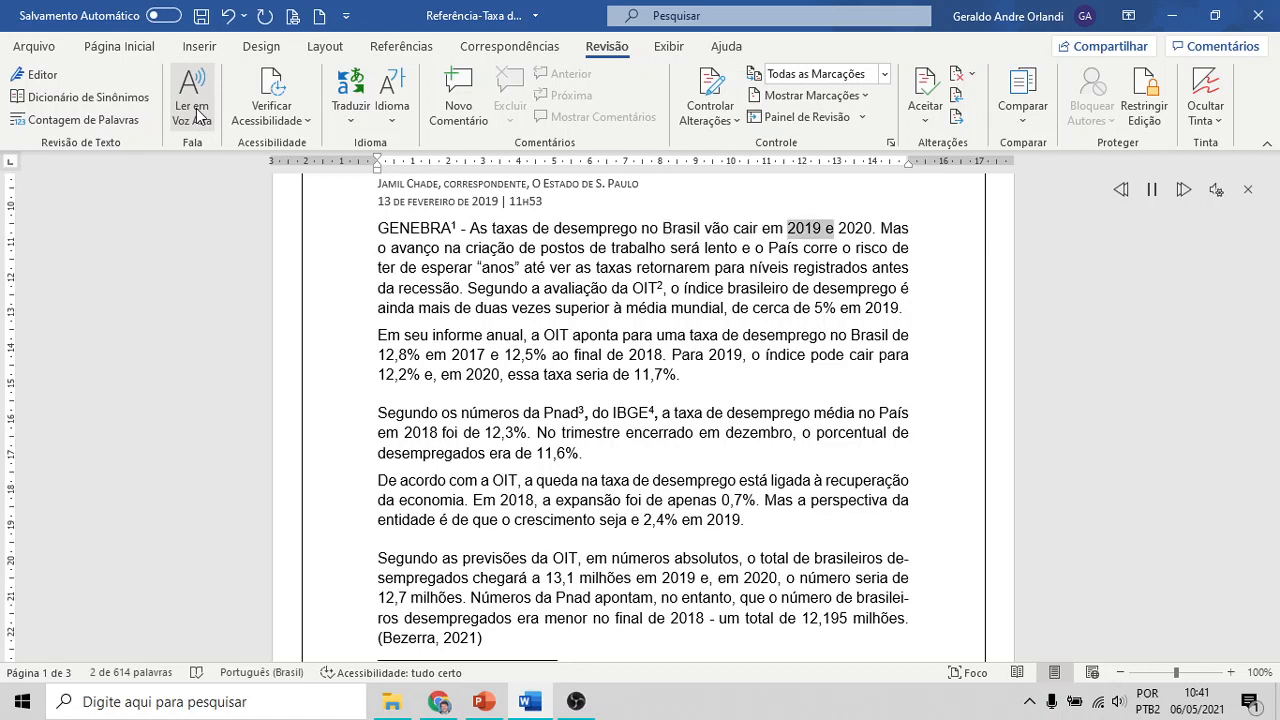
pyautogui.click(1248, 191)
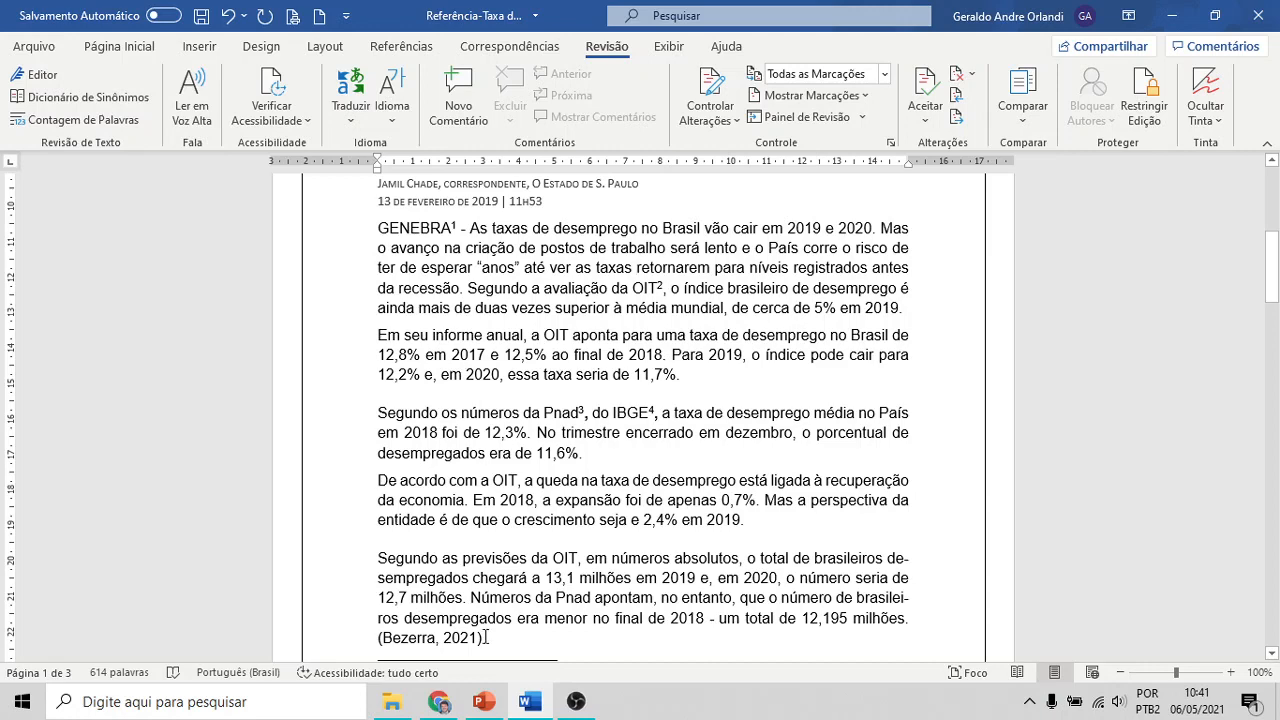
# Step: Switch to the PowerPoint presentation and view slide 91 on text review and slide 92 on "Ideias"
pyautogui.click(494, 710)
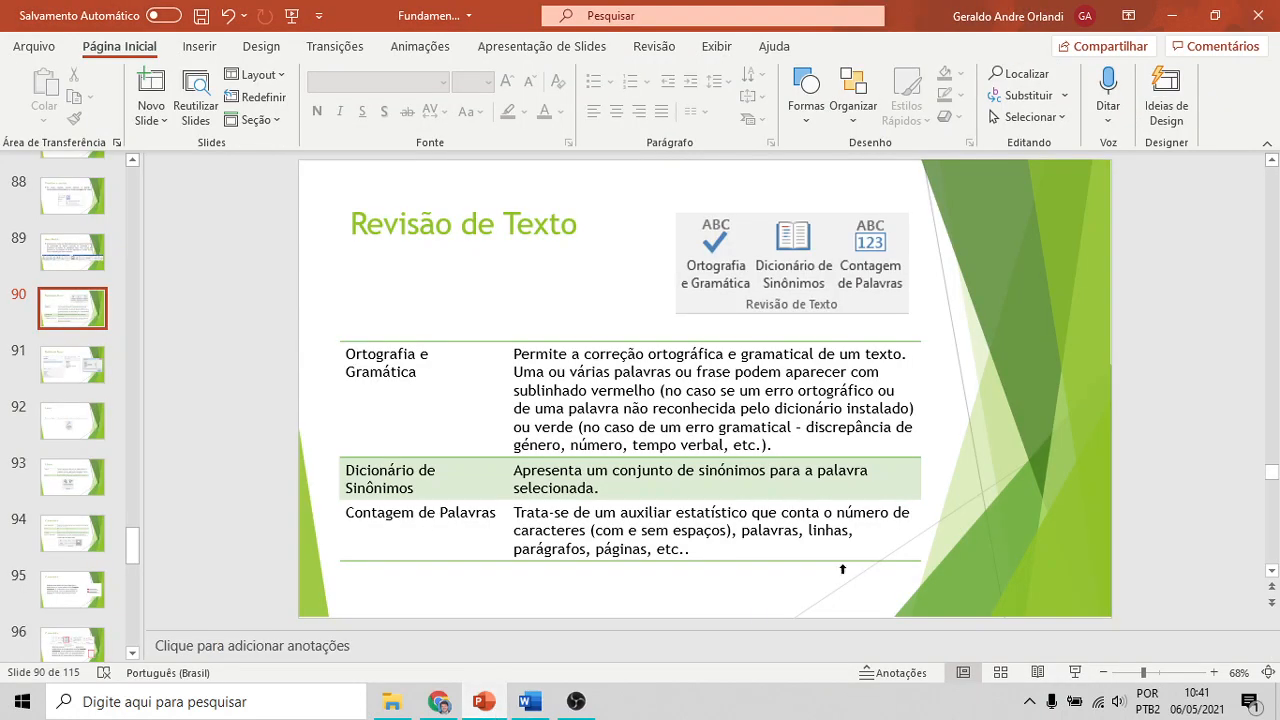
pyautogui.scroll(-1, 1279, 505)
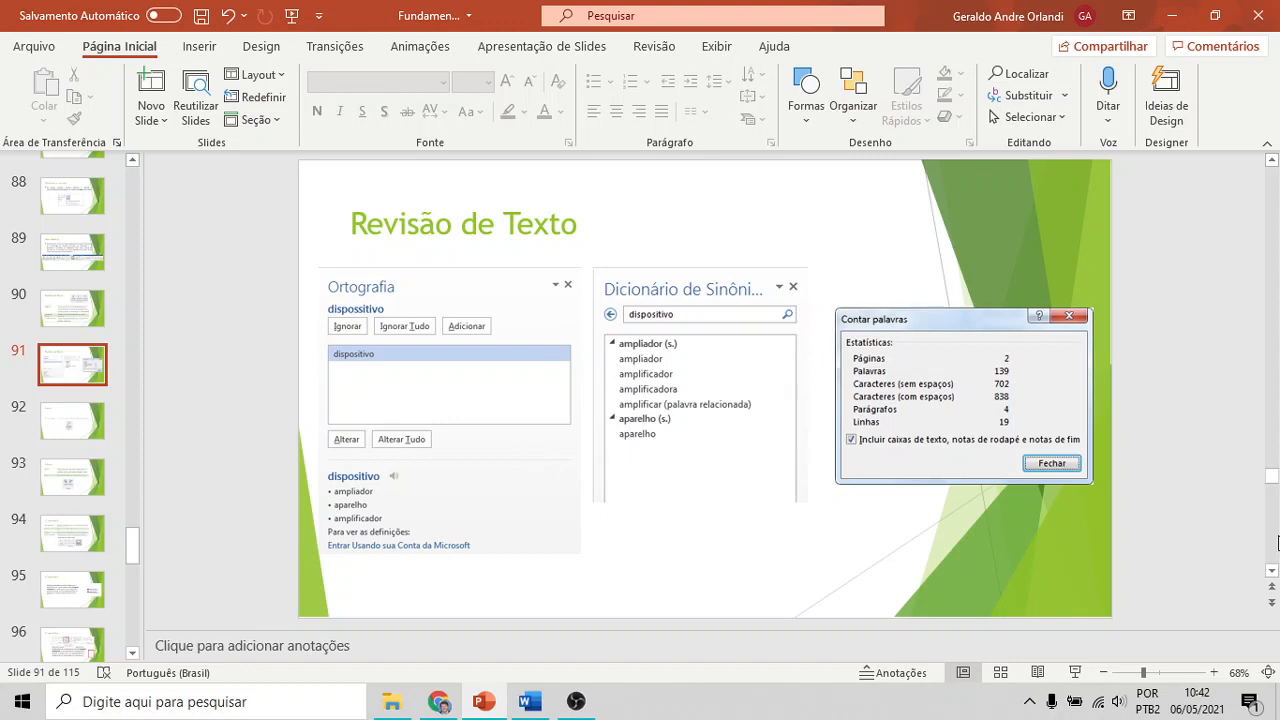
pyautogui.press('Down')
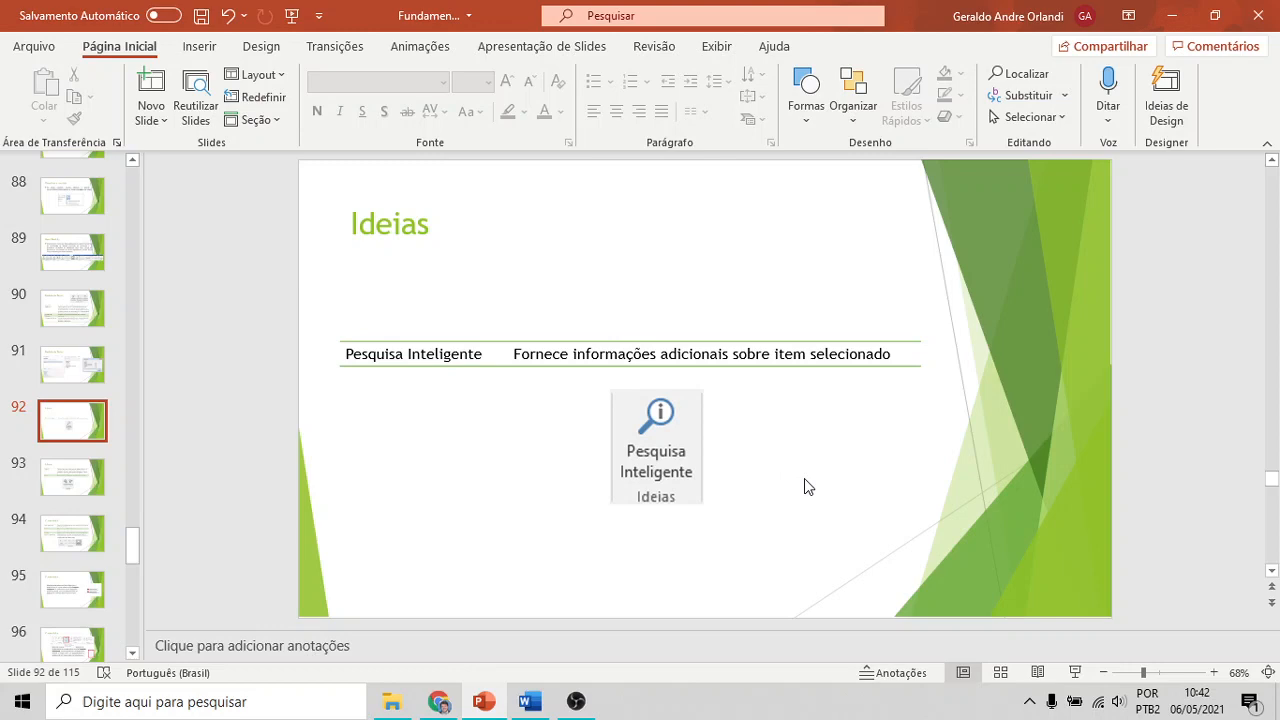
# Step: Return to the Word document and view the available accessibility checking options
pyautogui.hotkey('alt', 'Tab')
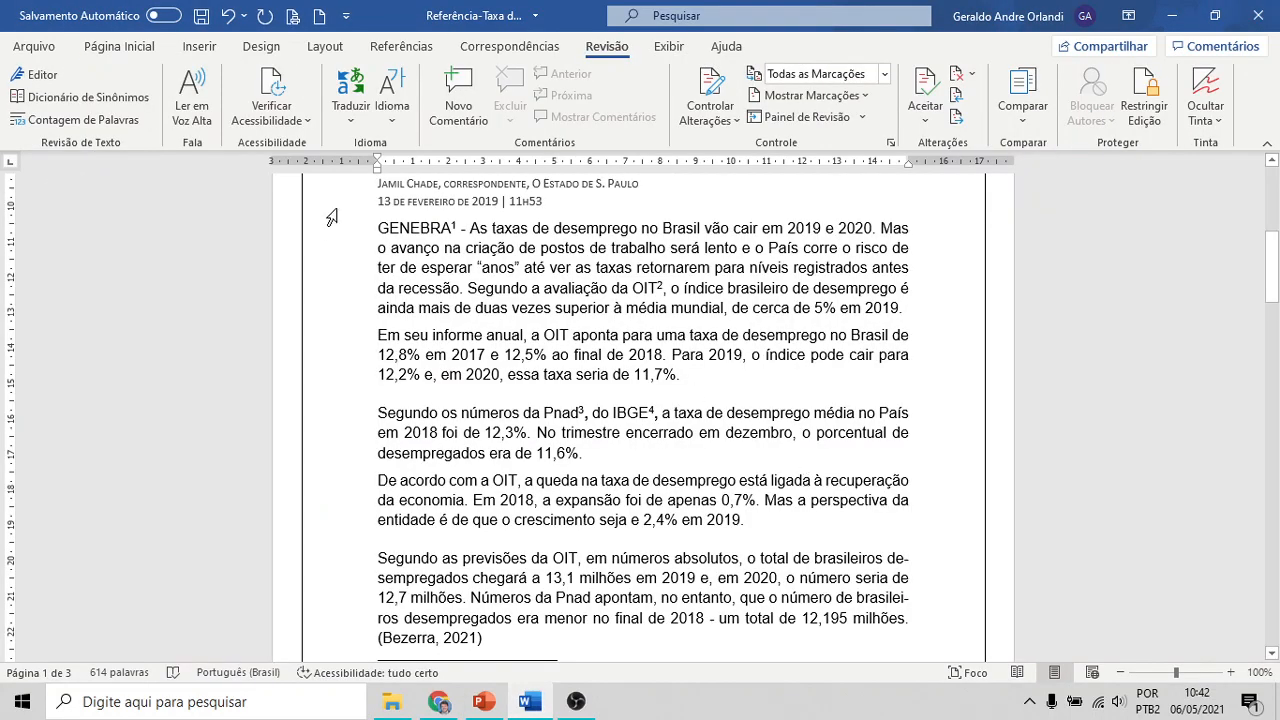
pyautogui.click(303, 121)
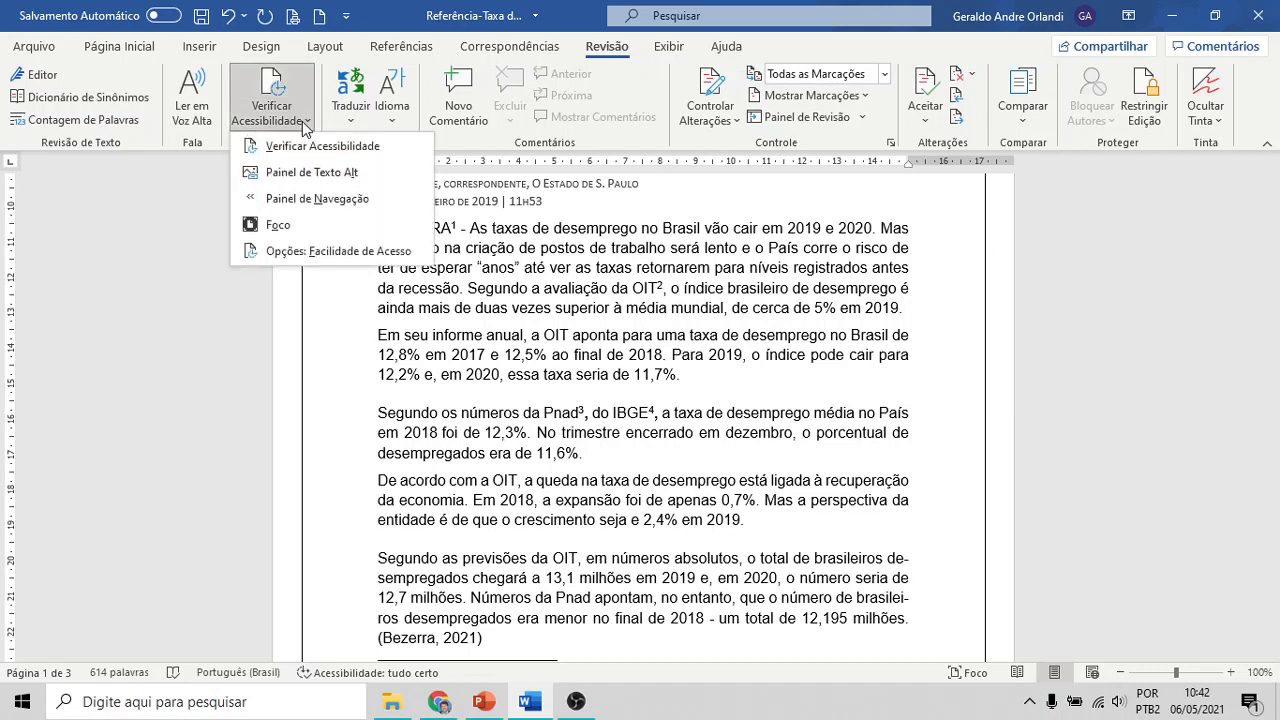
pyautogui.click(167, 332)
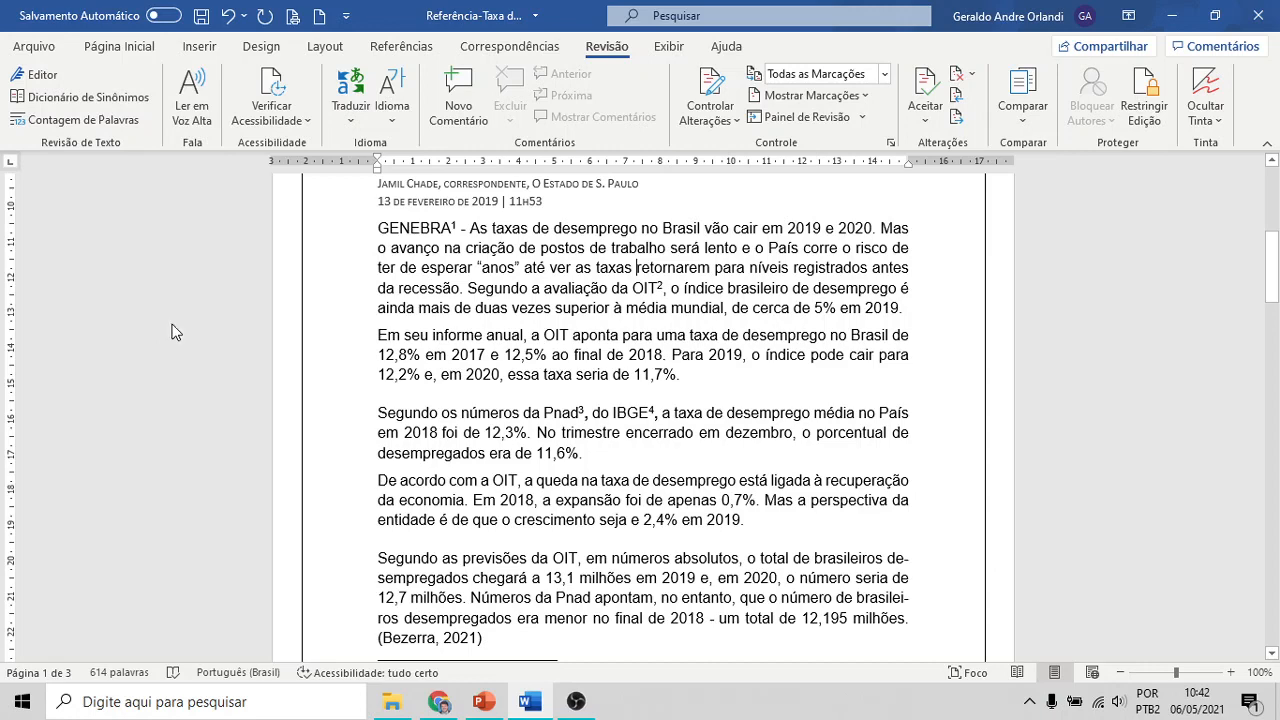
# Step: Switch to the PowerPoint presentation and view slide 93 on "Idioma"
pyautogui.hotkey('alt', 'Tab')
pyautogui.hotkey('alt', 'Tab')
pyautogui.hotkey('alt', 'Tab')
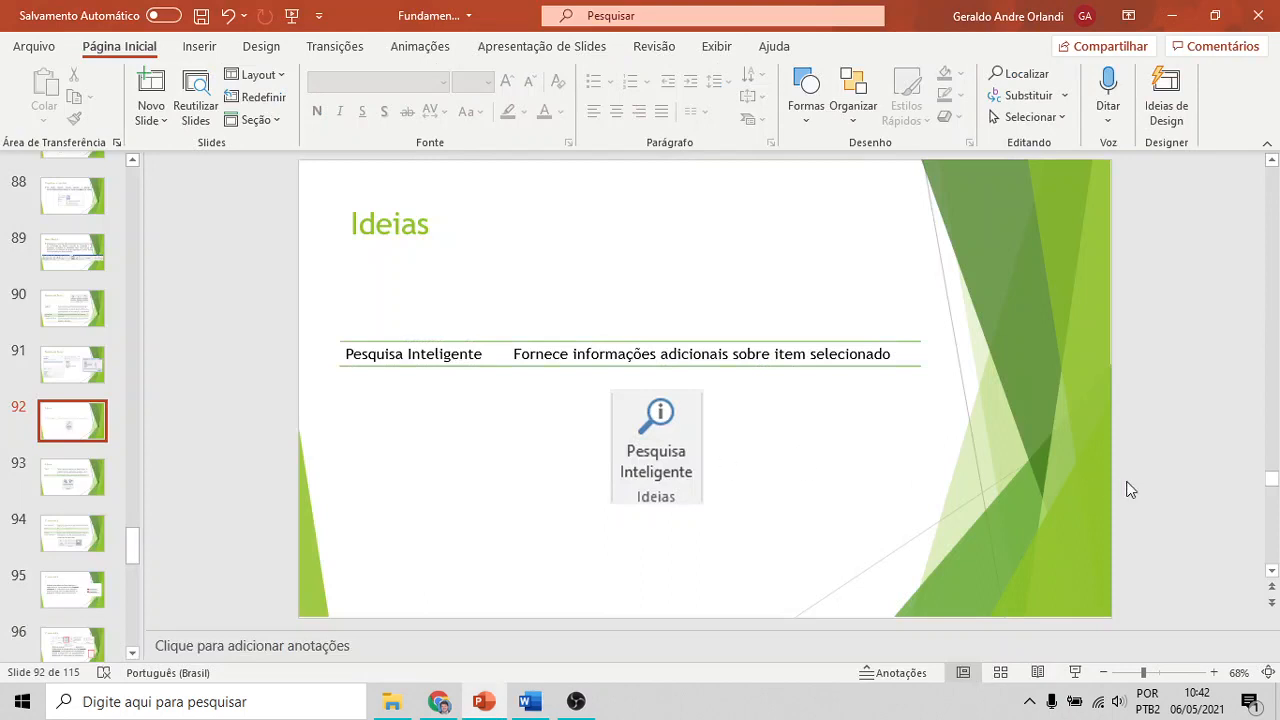
pyautogui.scroll(-1, 1270, 525)
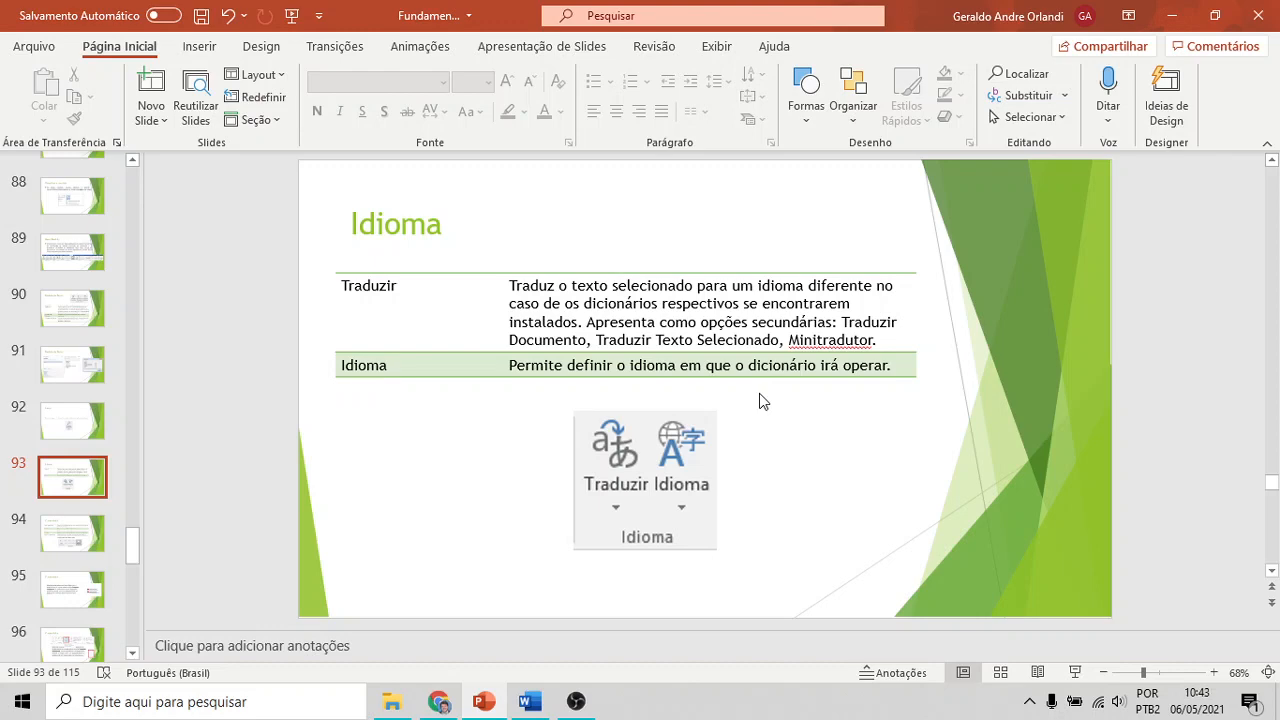
# Step: Return to the Word document and view the available proofing language options
pyautogui.hotkey('alt', 'Tab')
pyautogui.hotkey('alt', 'Tab')
pyautogui.hotkey('alt', 'Tab')
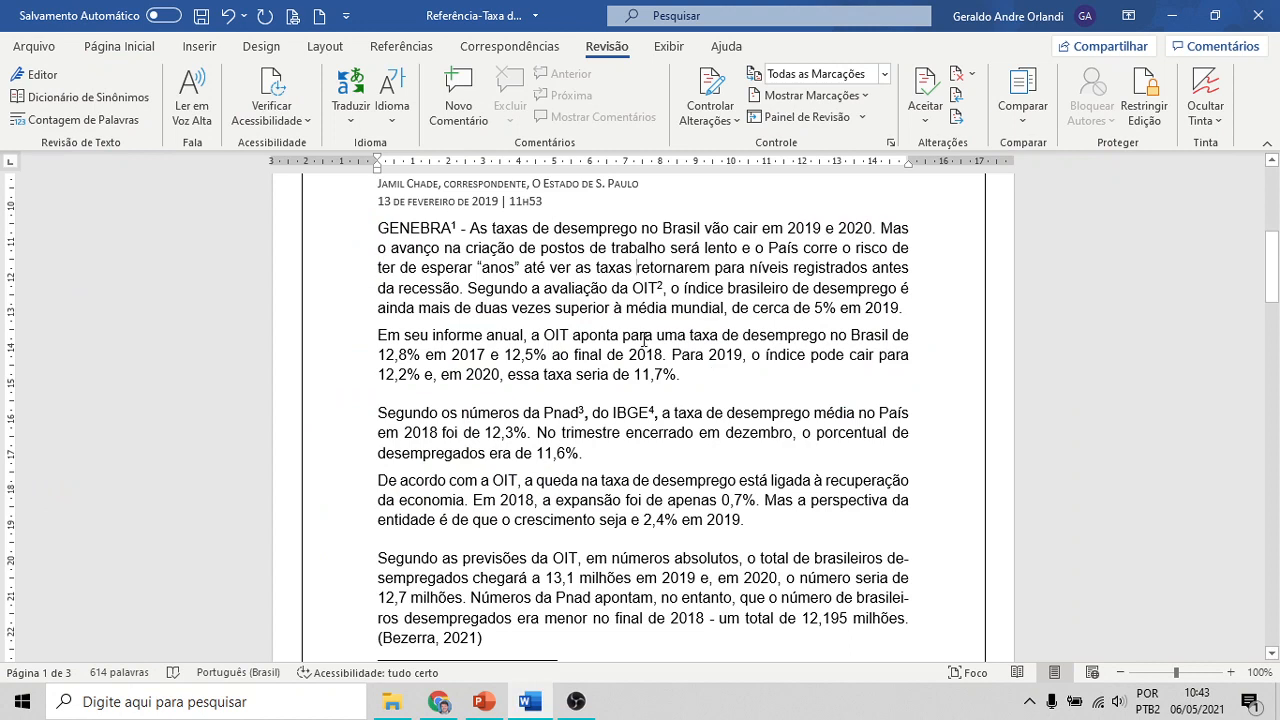
pyautogui.click(395, 124)
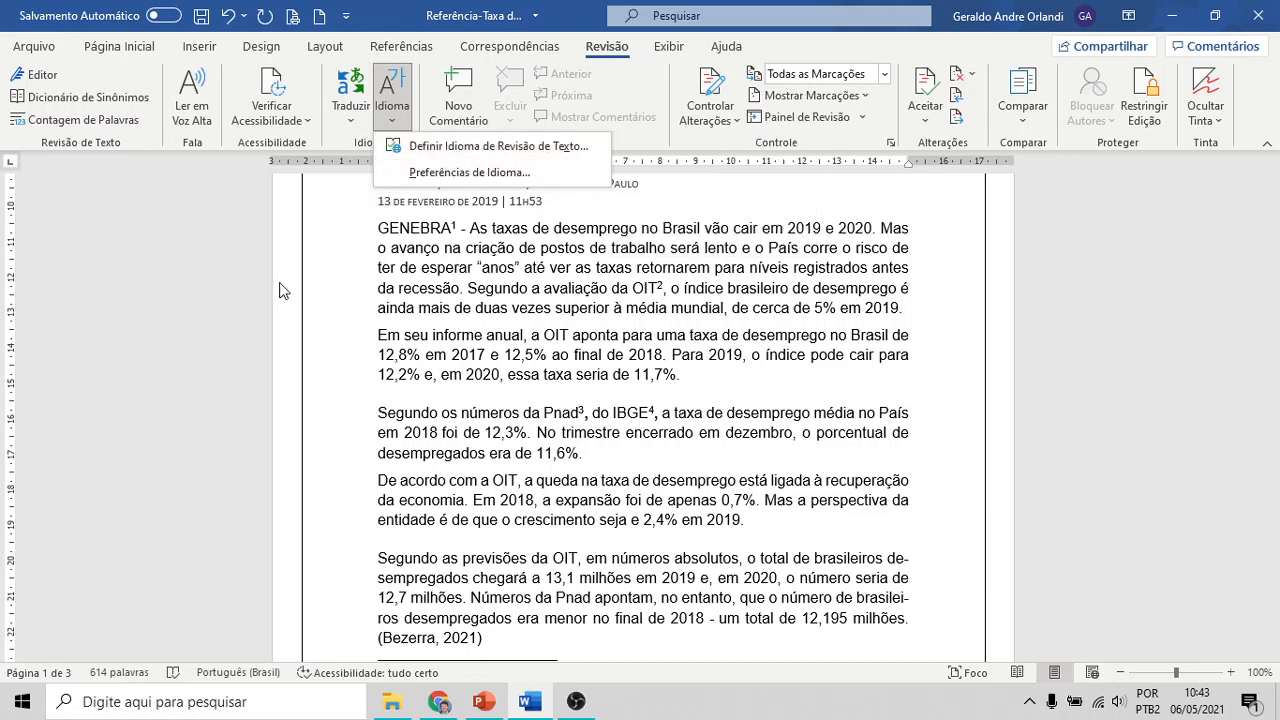
pyautogui.click(328, 274)
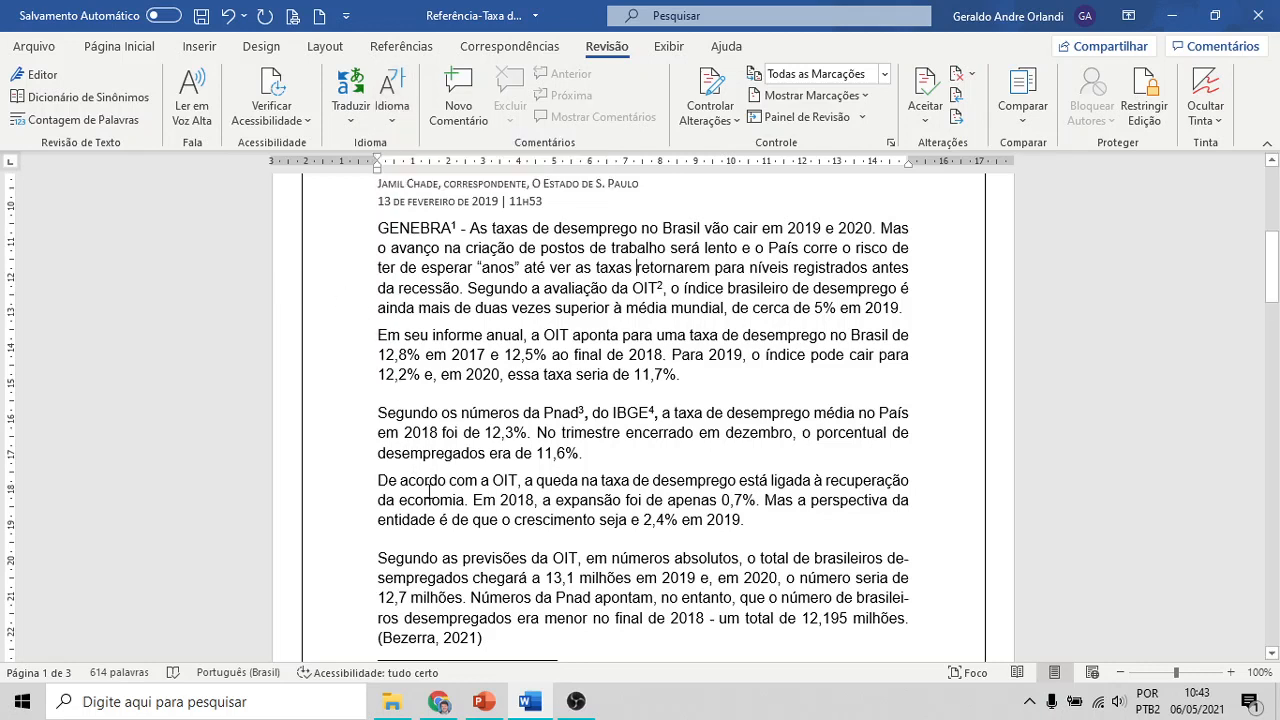
# Step: Translate the page 2 paragraph starting with "Apesar das quedas" from Portuguese into English (Inglês) with the Translator
pyautogui.moveTo(1272, 280); pyautogui.dragTo(1276, 360)
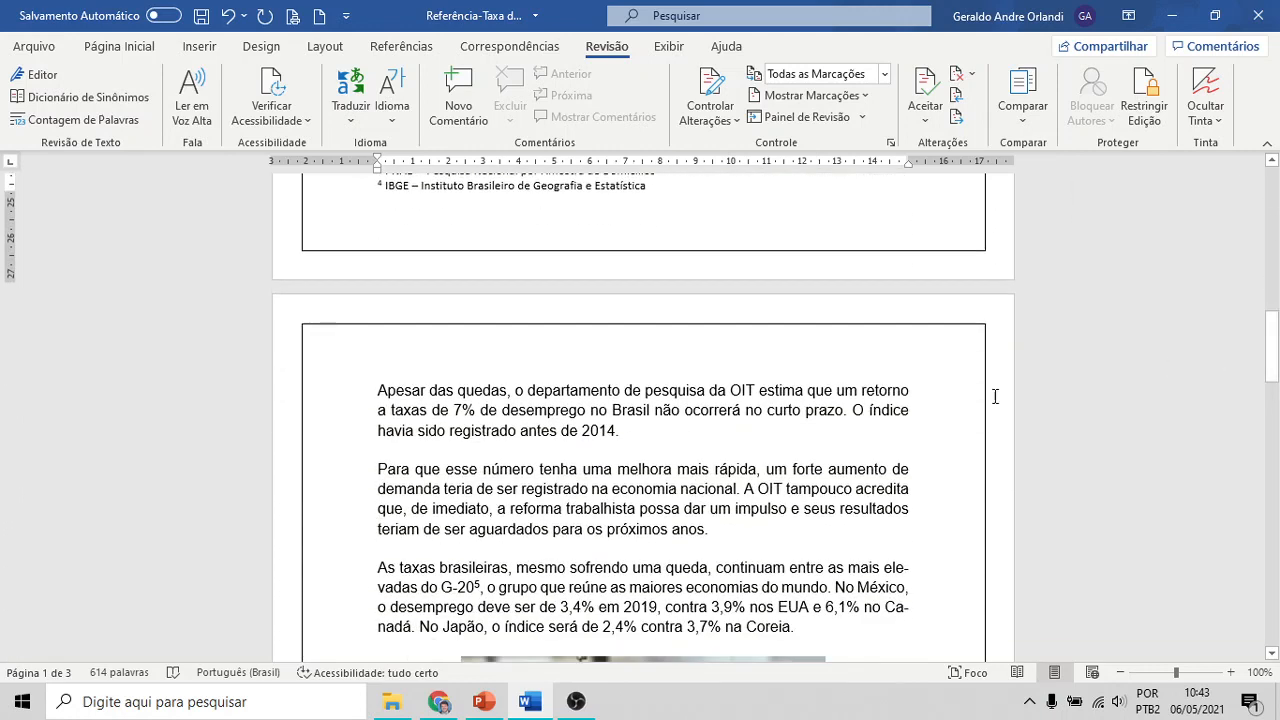
pyautogui.moveTo(380, 394); pyautogui.dragTo(640, 441)
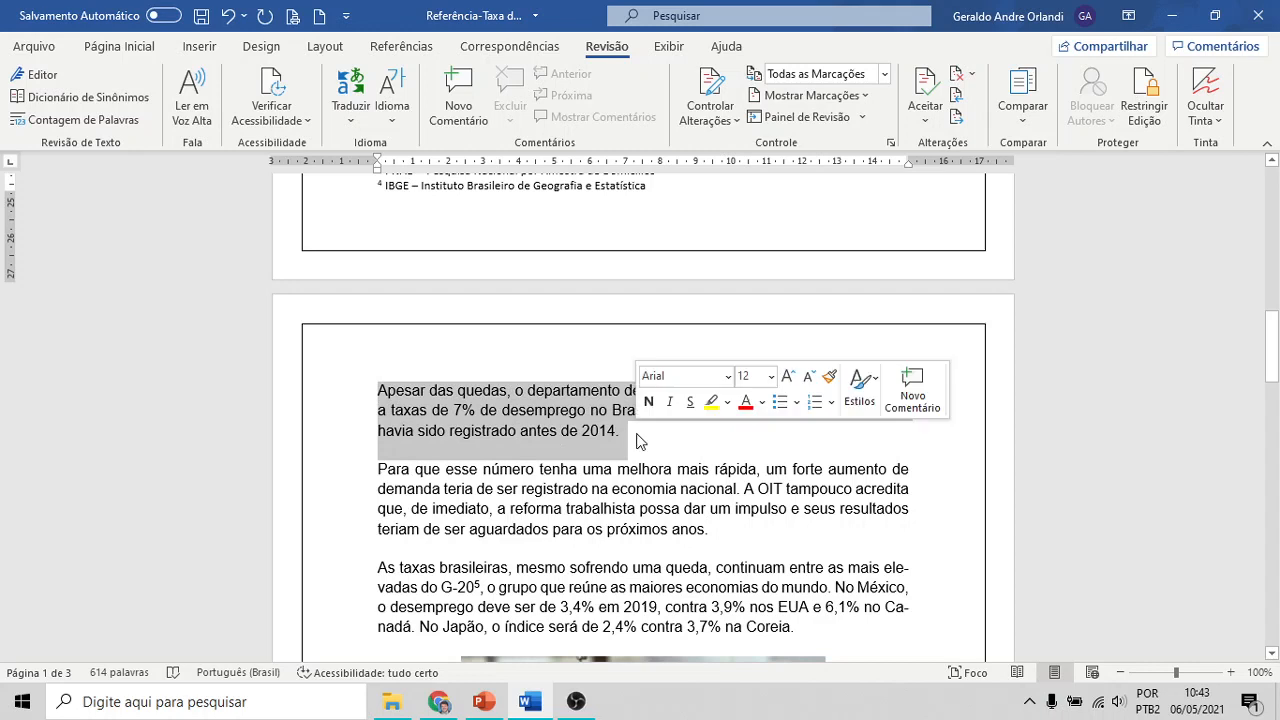
pyautogui.click(353, 121)
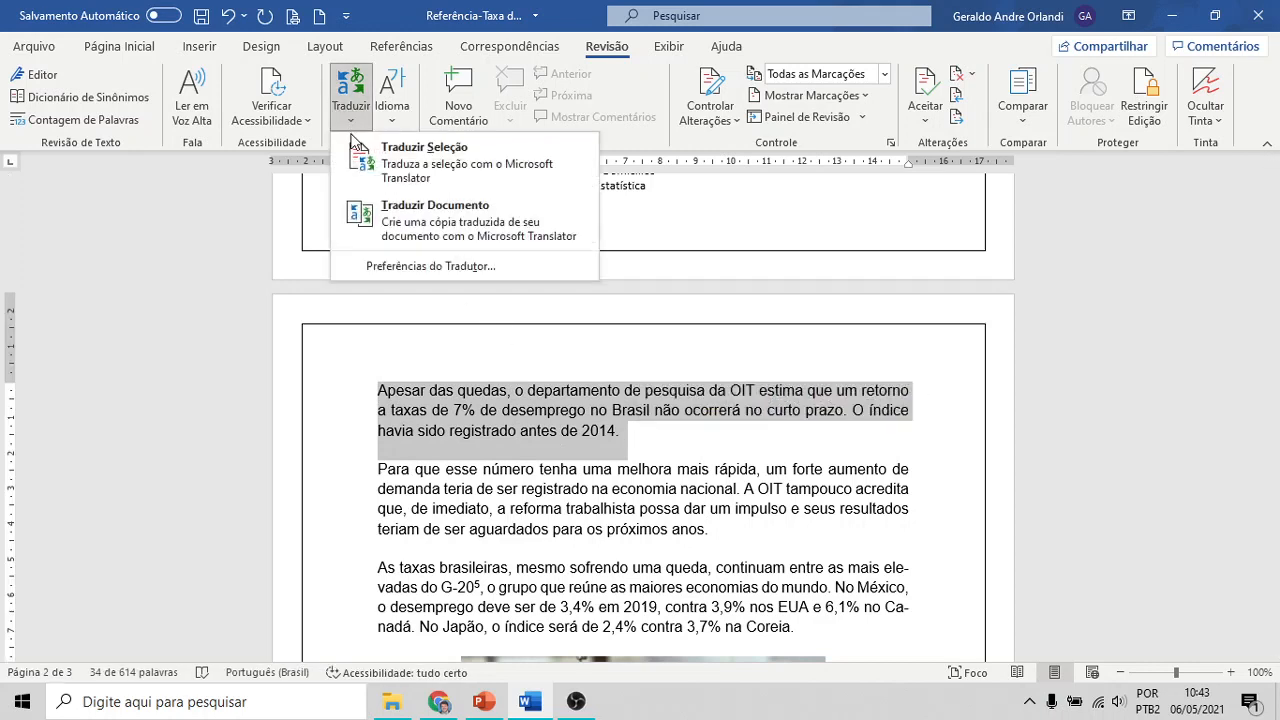
pyautogui.click(416, 176)
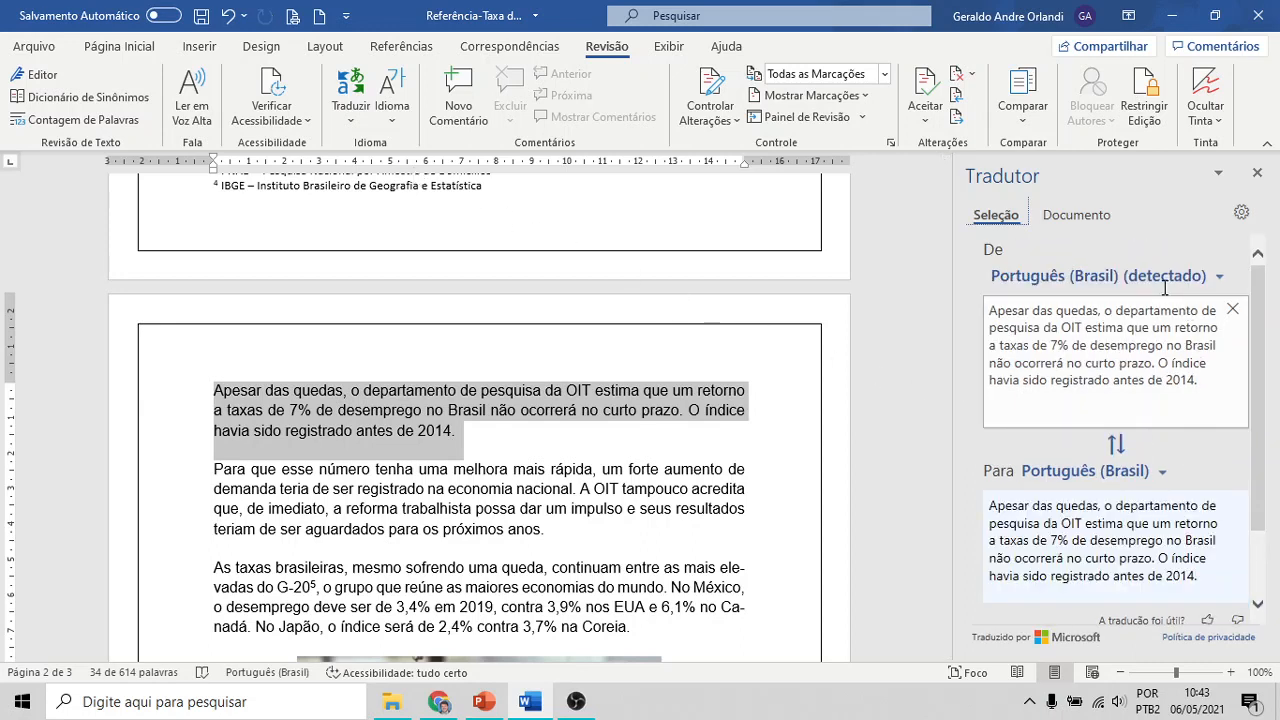
pyautogui.click(1160, 472)
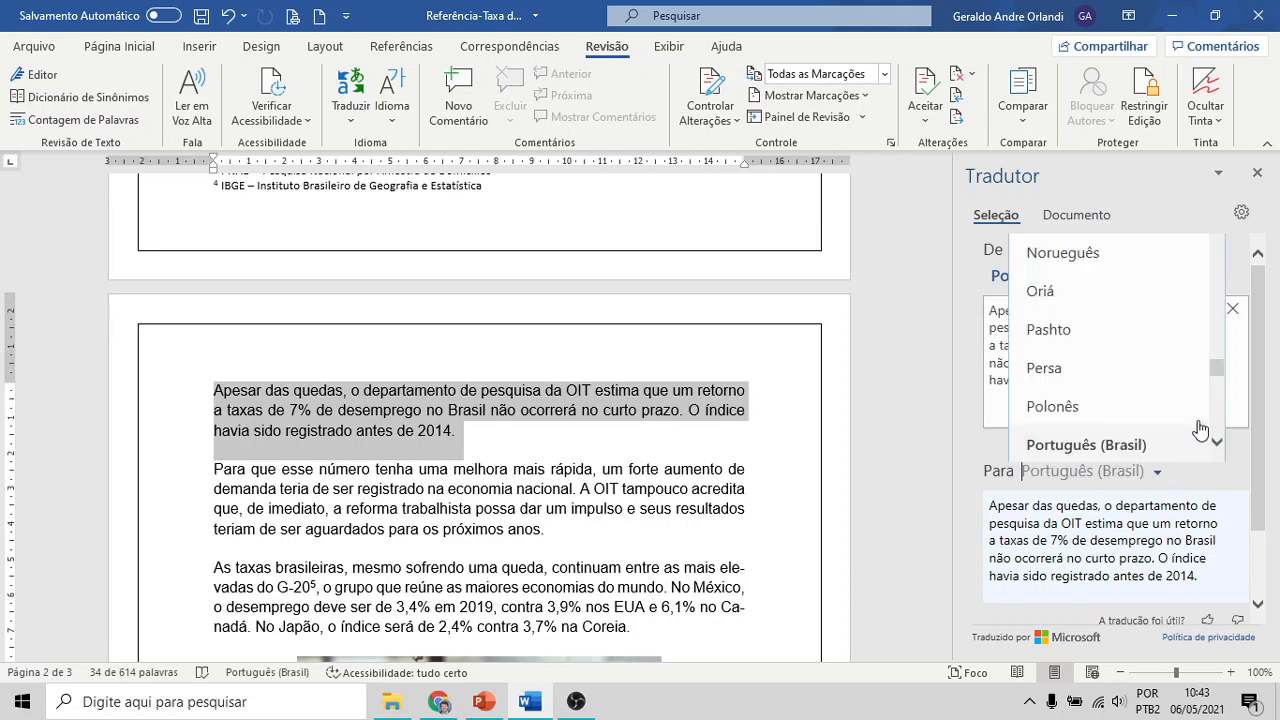
pyautogui.scroll(-4, 1220, 413)
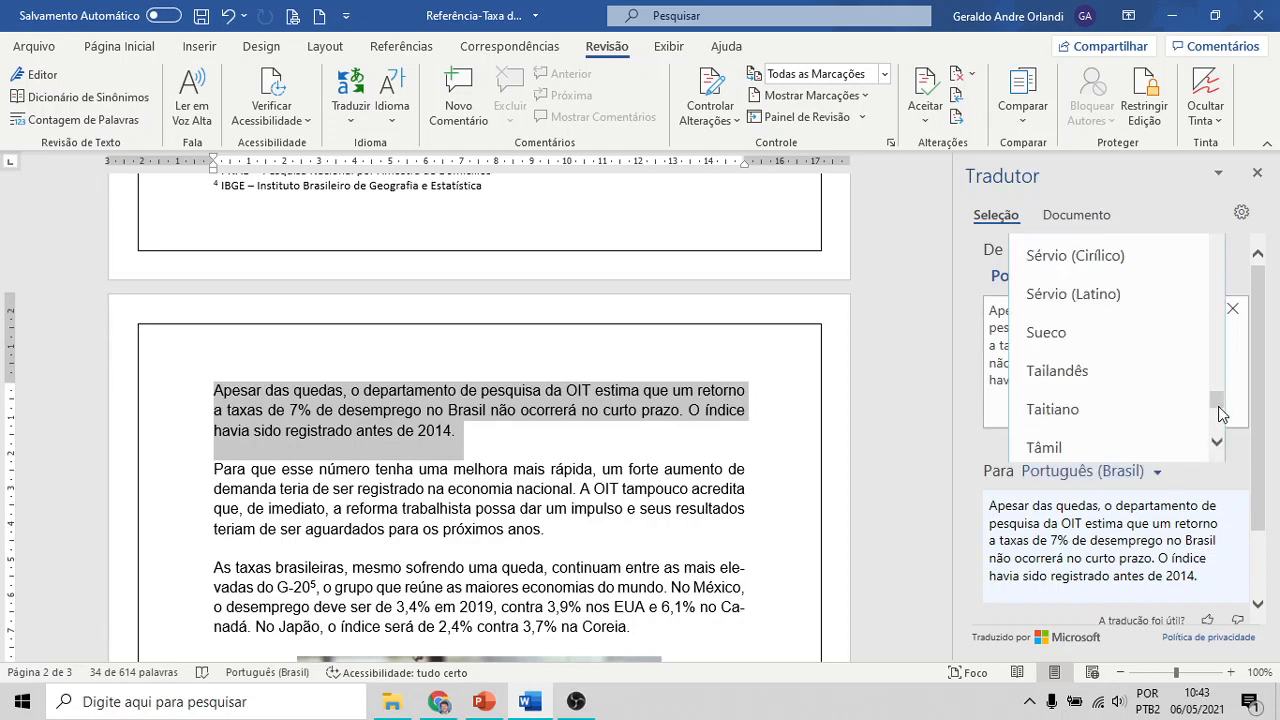
pyautogui.scroll(2, 1225, 310)
pyautogui.scroll(8, 1228, 310)
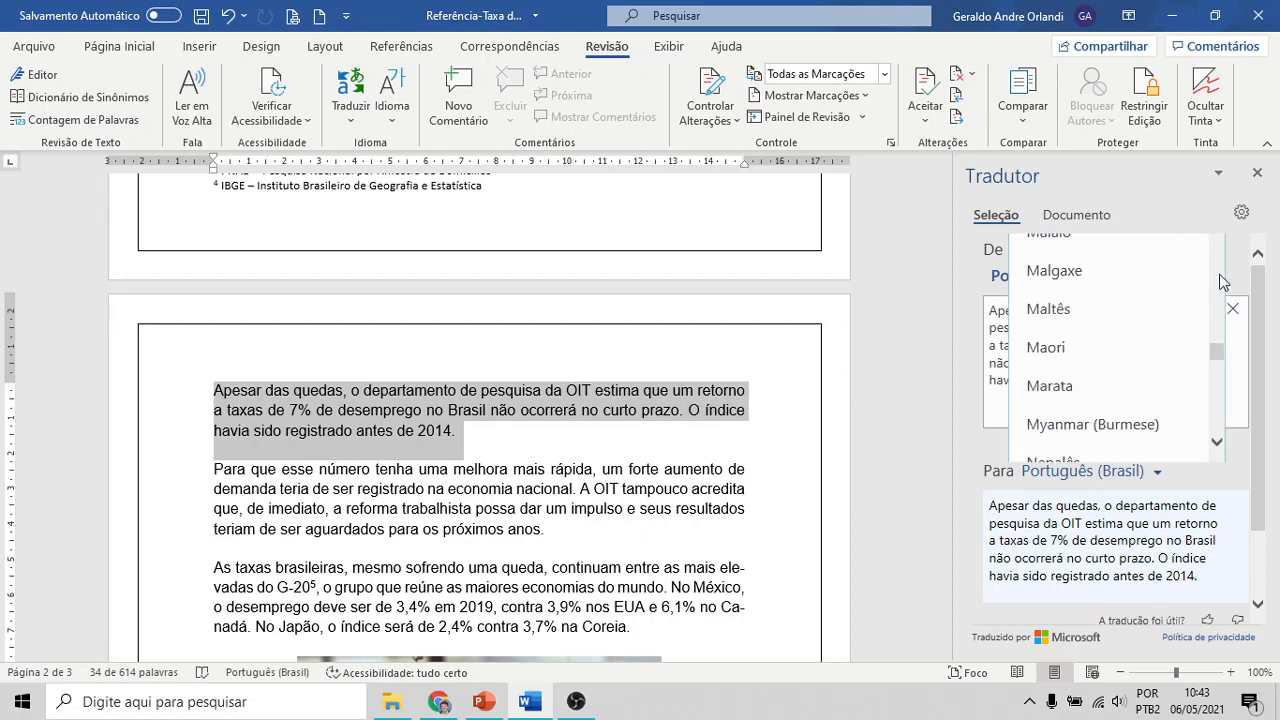
pyautogui.scroll(5, 1224, 280)
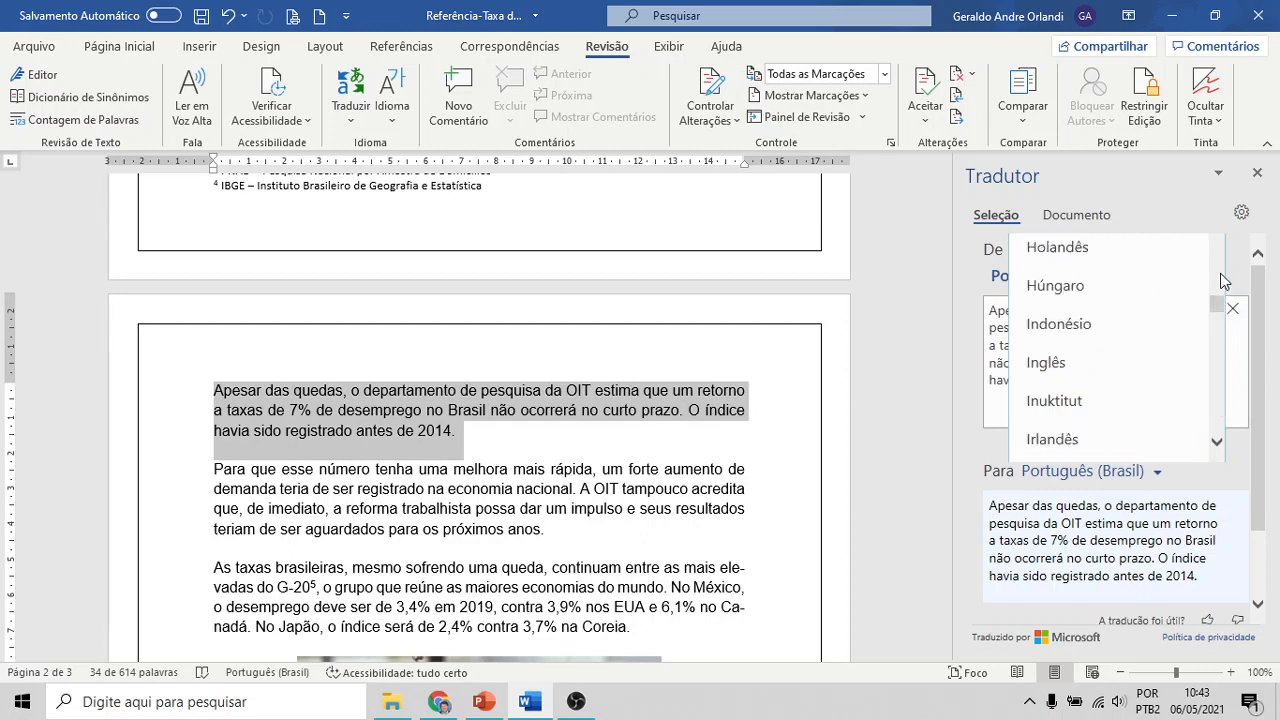
pyautogui.click(1085, 363)
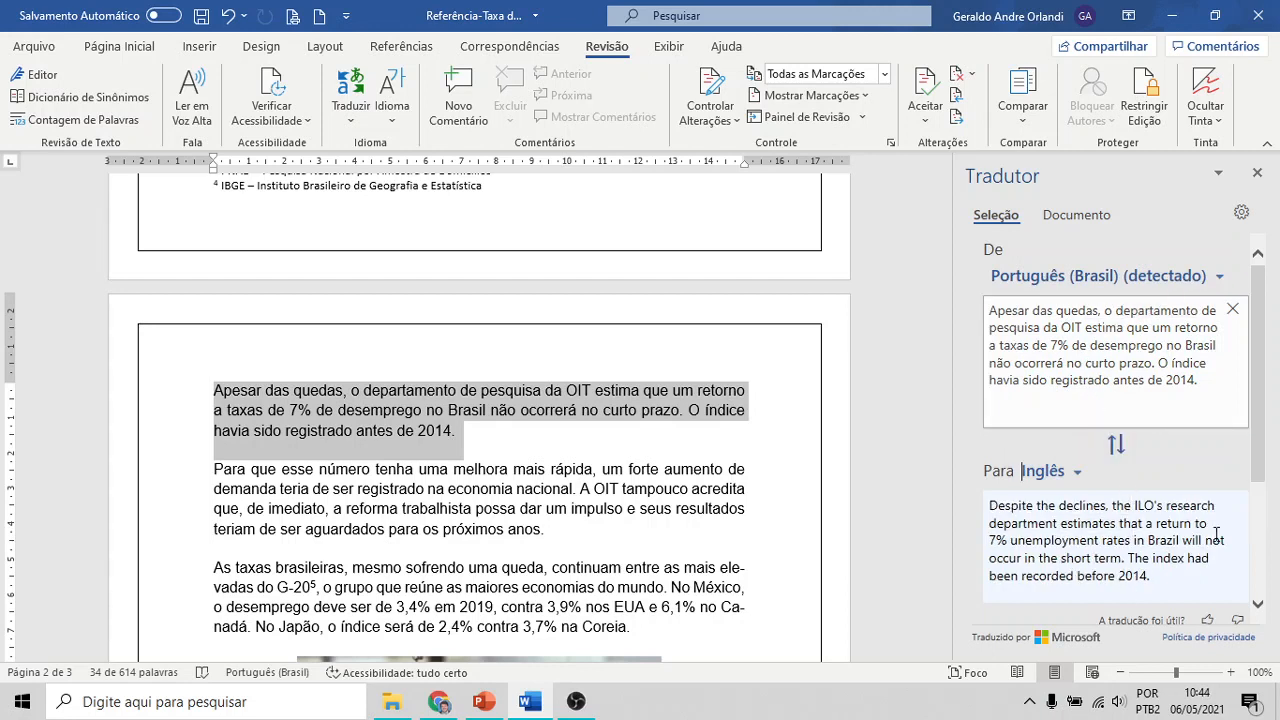
# Step: Insert the English translation into the document and move it to its own paragraph below the Portuguese text
pyautogui.moveTo(1263, 443); pyautogui.dragTo(1268, 510)
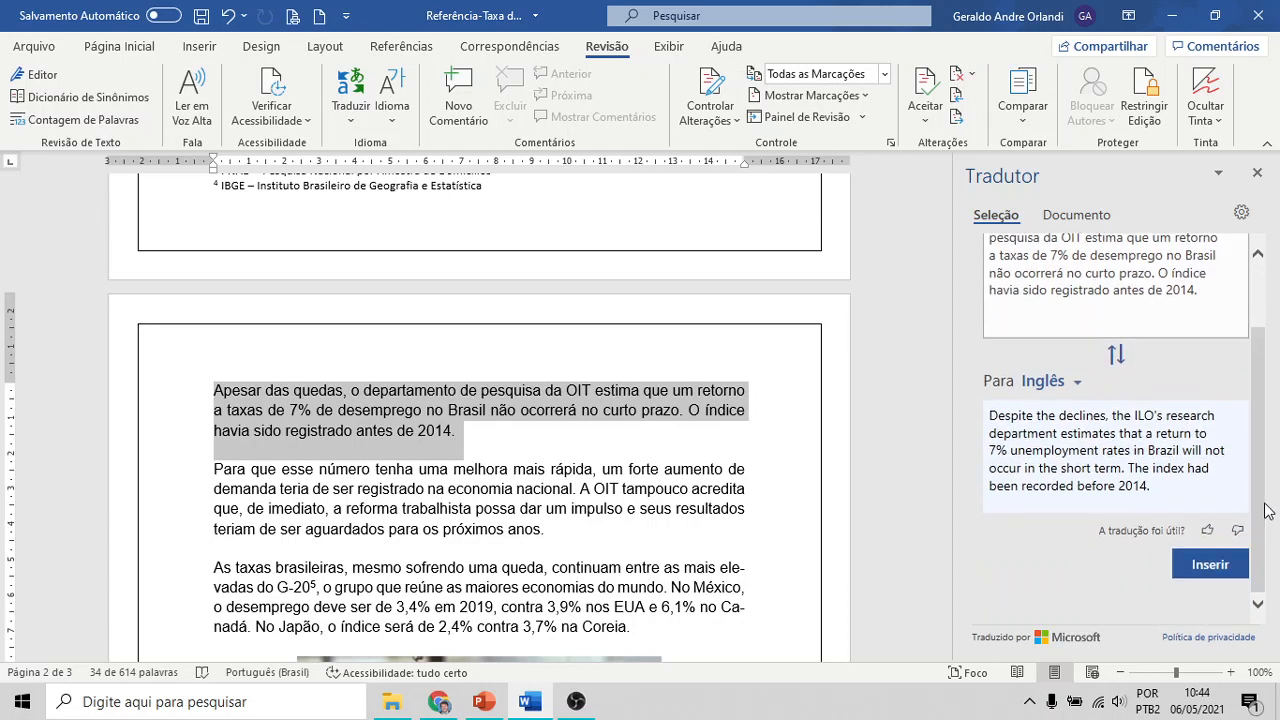
pyautogui.click(1212, 575)
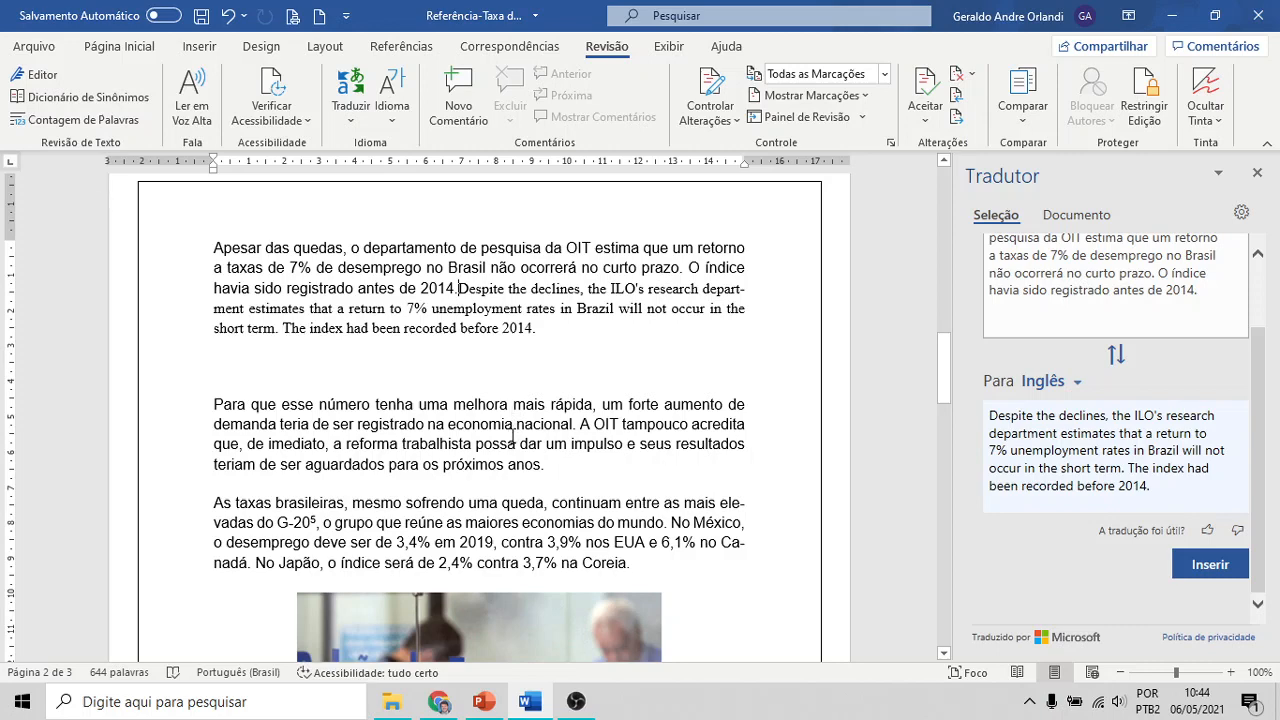
pyautogui.click(459, 286)
pyautogui.press('Return')
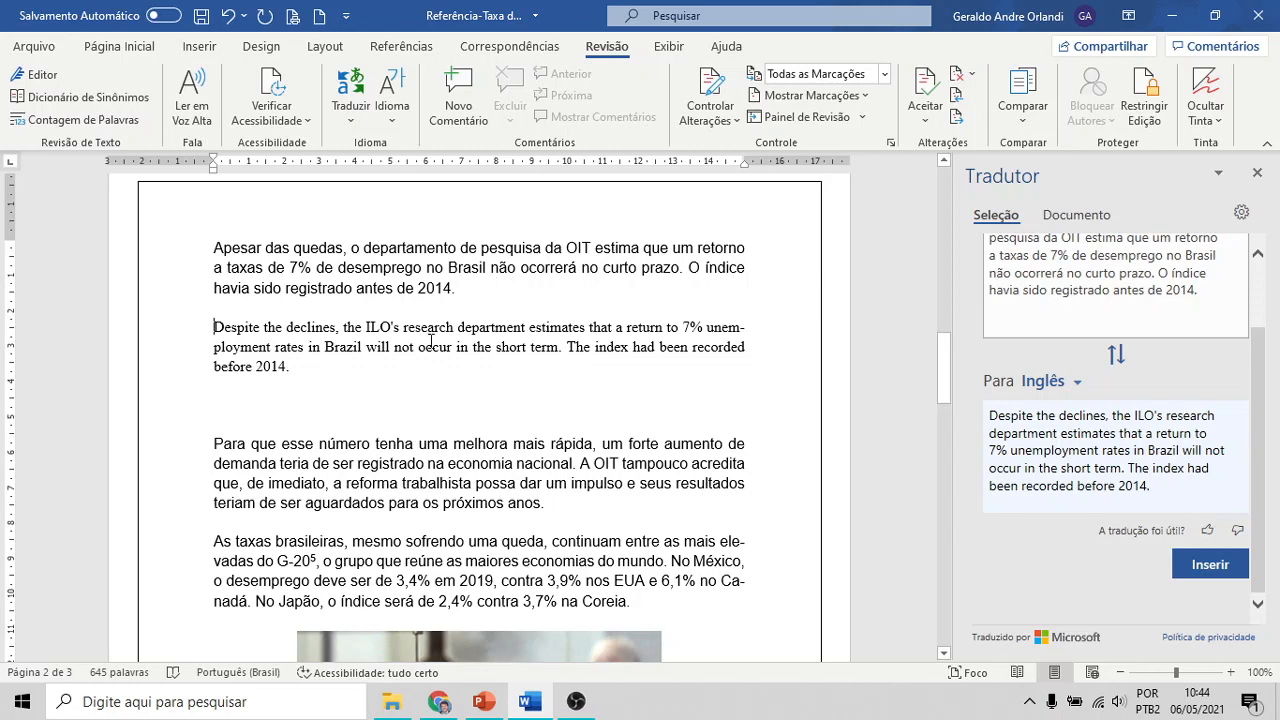
# Step: Undo the paragraph break and the inserted translation, and close the Translator
pyautogui.hotkey('ctrl', 'z')
pyautogui.hotkey('ctrl', 'z')
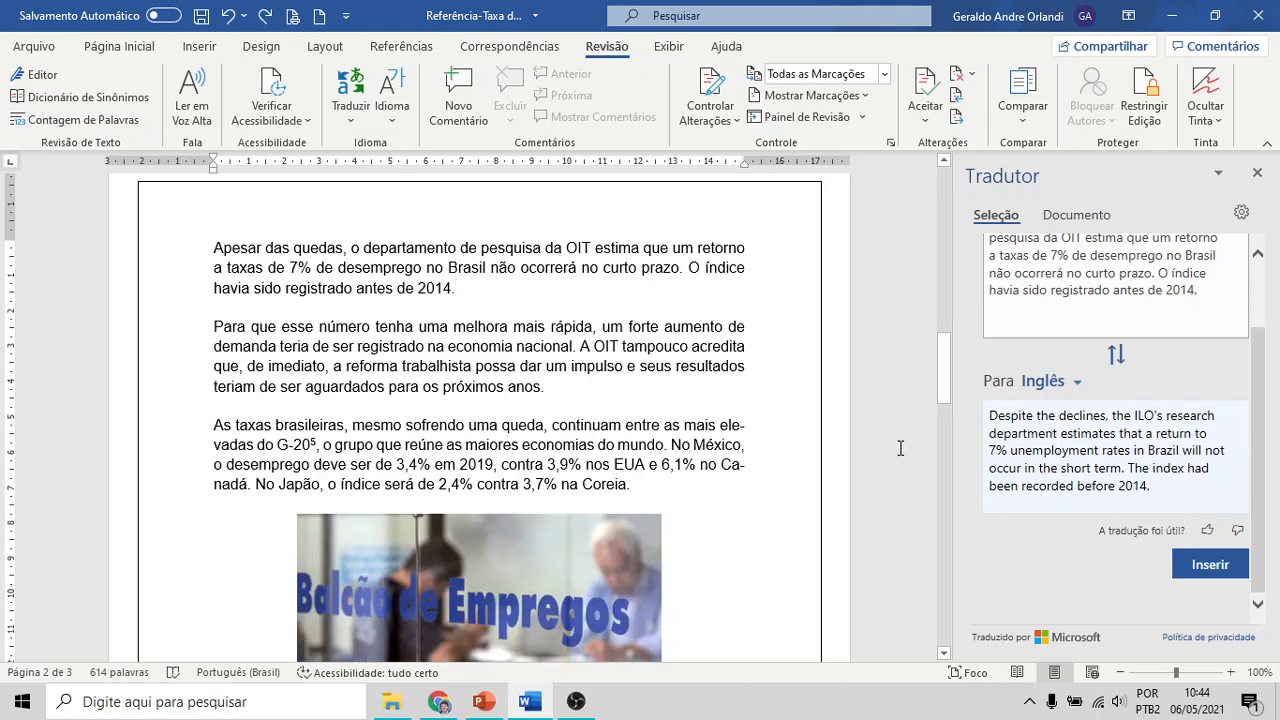
pyautogui.click(1257, 172)
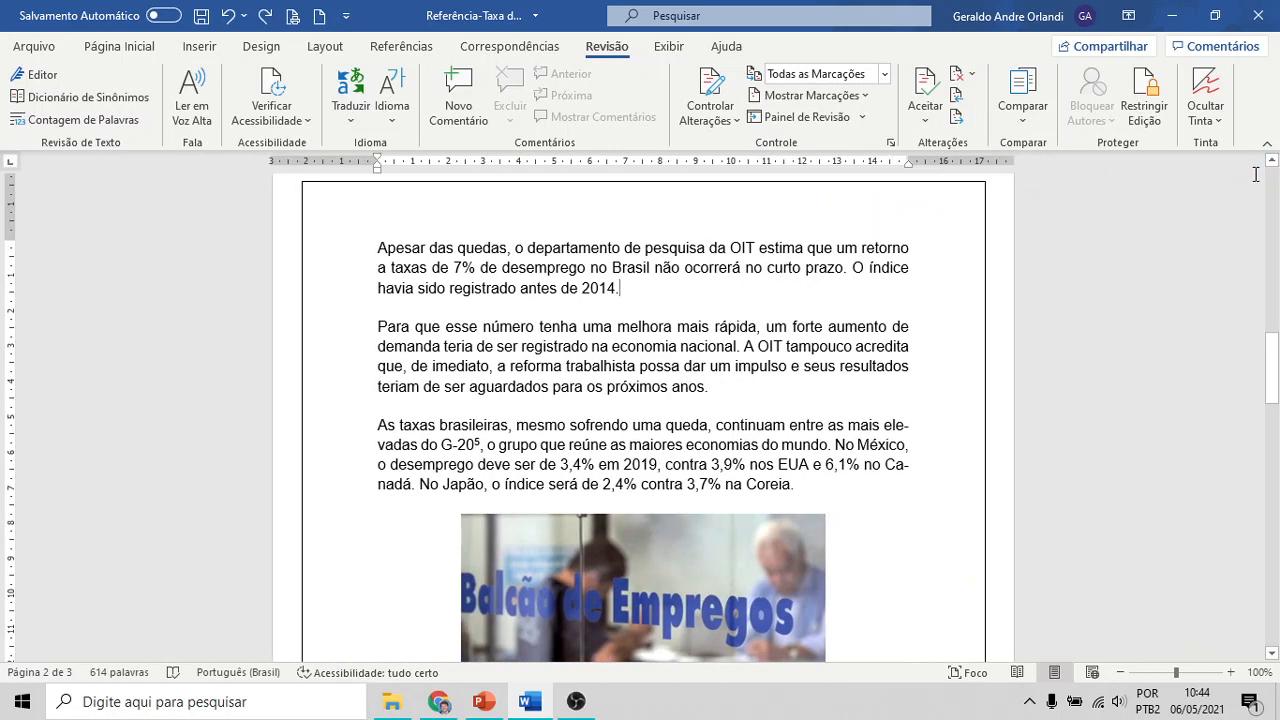
# Step: Switch to the PowerPoint presentation and view slide 94 on "Comentários"
pyautogui.click(484, 701)
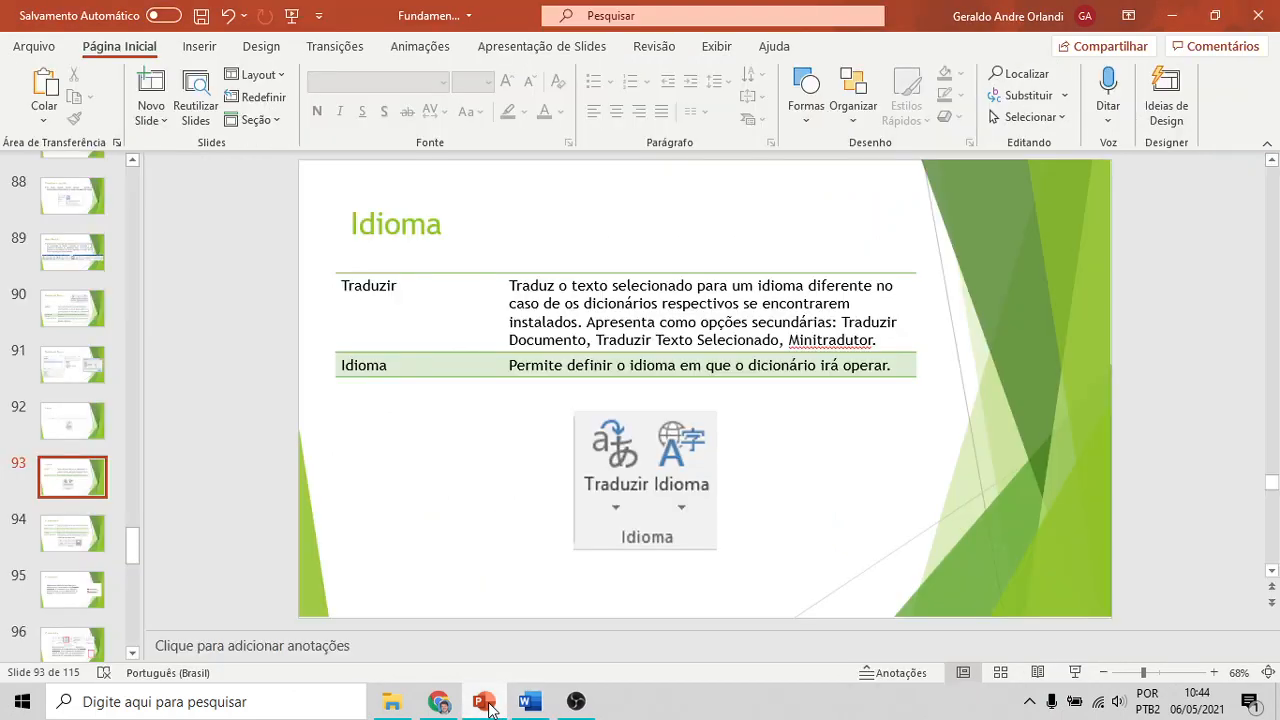
pyautogui.click(578, 703)
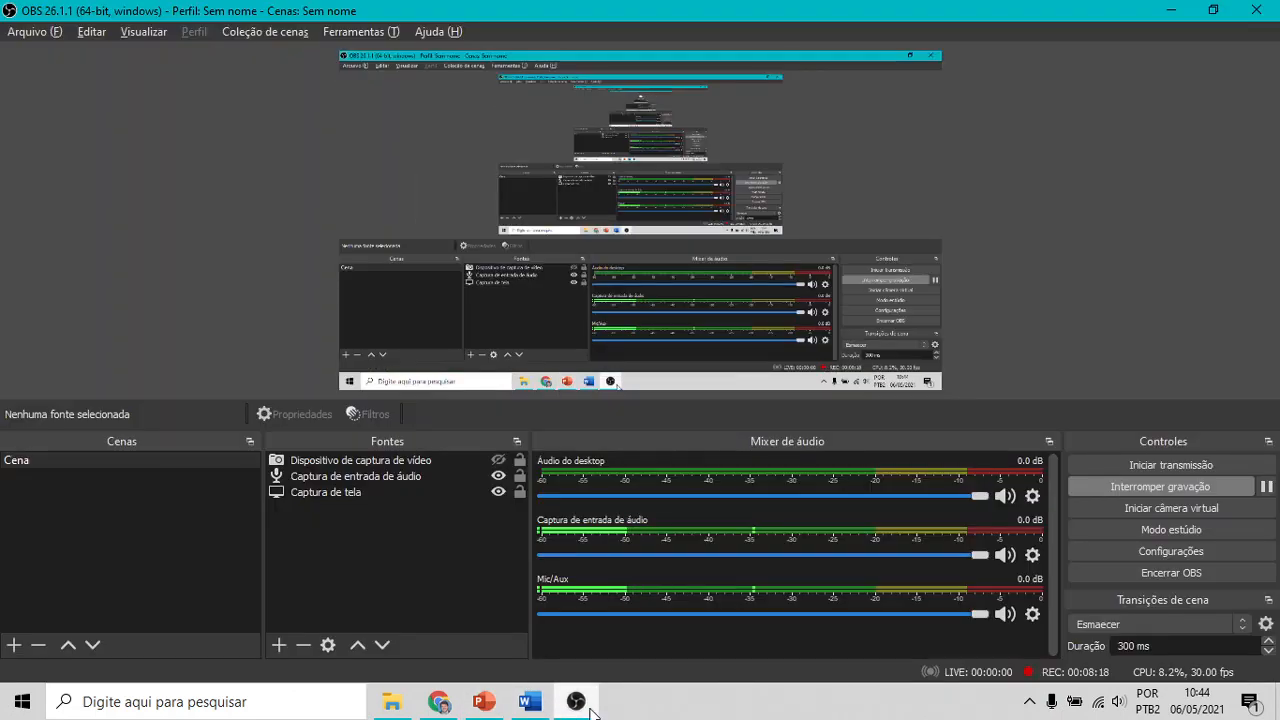
pyautogui.click(484, 701)
pyautogui.scroll(-1, 1278, 512)
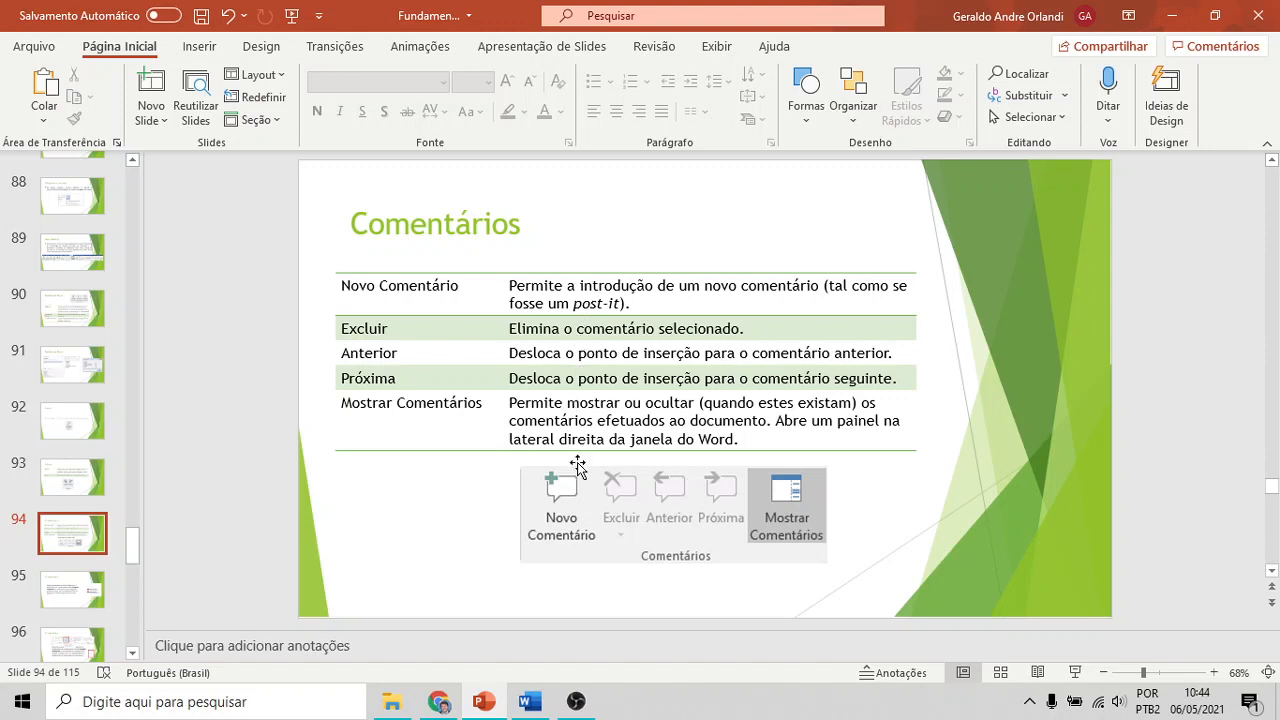
# Step: Return to the Word document and add the comment "Verificar veracidade das informações" at the start of the paragraph "As taxas brasileiras"
pyautogui.hotkey('alt', 'Tab')
pyautogui.hotkey('alt', 'Tab')
pyautogui.press('Tab')
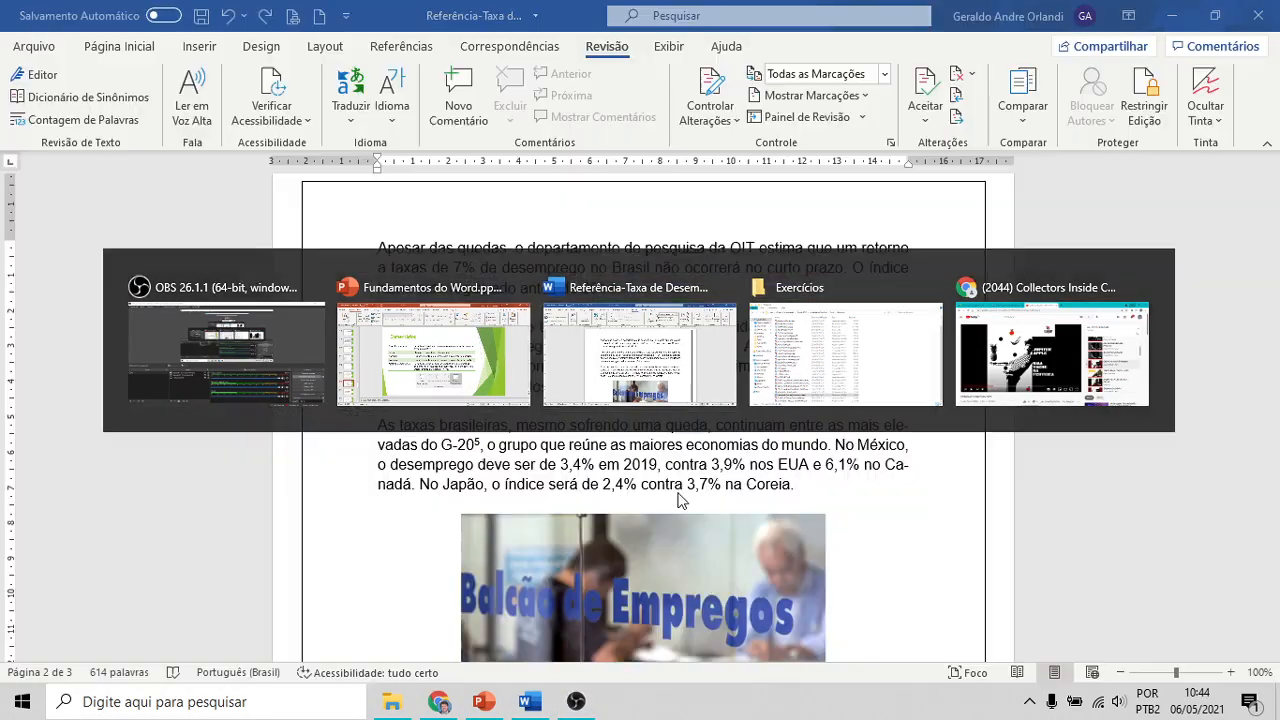
pyautogui.click(630, 445)
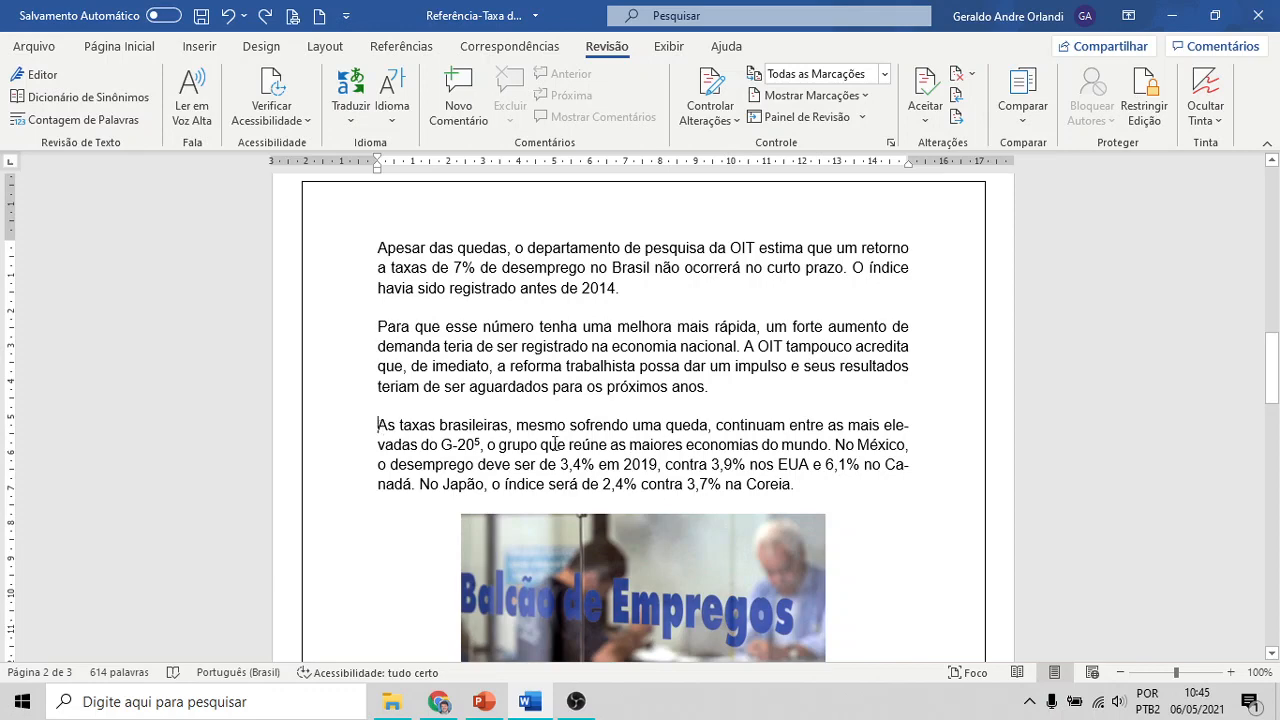
pyautogui.click(458, 100)
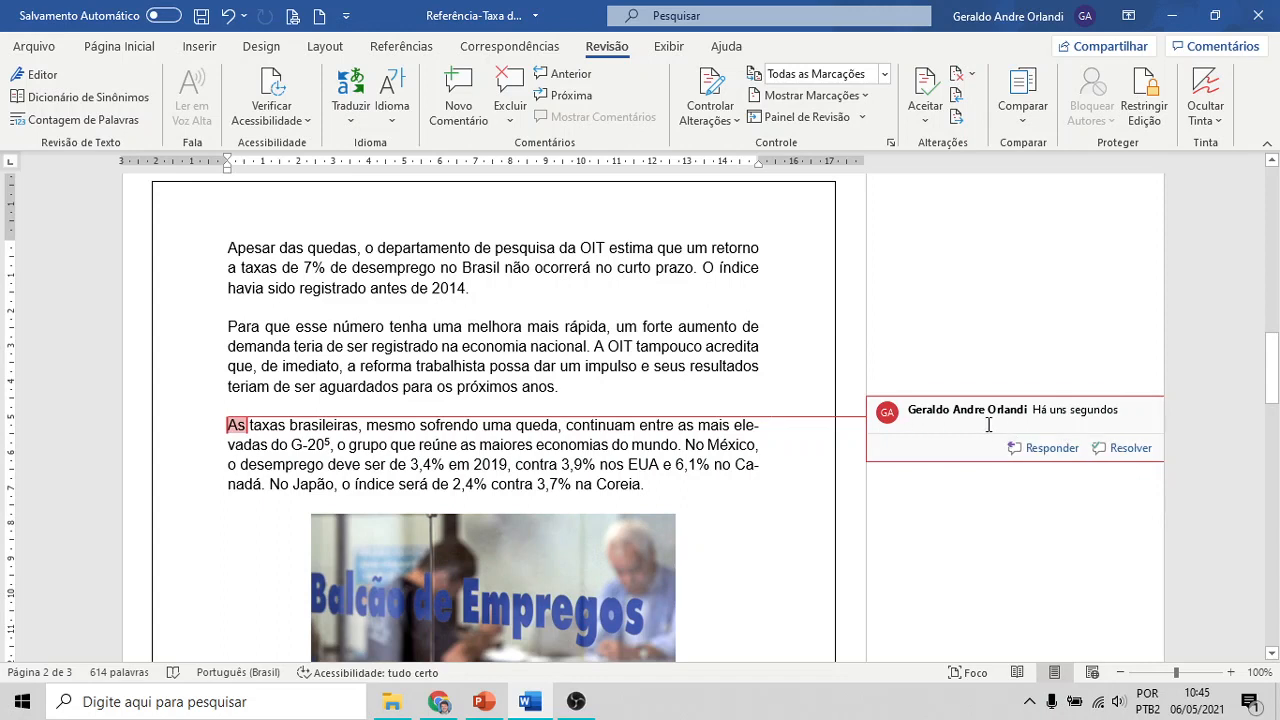
pyautogui.write('Verifi')
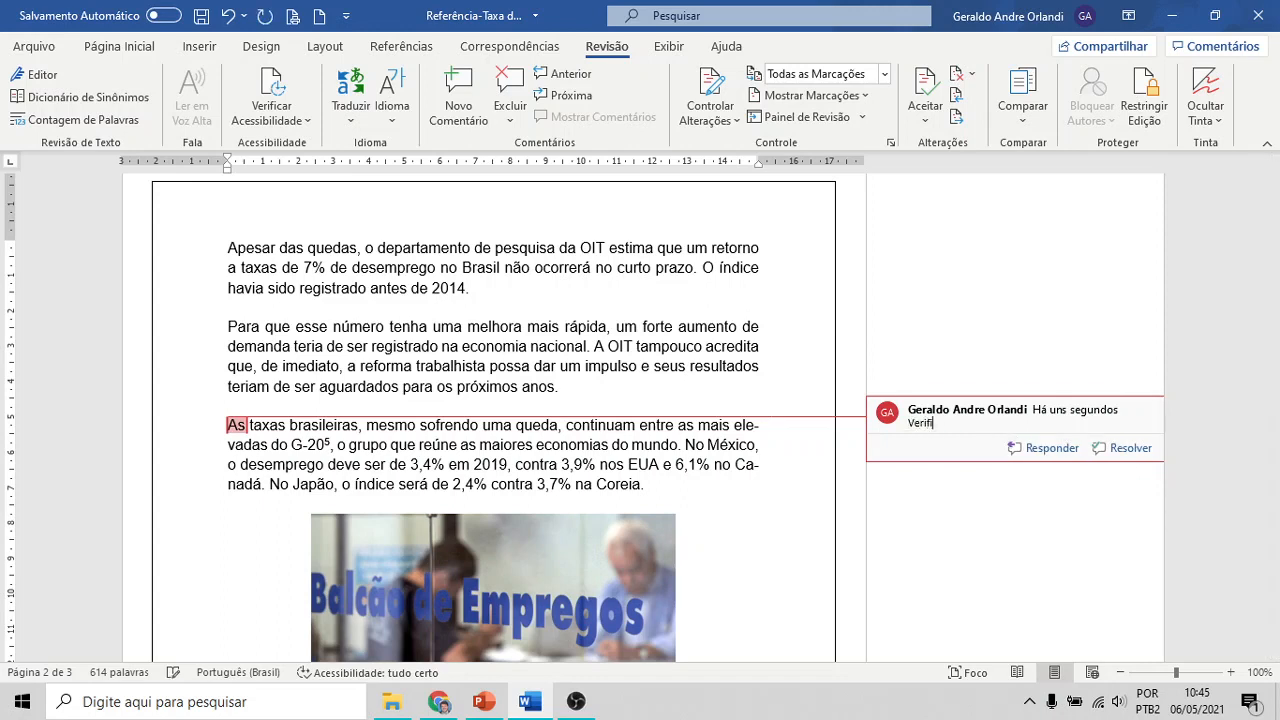
pyautogui.write('car veracidade das informações')
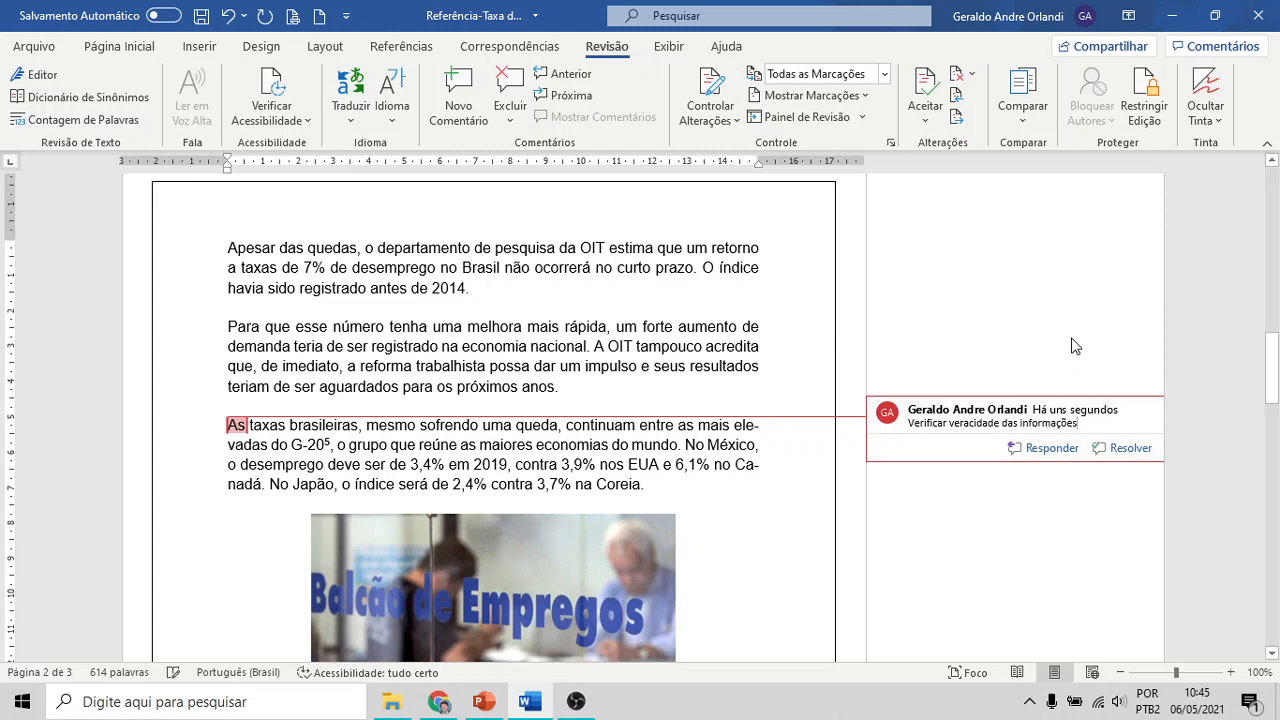
pyautogui.click(826, 455)
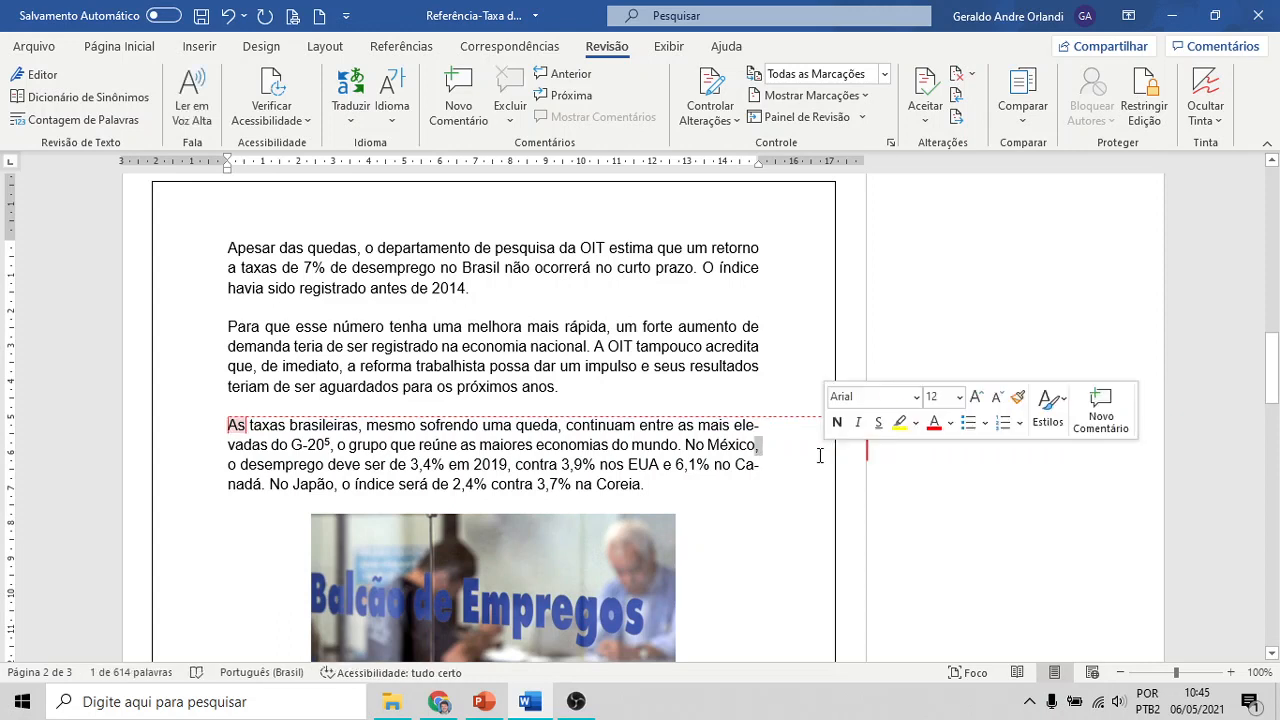
pyautogui.moveTo(908, 423); pyautogui.dragTo(1097, 428)
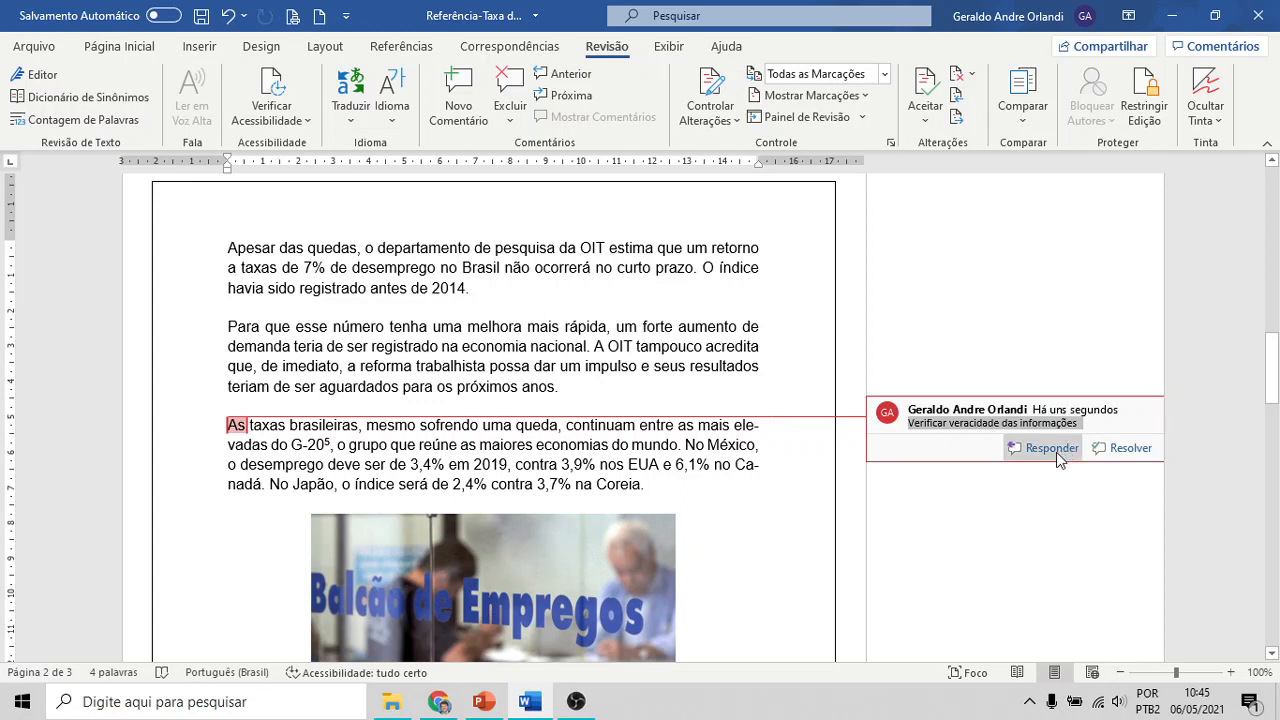
pyautogui.click(781, 455)
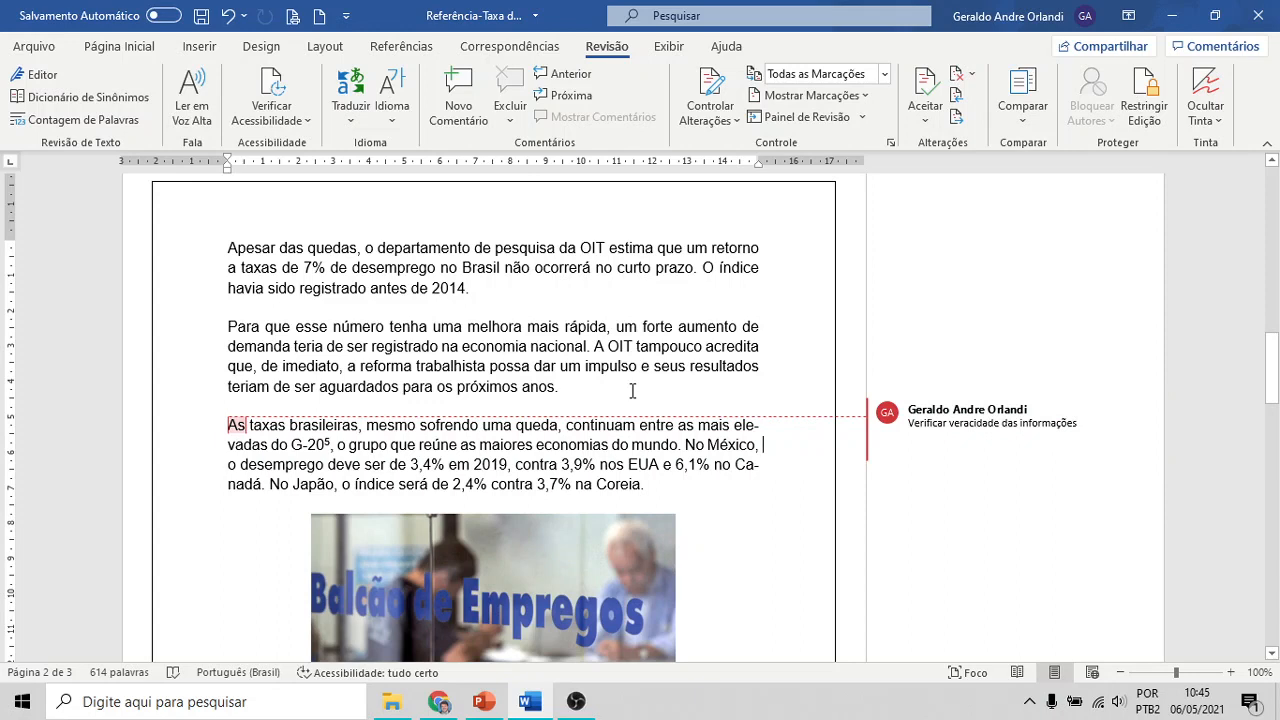
# Step: Add the comment "Taxa atual é diferente da informada." to the 7% figure in the paragraph starting with "Apesar das quedas"
pyautogui.click(469, 290)
pyautogui.click(467, 112)
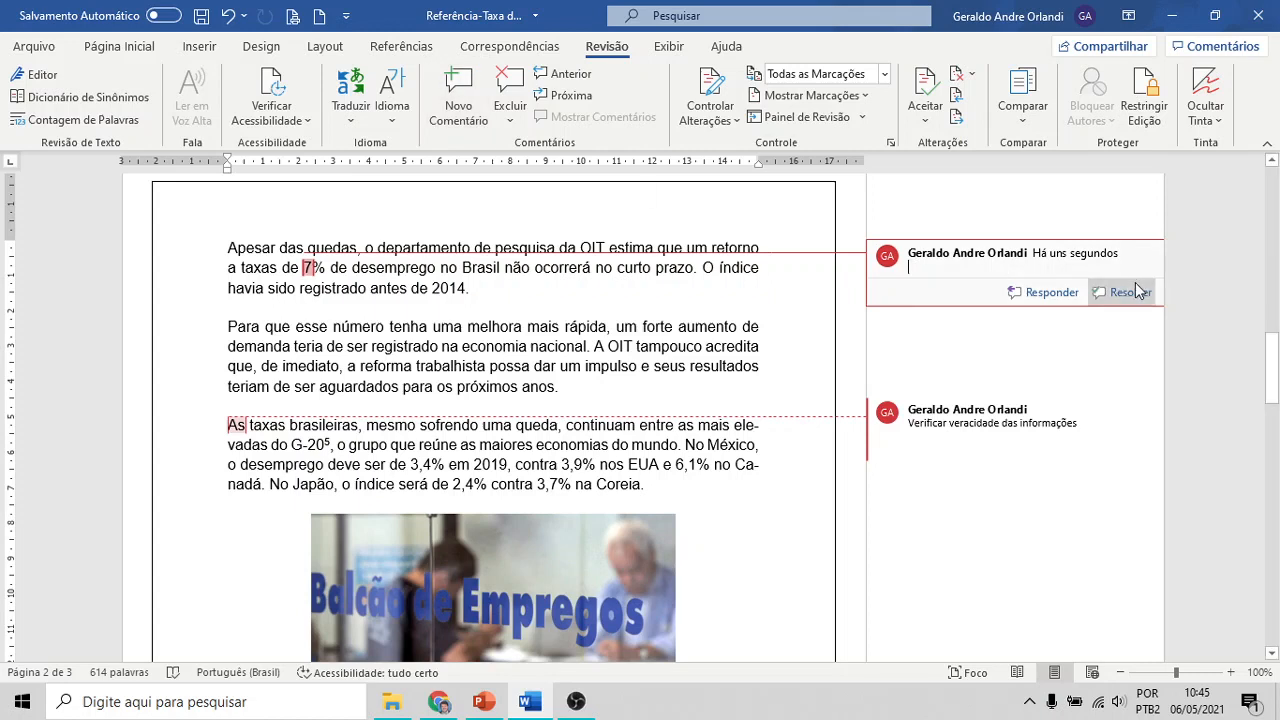
pyautogui.write('Taxa atual é diferente da informada')
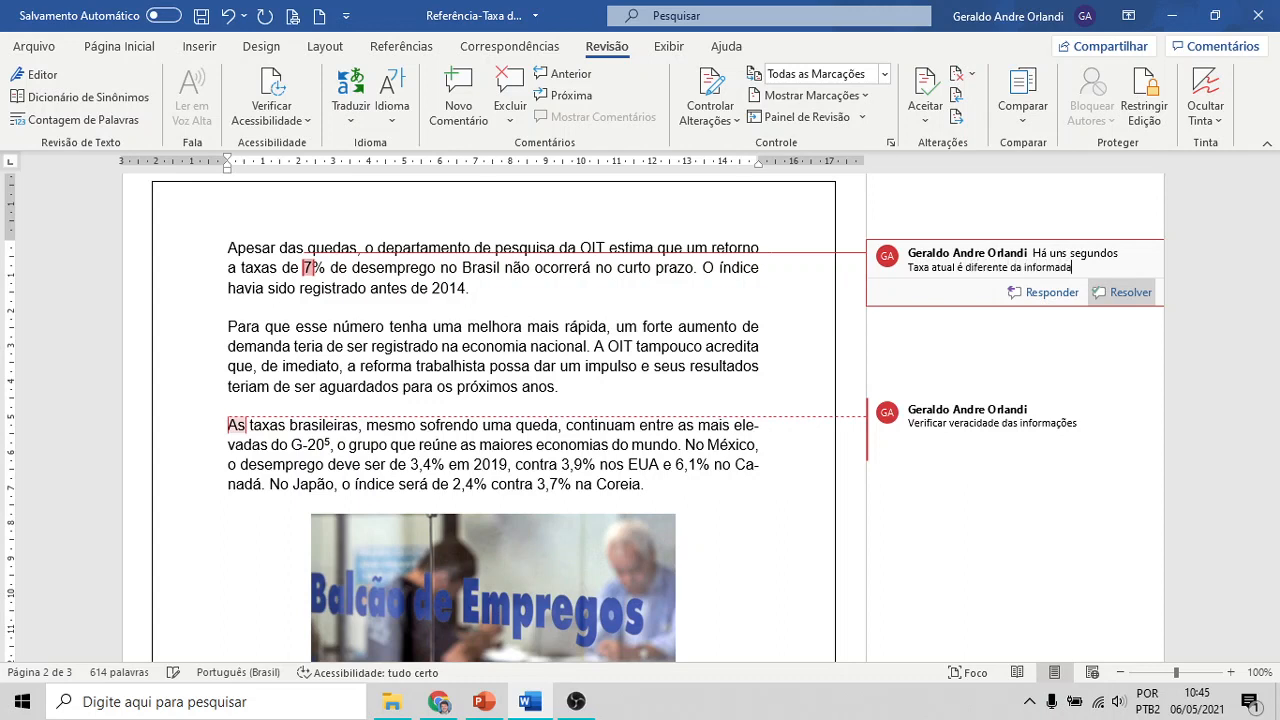
pyautogui.write('.')
pyautogui.click(815, 212)
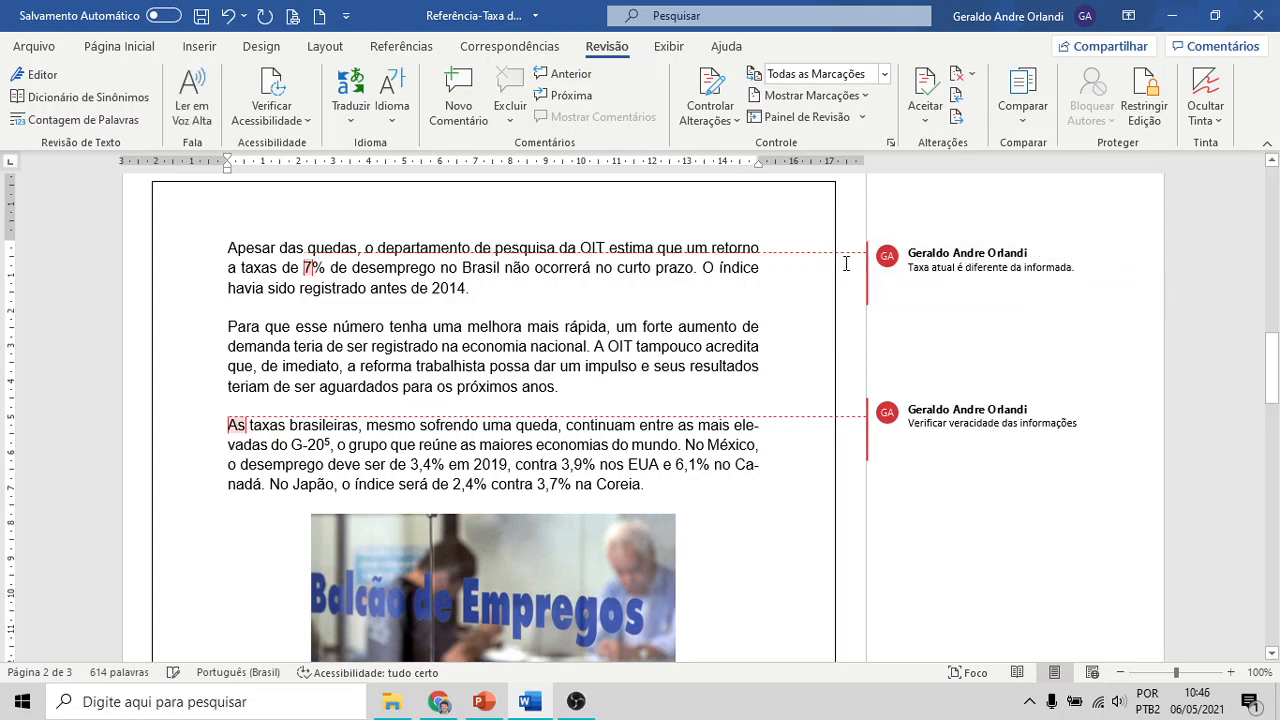
# Step: Examine the deletion options for the comment on the 7% figure, and go to the next comment and back to the previous one
pyautogui.click(890, 280)
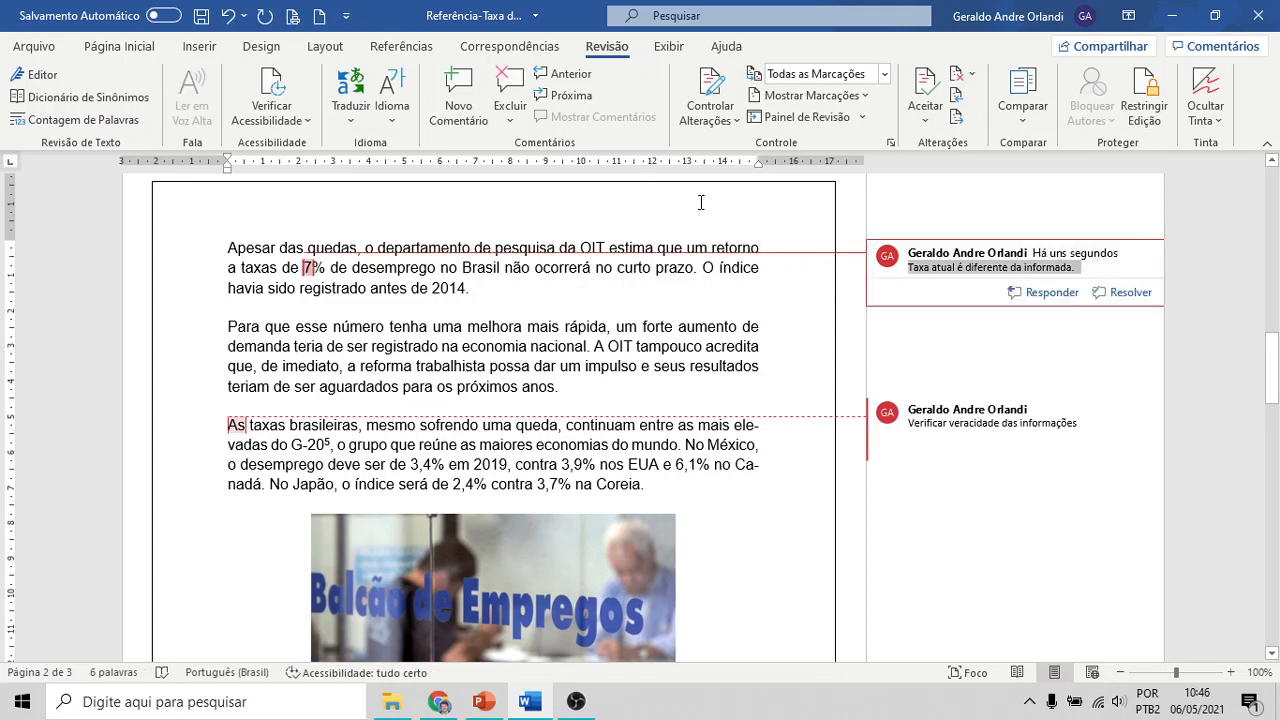
pyautogui.click(524, 127)
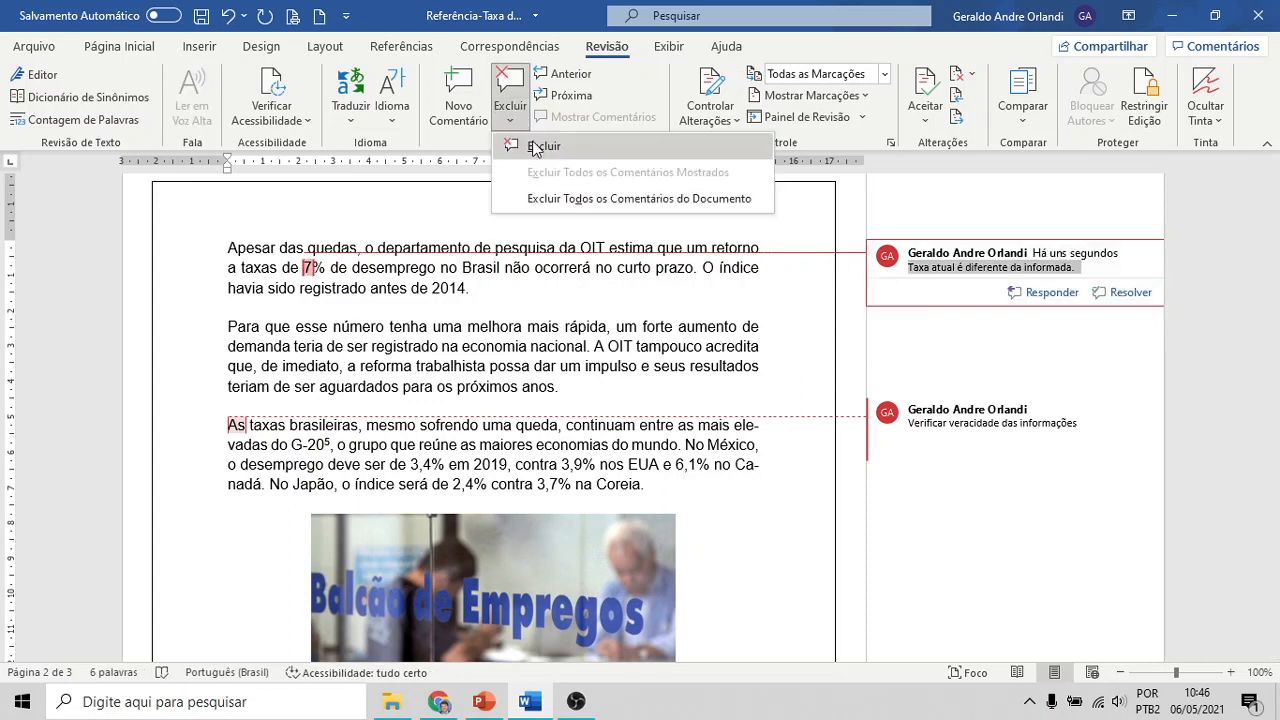
pyautogui.click(775, 296)
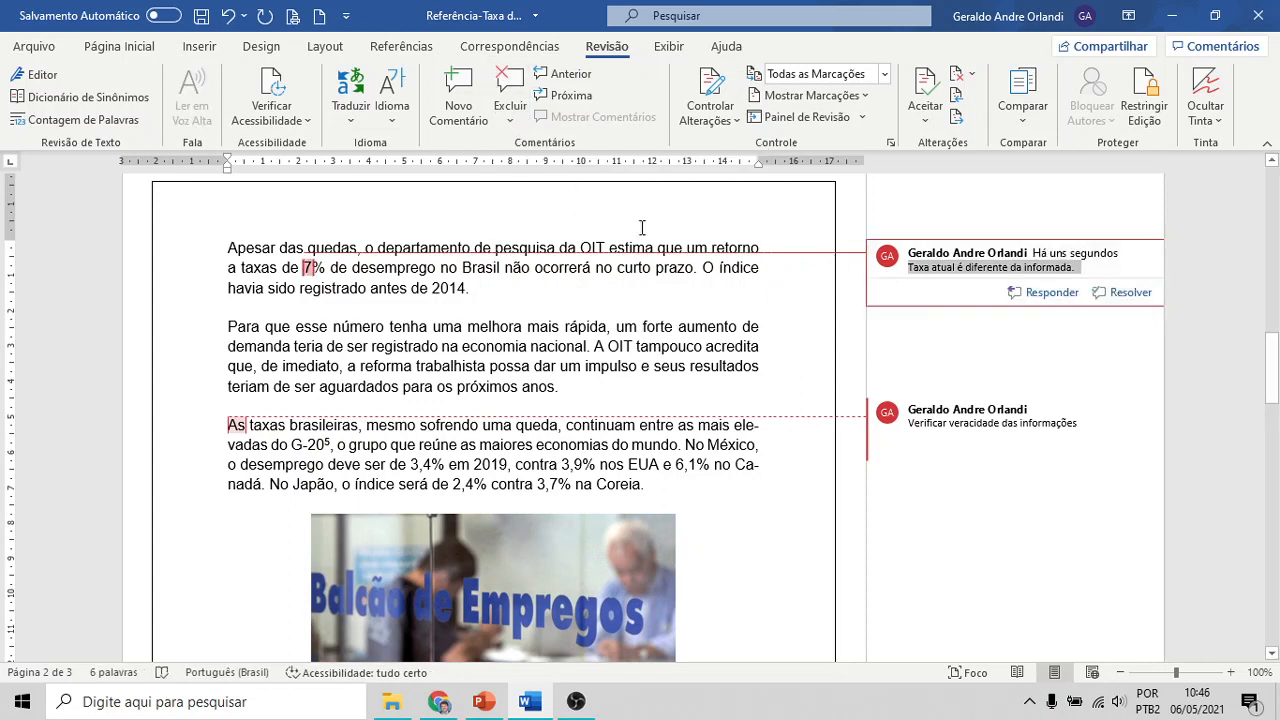
pyautogui.click(583, 96)
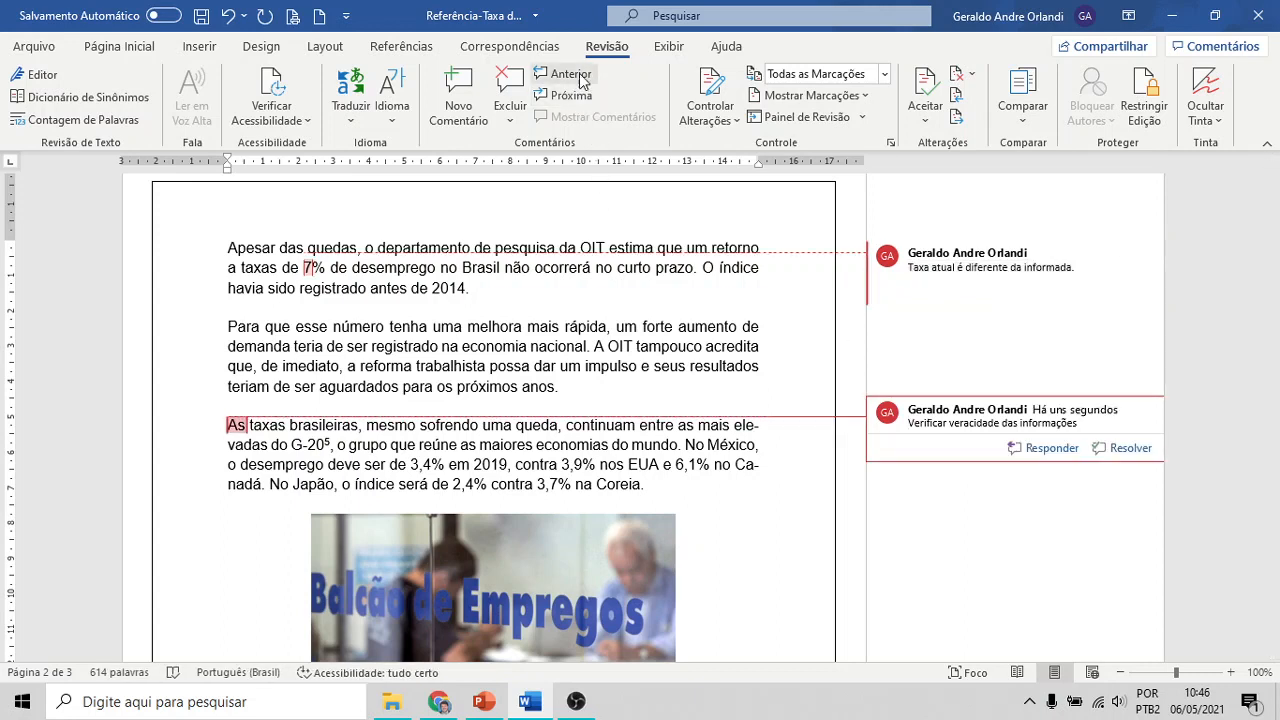
pyautogui.click(565, 74)
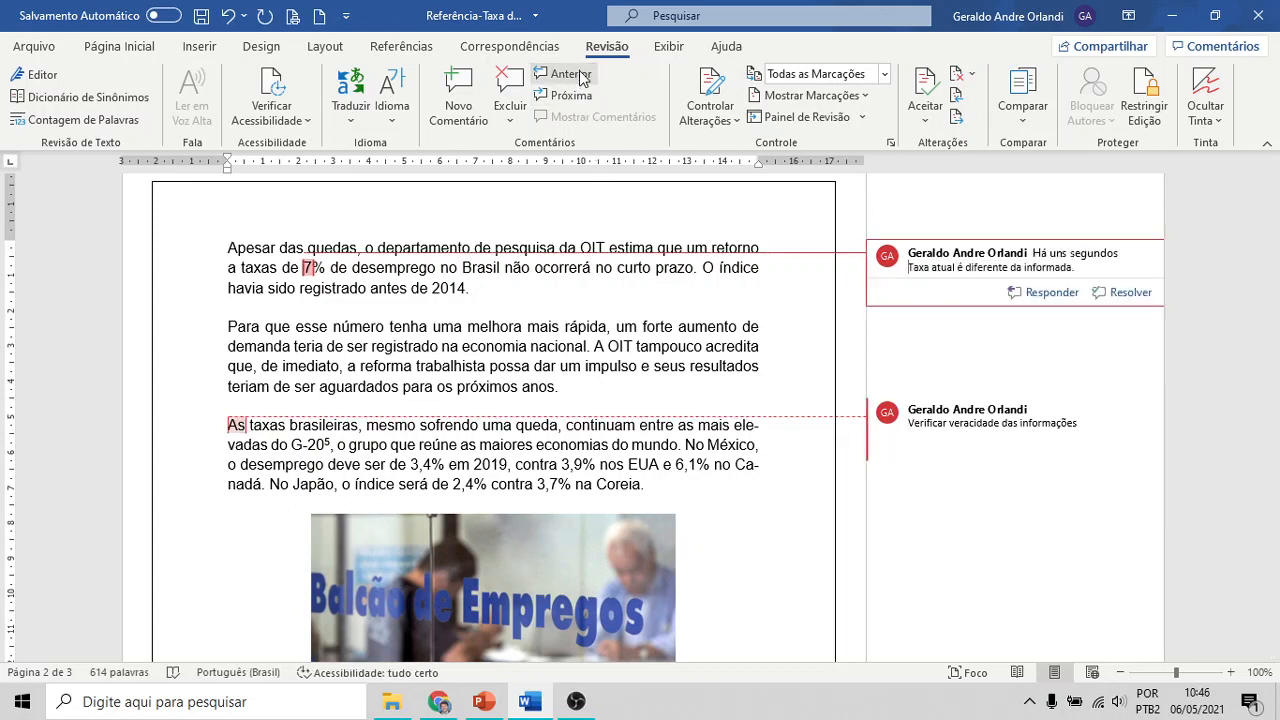
pyautogui.doubleClick(780, 325)
pyautogui.click(720, 326)
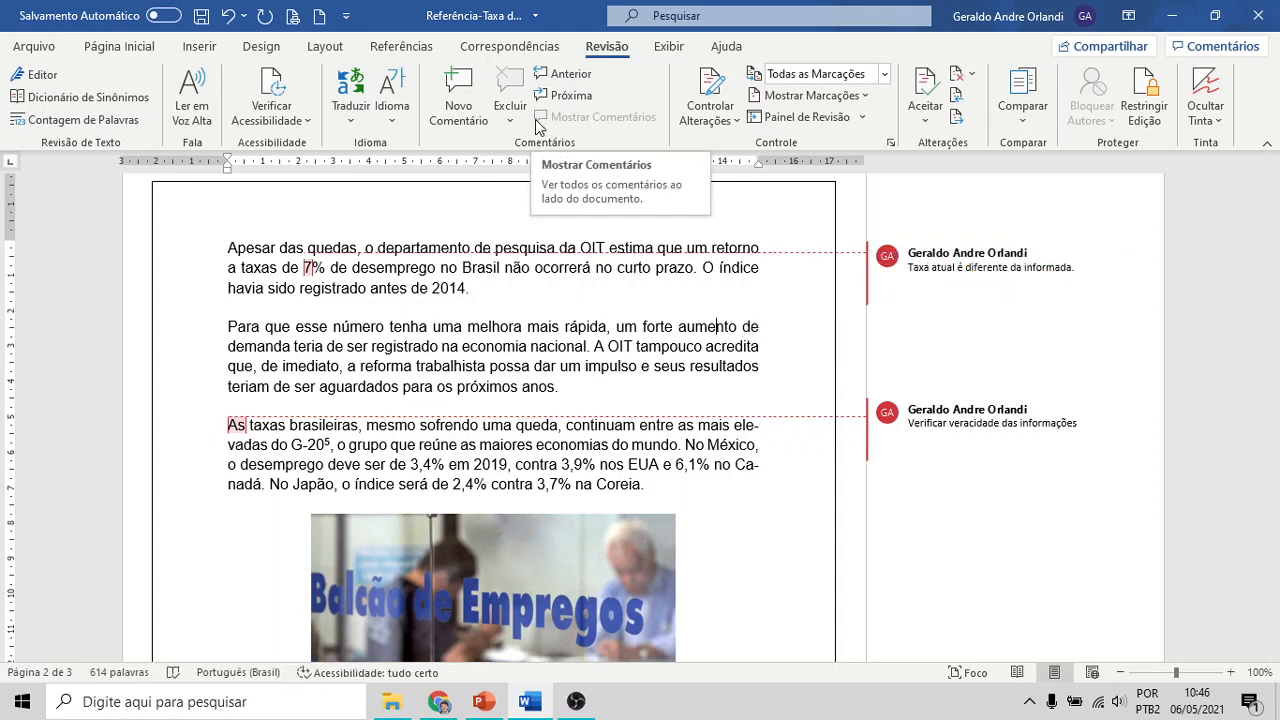
# Step: Examine the actions available for the comment on the 7% figure, without applying any of them
pyautogui.click(951, 297)
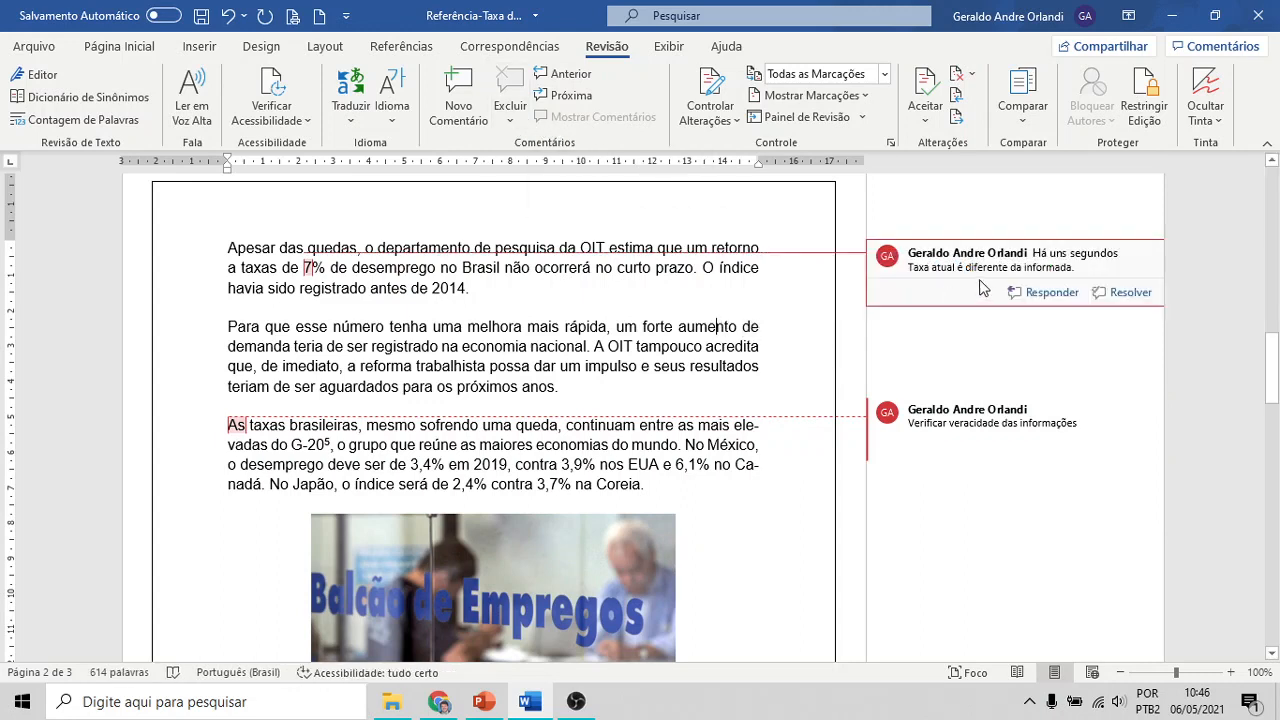
pyautogui.rightClick(957, 268)
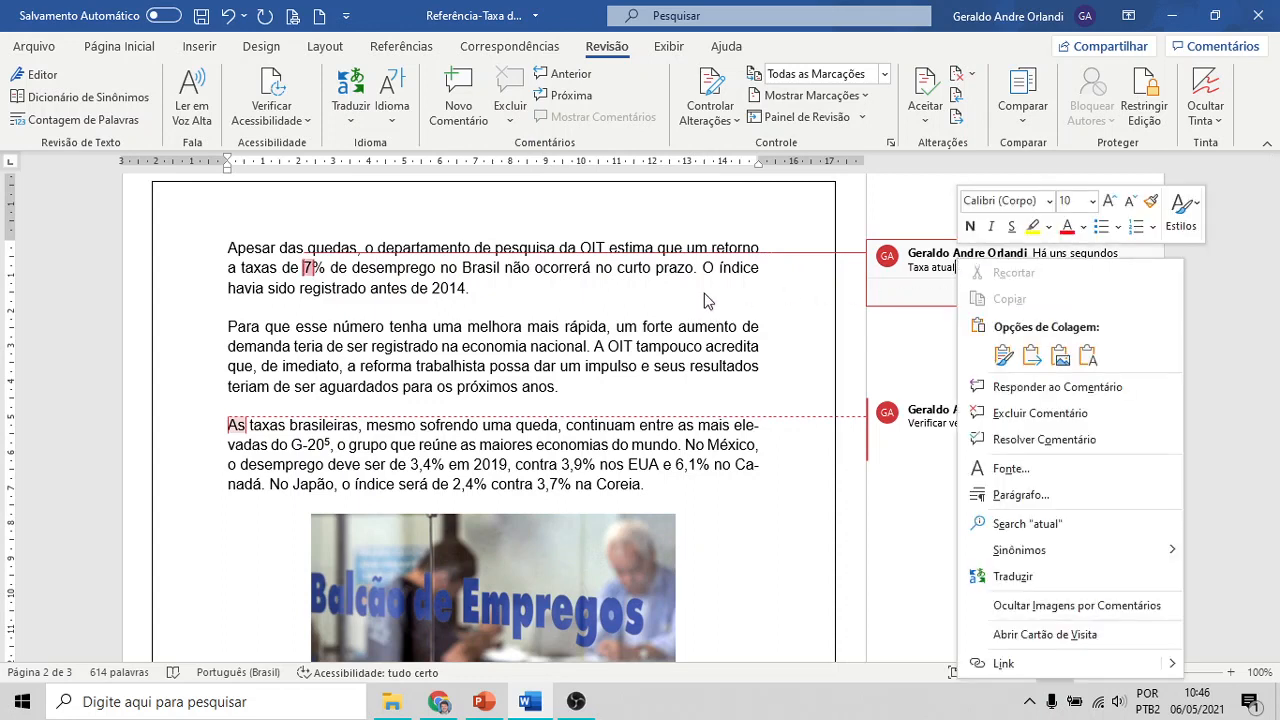
pyautogui.press('Escape')
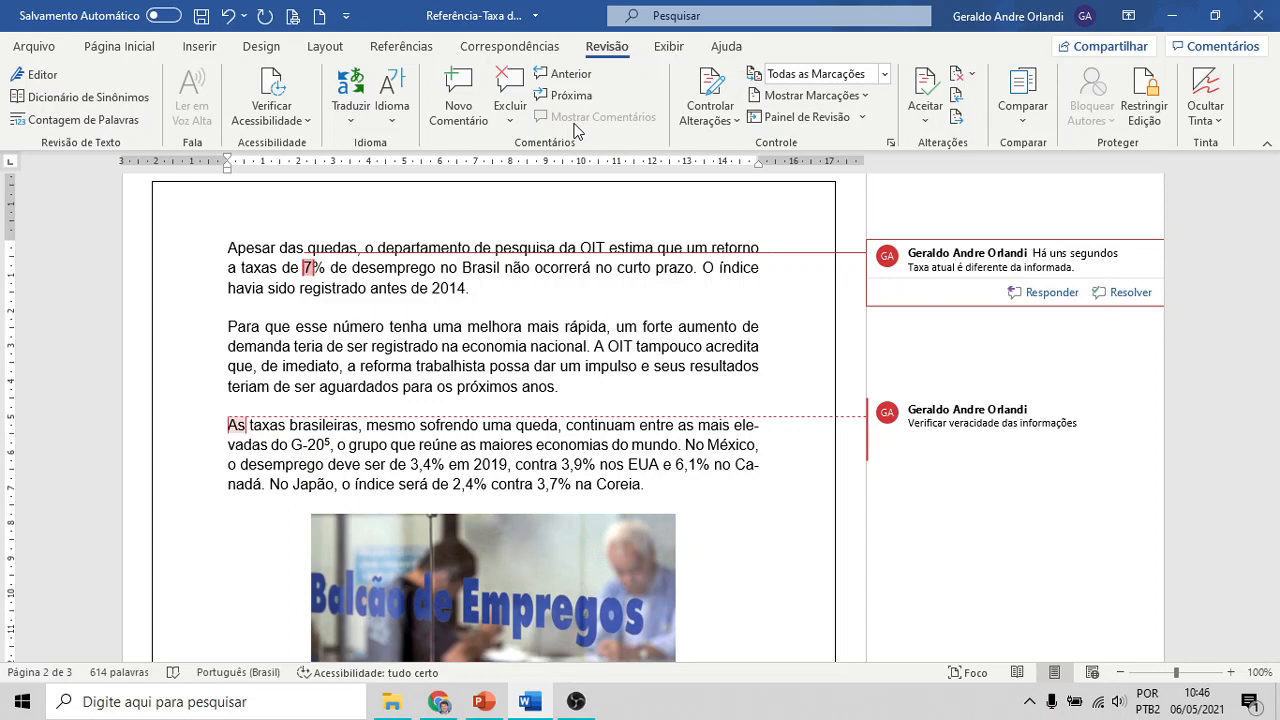
pyautogui.click(394, 289)
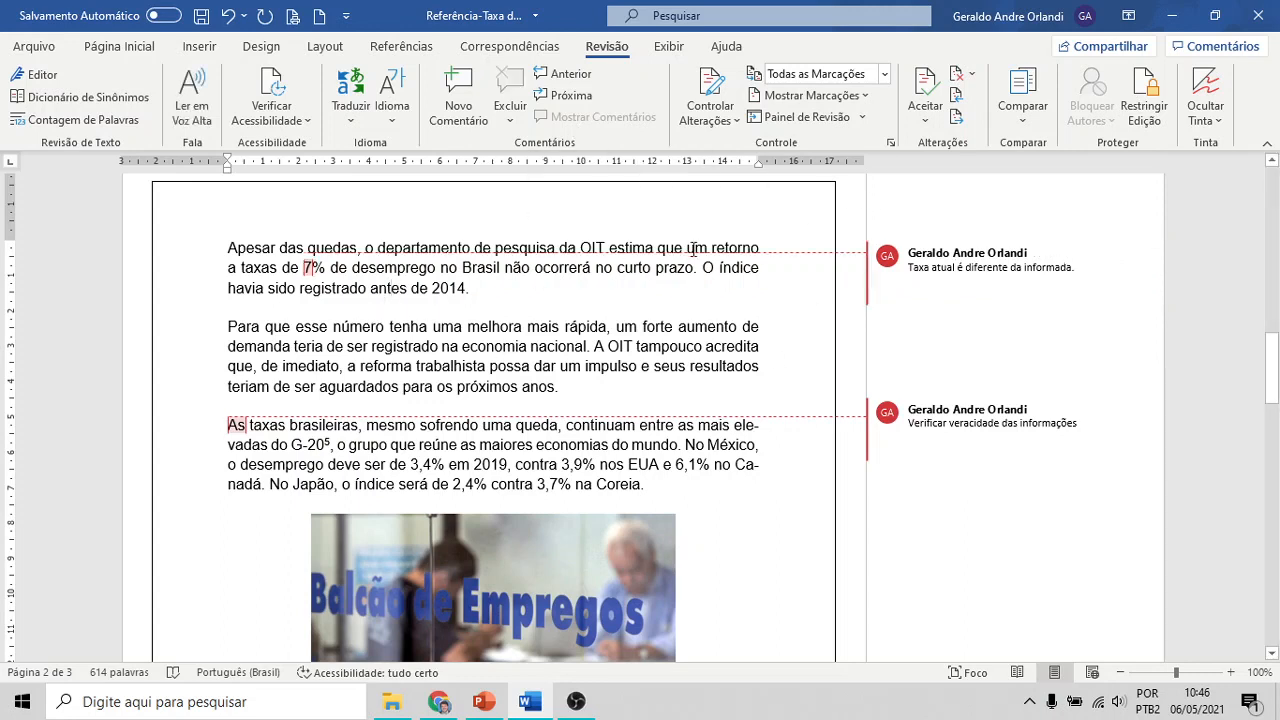
# Step: Delete the comment on the 7% figure, and remove all remaining comments from the document
pyautogui.click(898, 286)
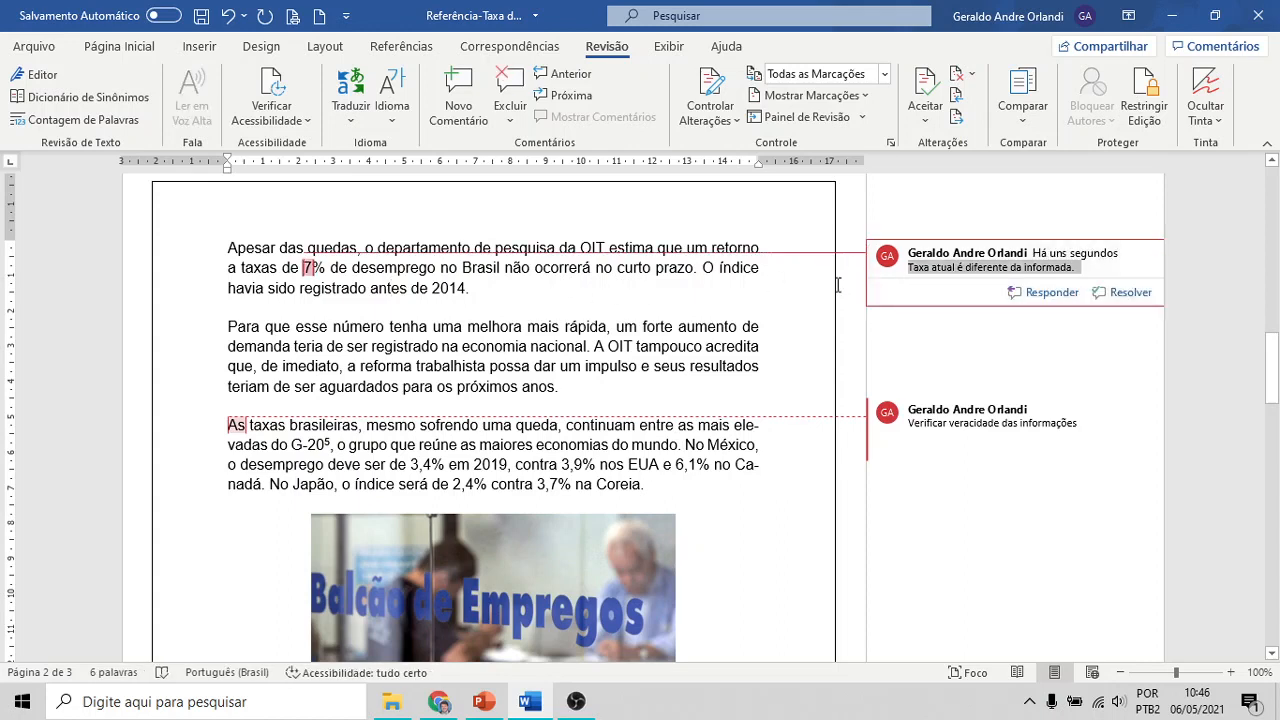
pyautogui.click(512, 108)
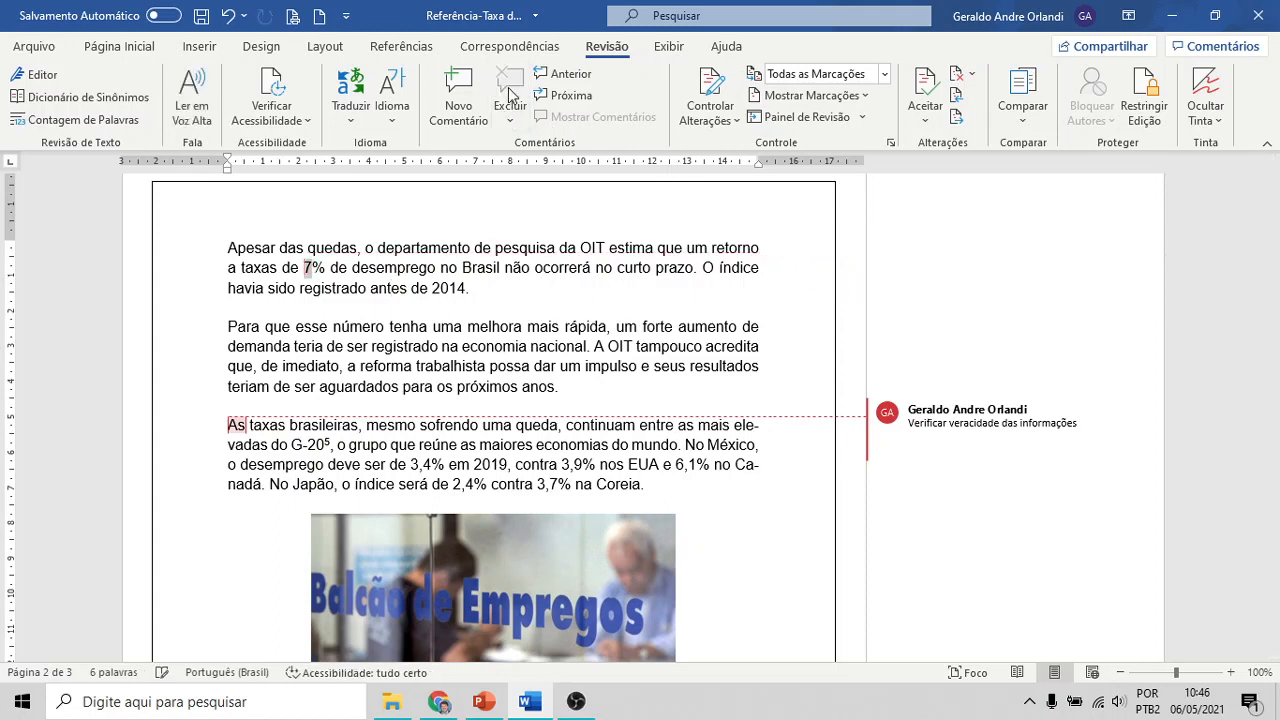
pyautogui.click(510, 124)
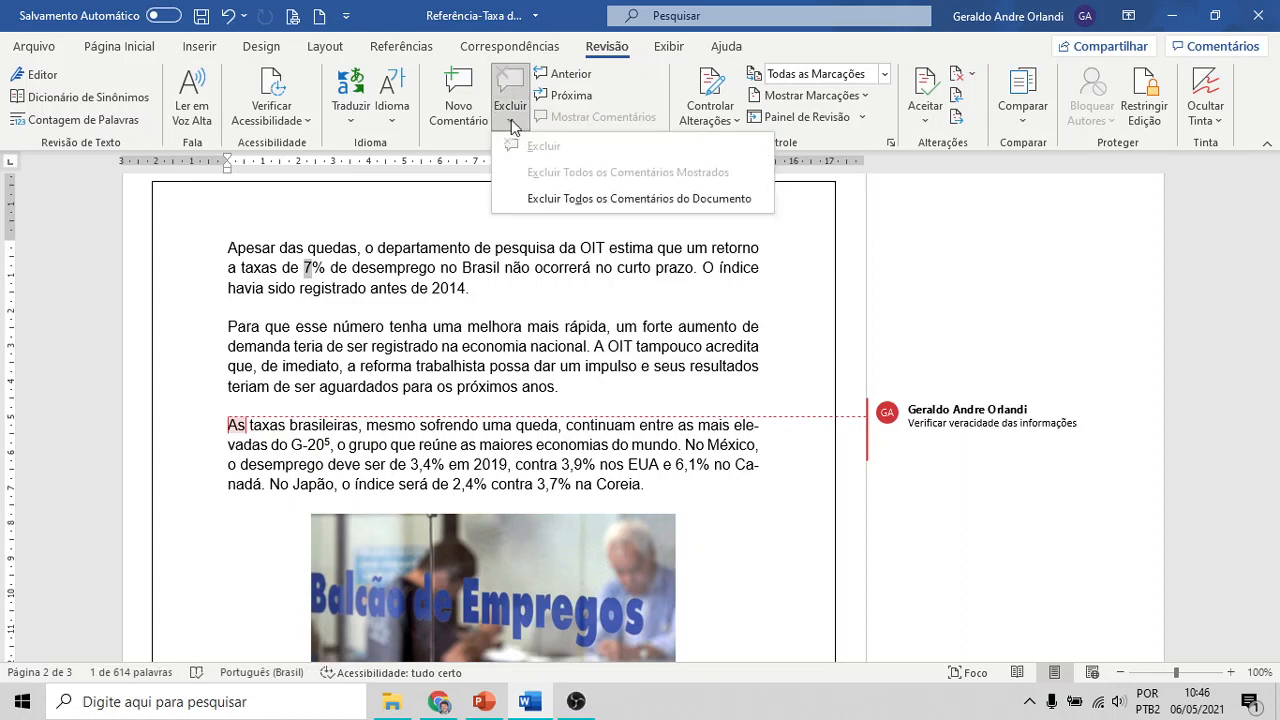
pyautogui.click(566, 199)
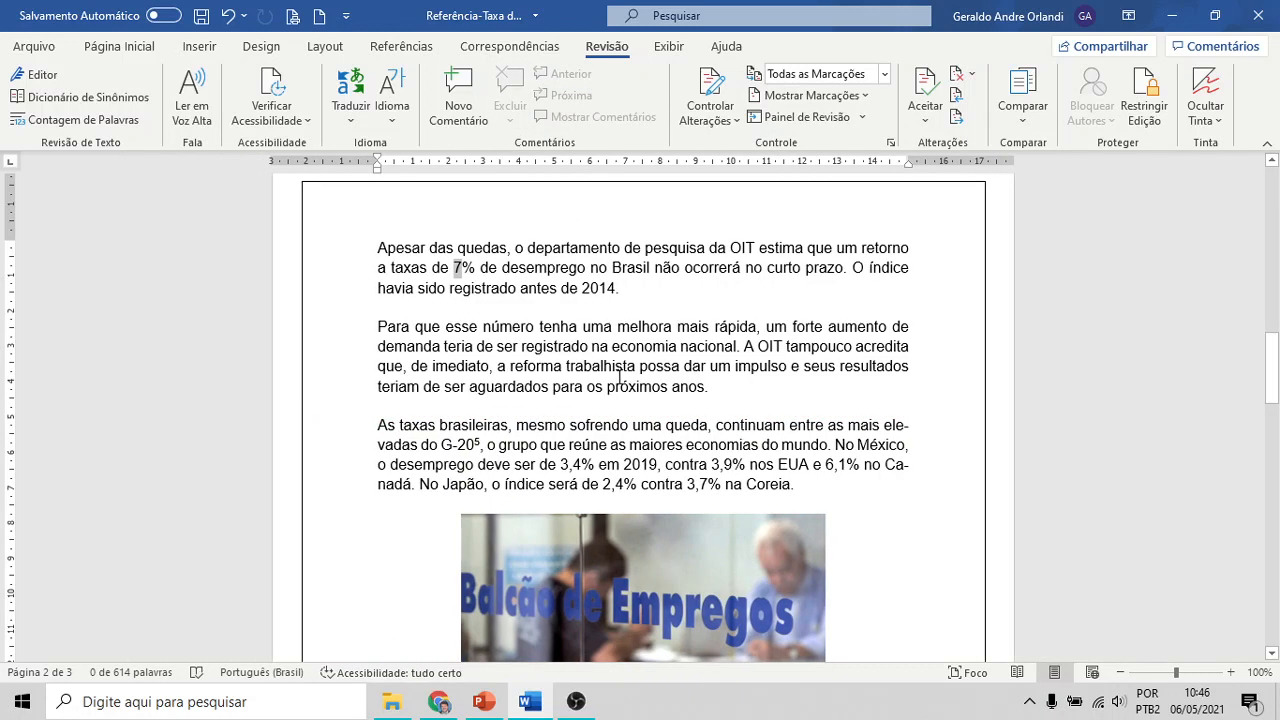
pyautogui.click(618, 370)
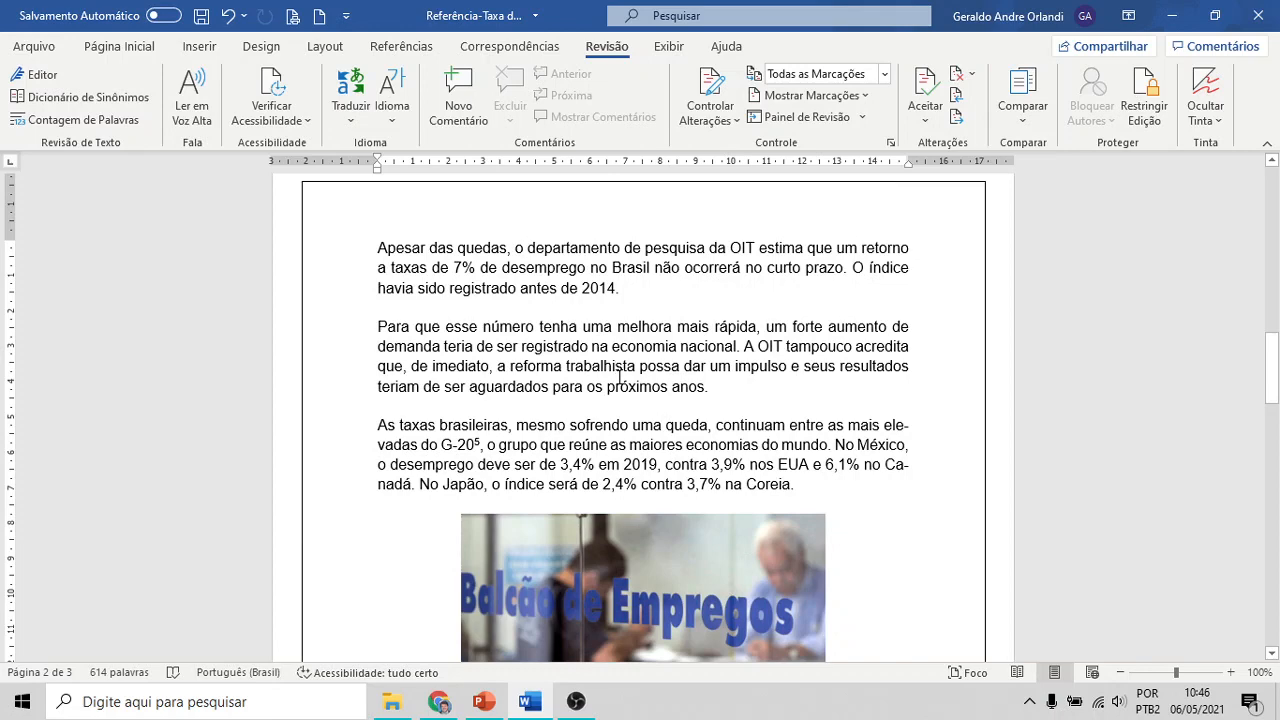
# Step: Switch to the PowerPoint presentation and view slides 95 to 97 on "Comentários" and "Controle"
pyautogui.click(483, 701)
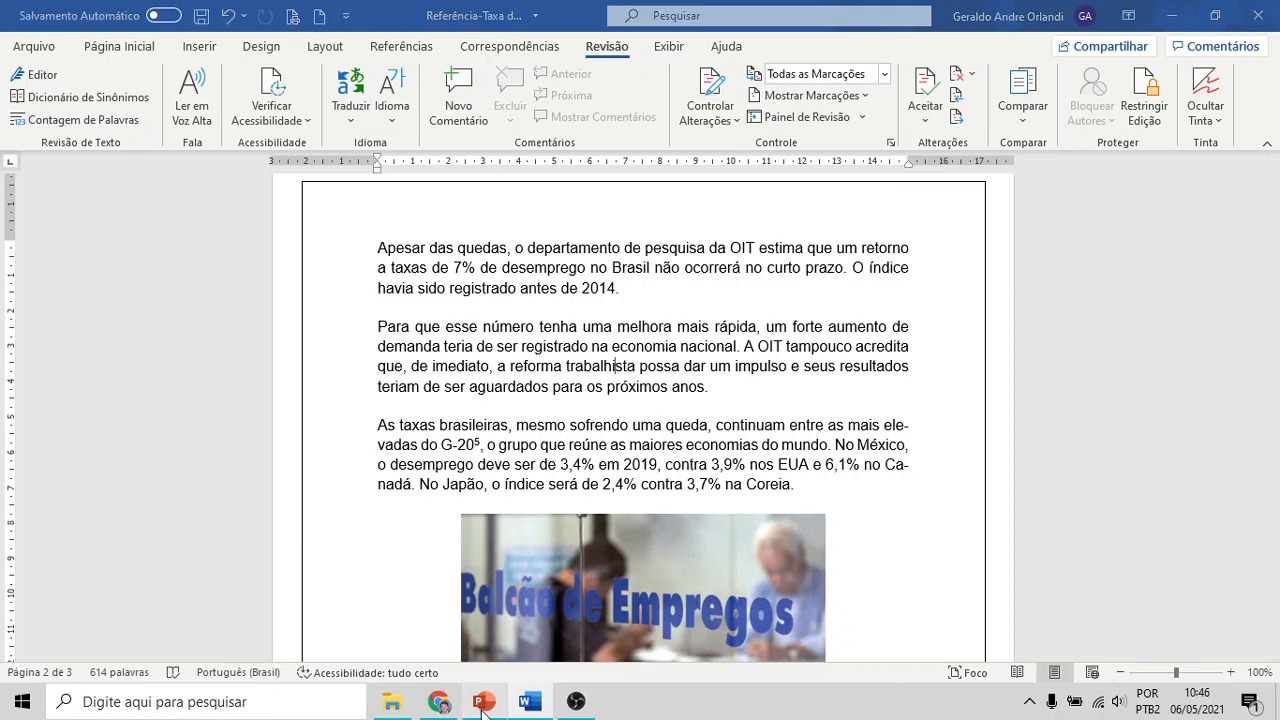
pyautogui.scroll(-1, 1279, 532)
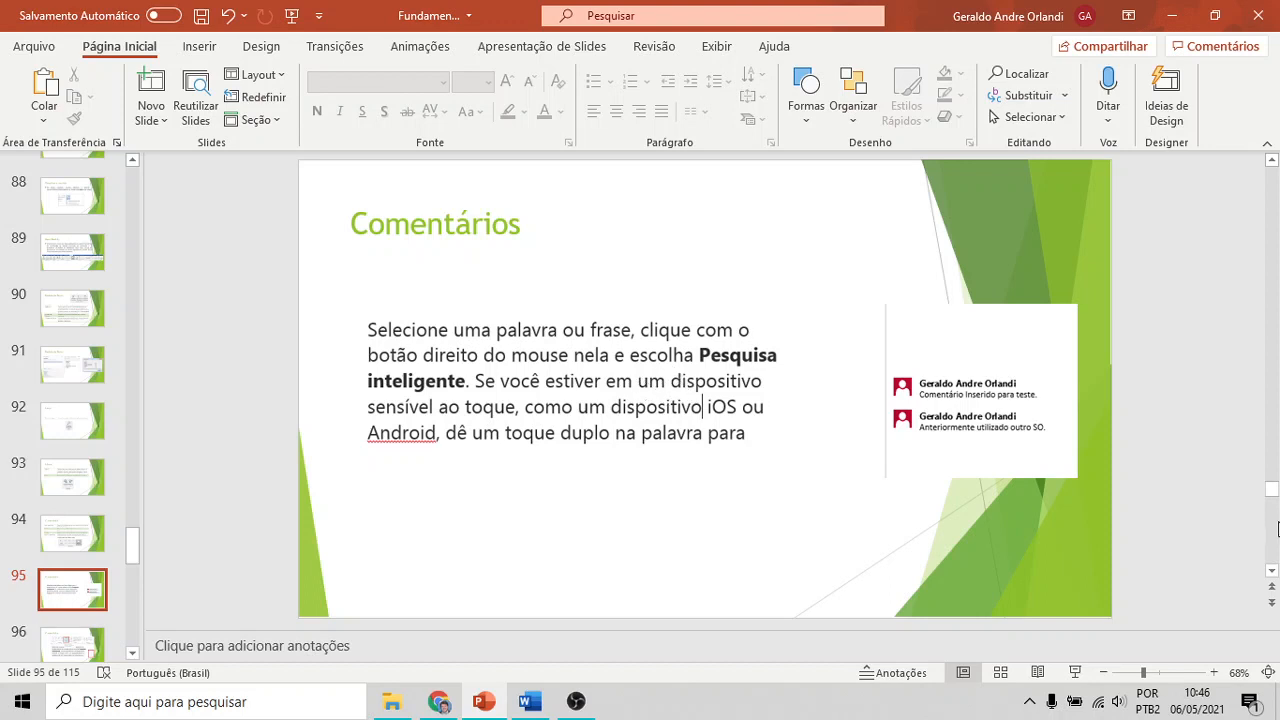
pyautogui.scroll(-1, 1278, 529)
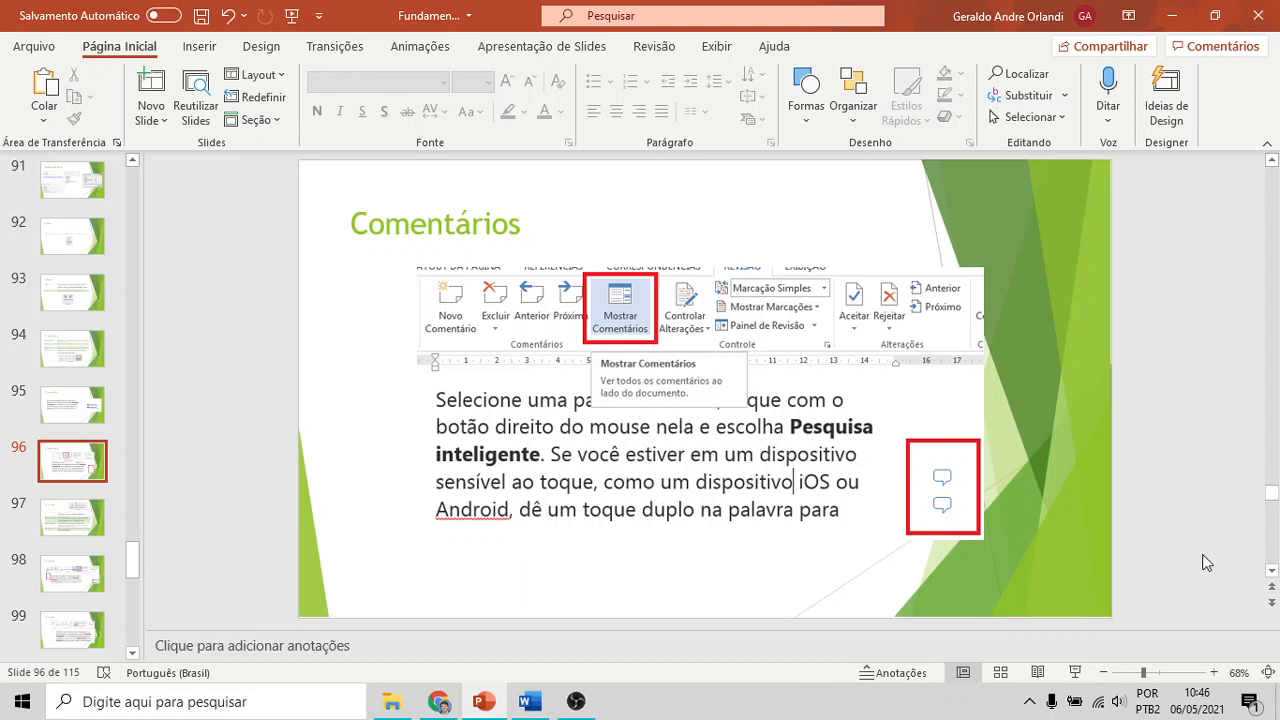
pyautogui.scroll(-1, 1279, 547)
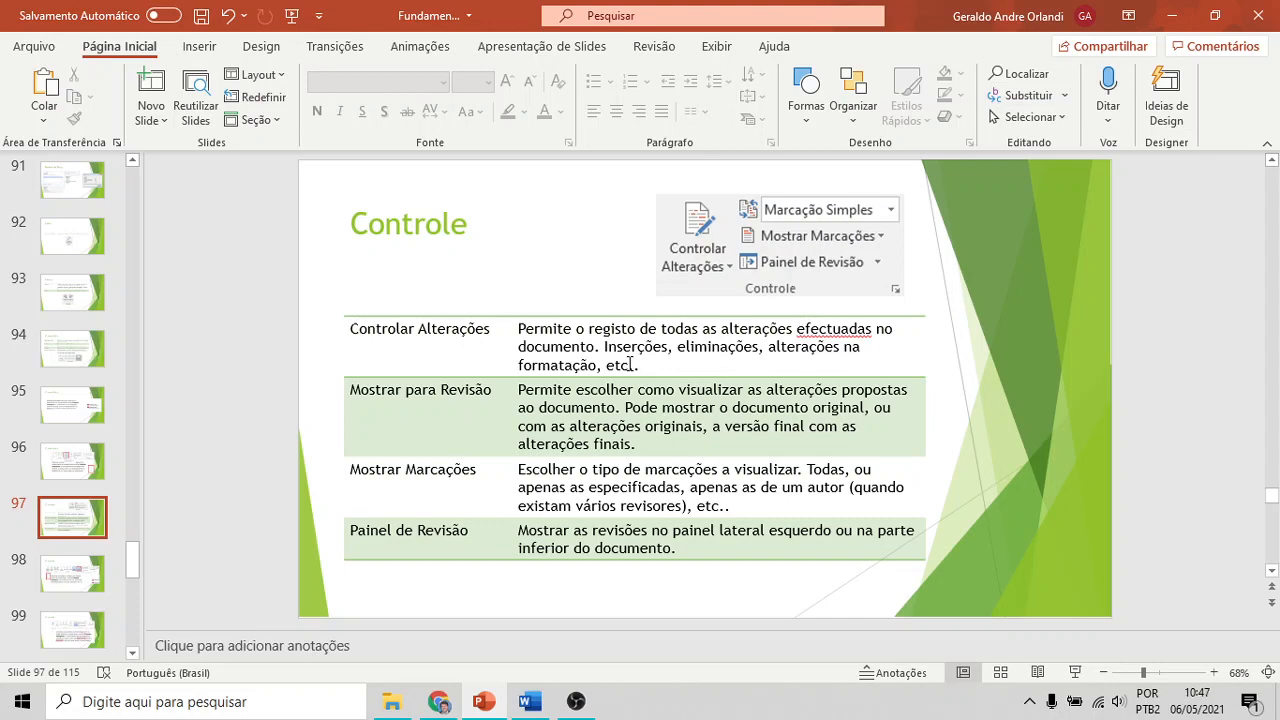
# Step: Return to the Word document and turn on change tracking (Controlar Alterações)
pyautogui.hotkey('alt', 'Tab')
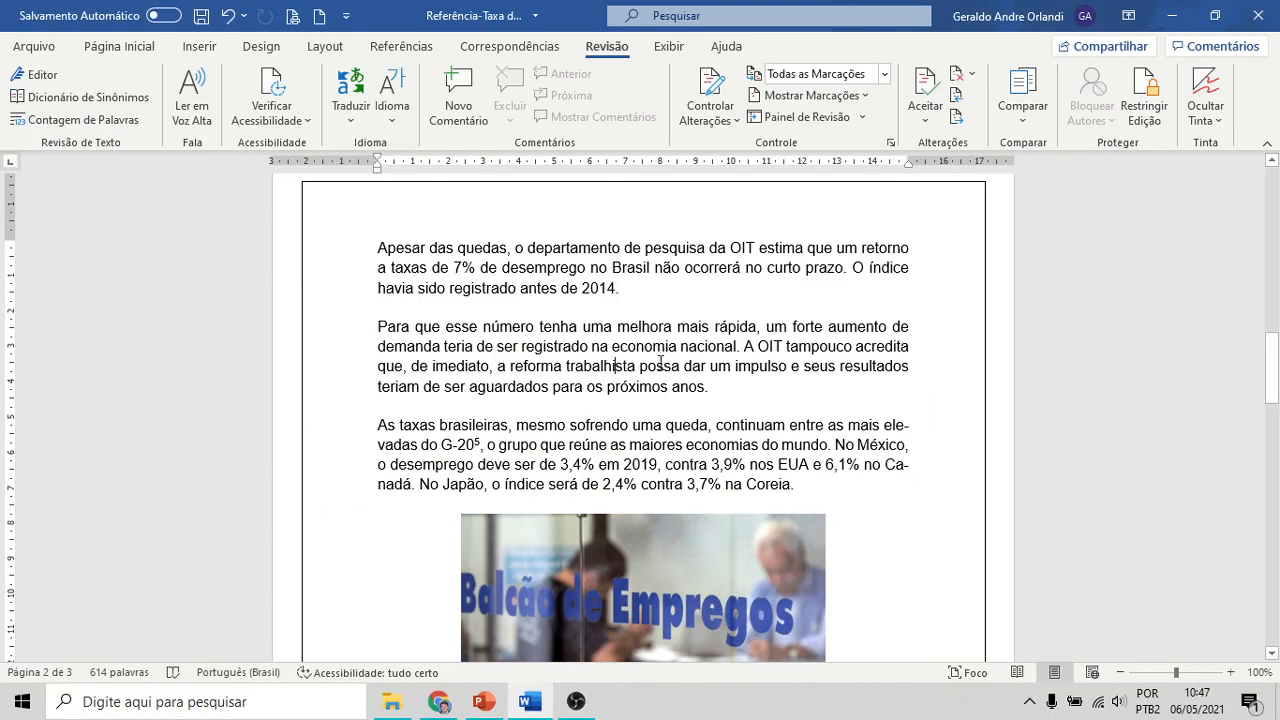
pyautogui.click(588, 708)
pyautogui.click(588, 708)
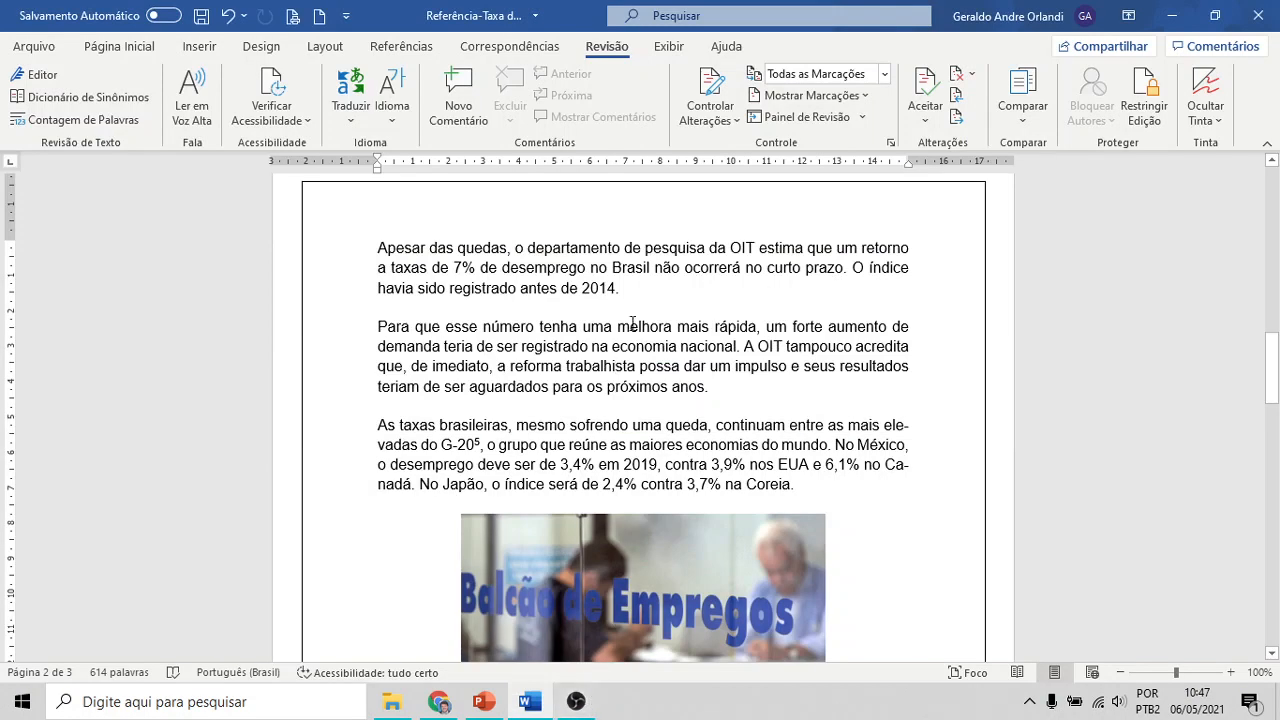
pyautogui.click(728, 116)
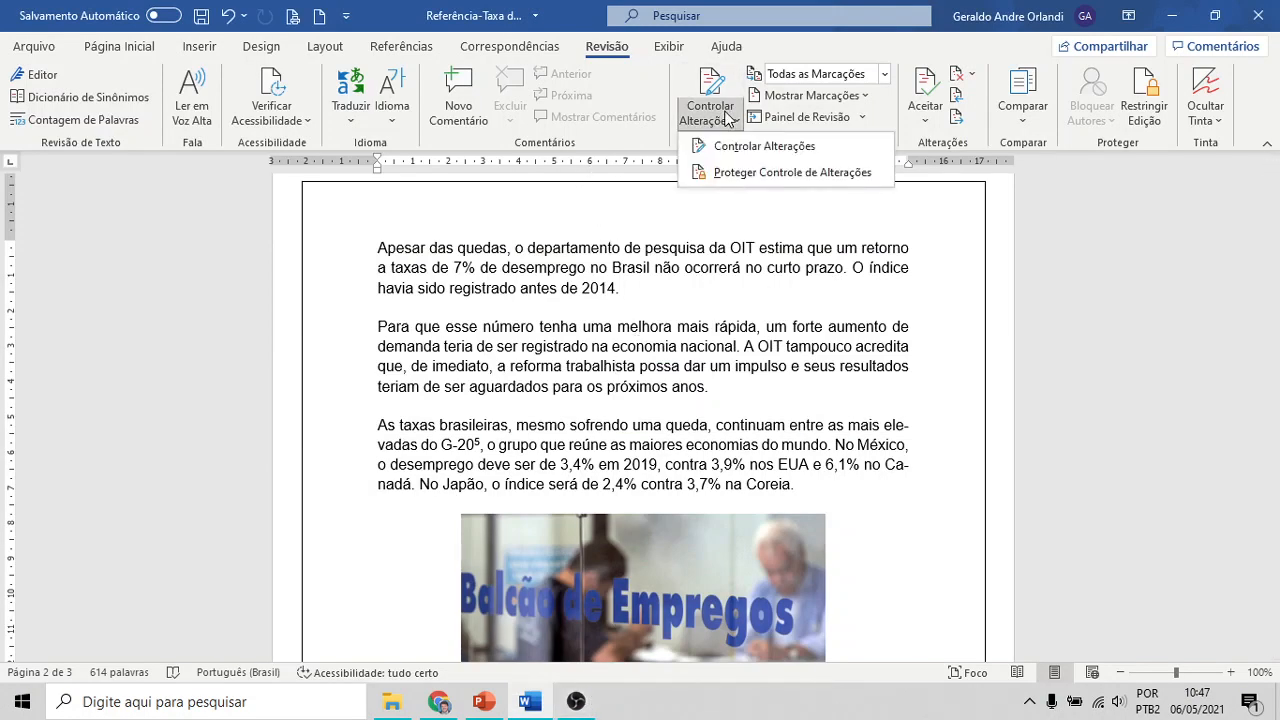
pyautogui.click(708, 88)
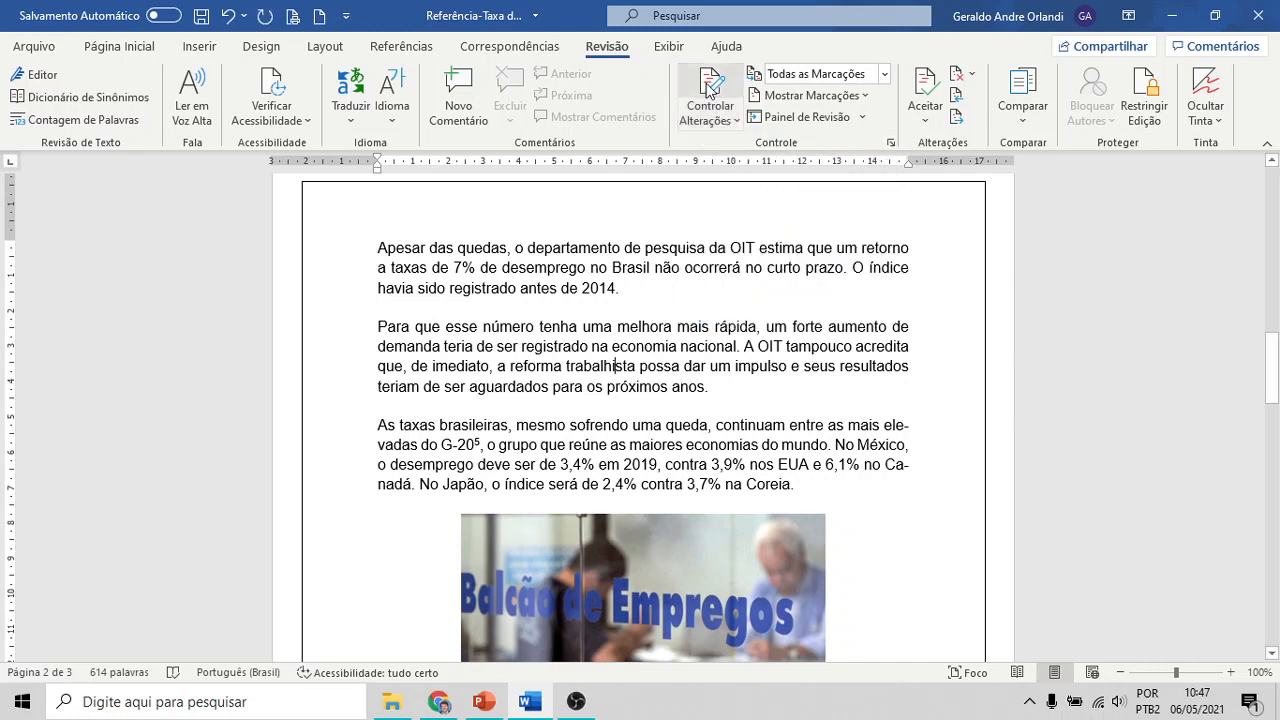
pyautogui.click(716, 120)
pyautogui.click(727, 150)
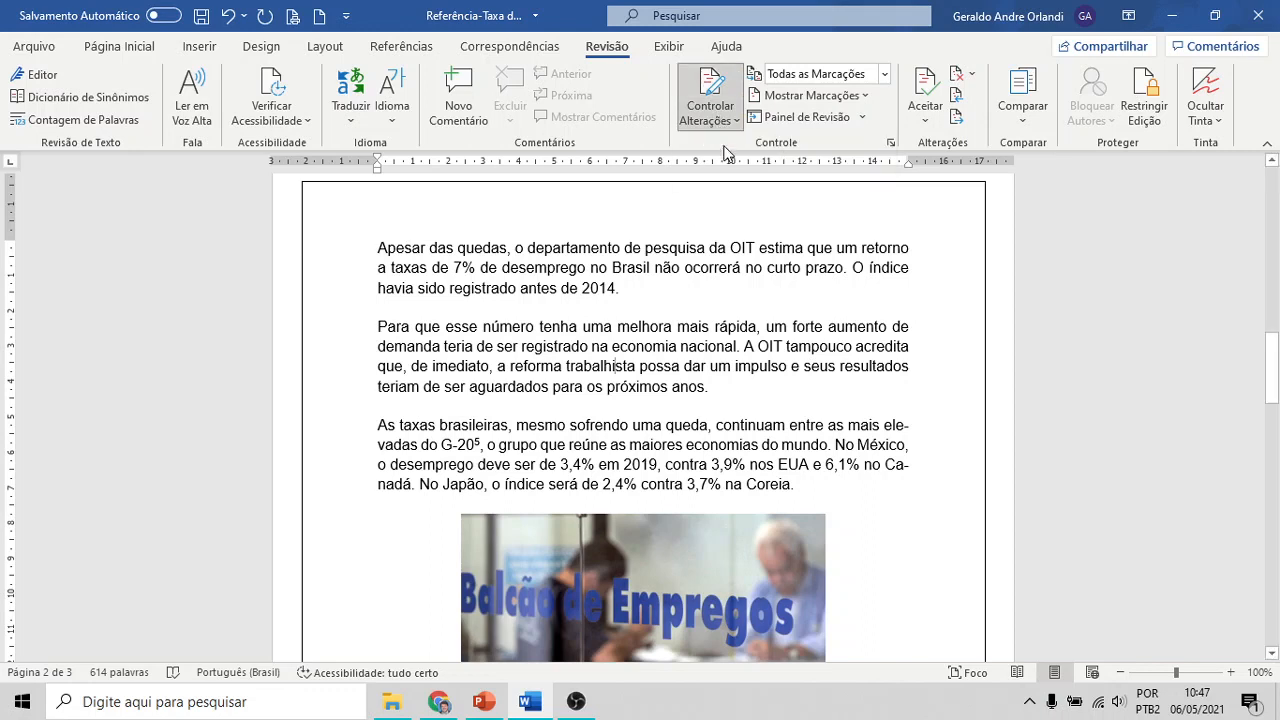
# Step: Change "trabalhista" to "trabalhistas" and replace "tampouco" with the synonym "também não" in the paragraph starting with "Para que esse número"
pyautogui.click(634, 366)
pyautogui.write('s')
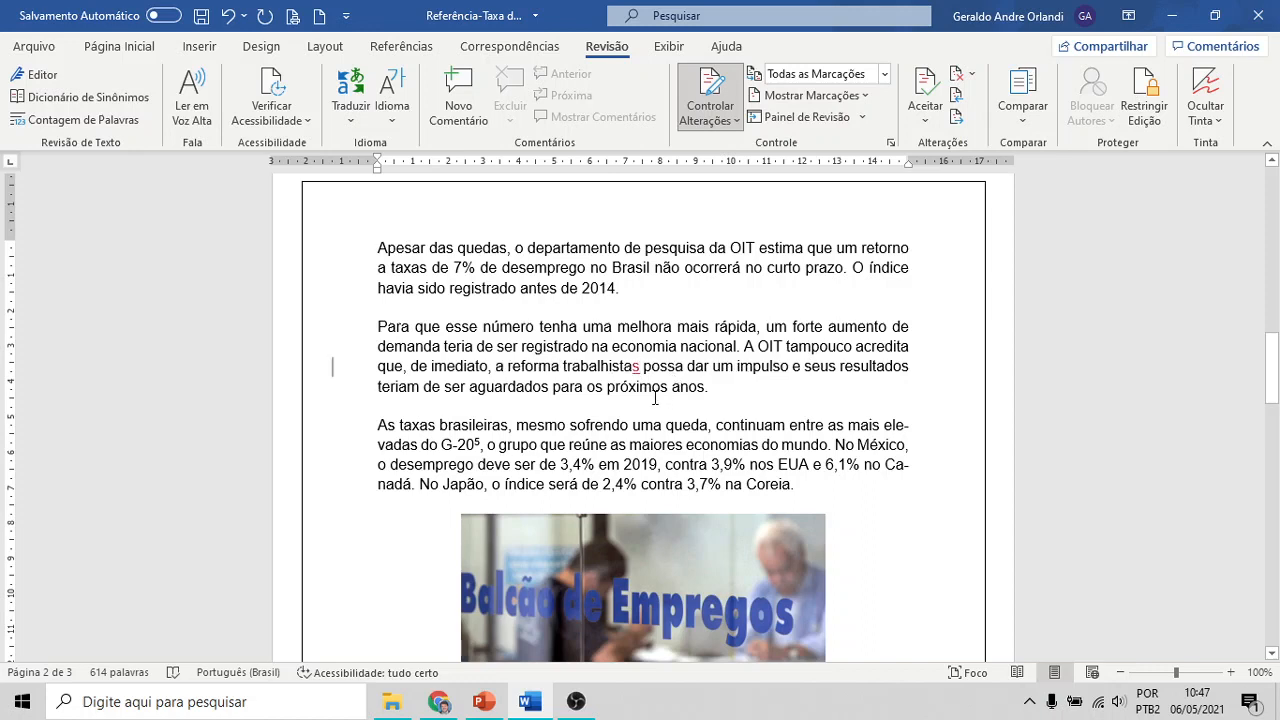
pyautogui.rightClick(814, 343)
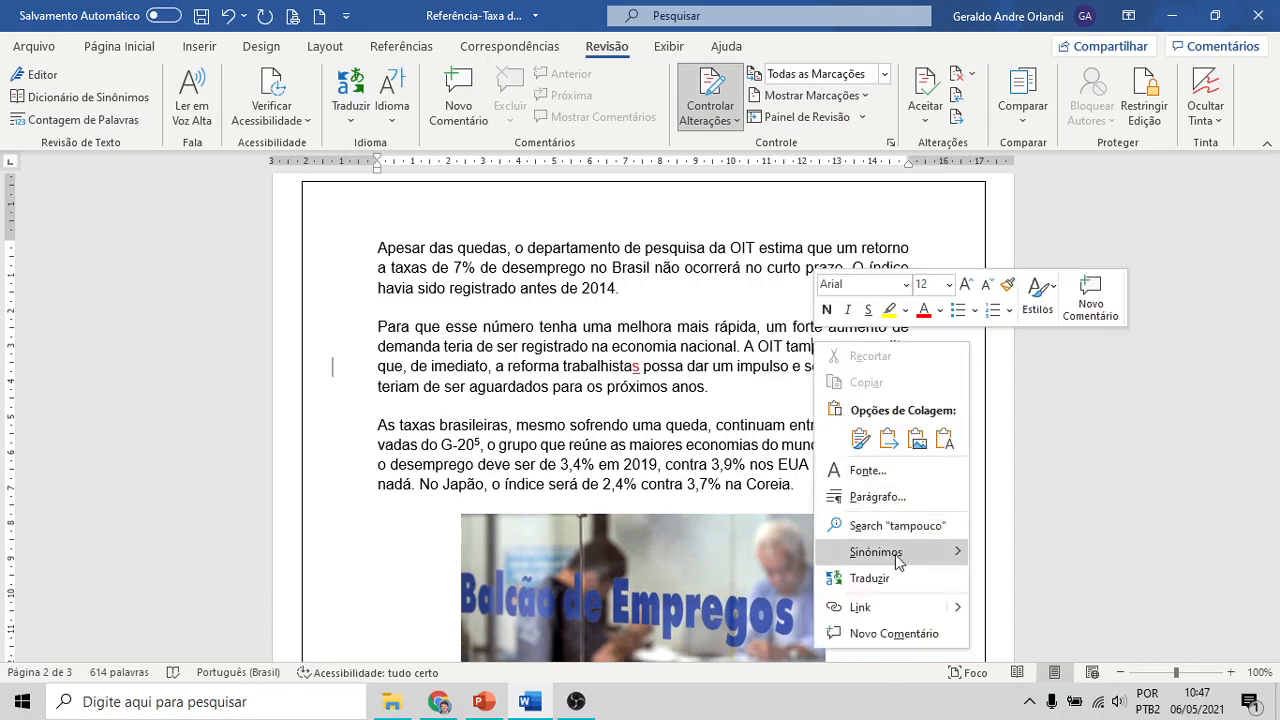
pyautogui.moveTo(897, 559)
pyautogui.click(1020, 555)
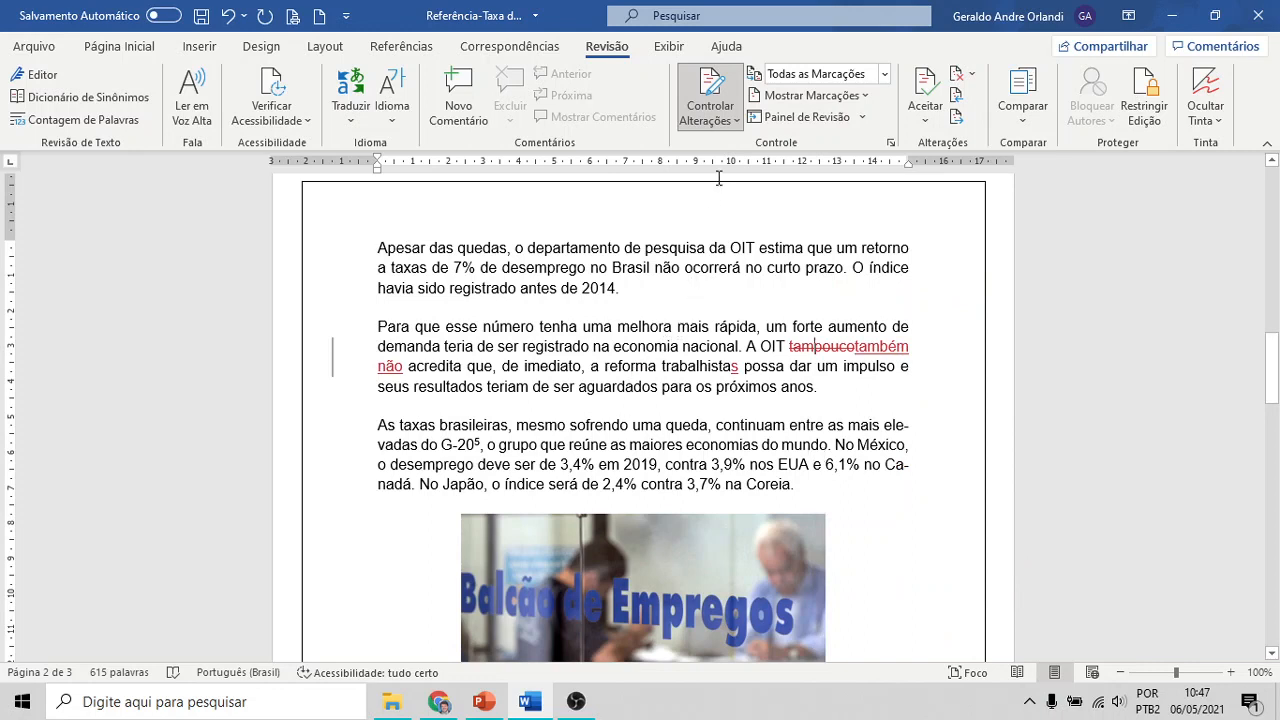
# Step: Preview the tracked changes with Sem Marcação and Marcação Simples, and return the display to Todas as Marcações
pyautogui.click(731, 122)
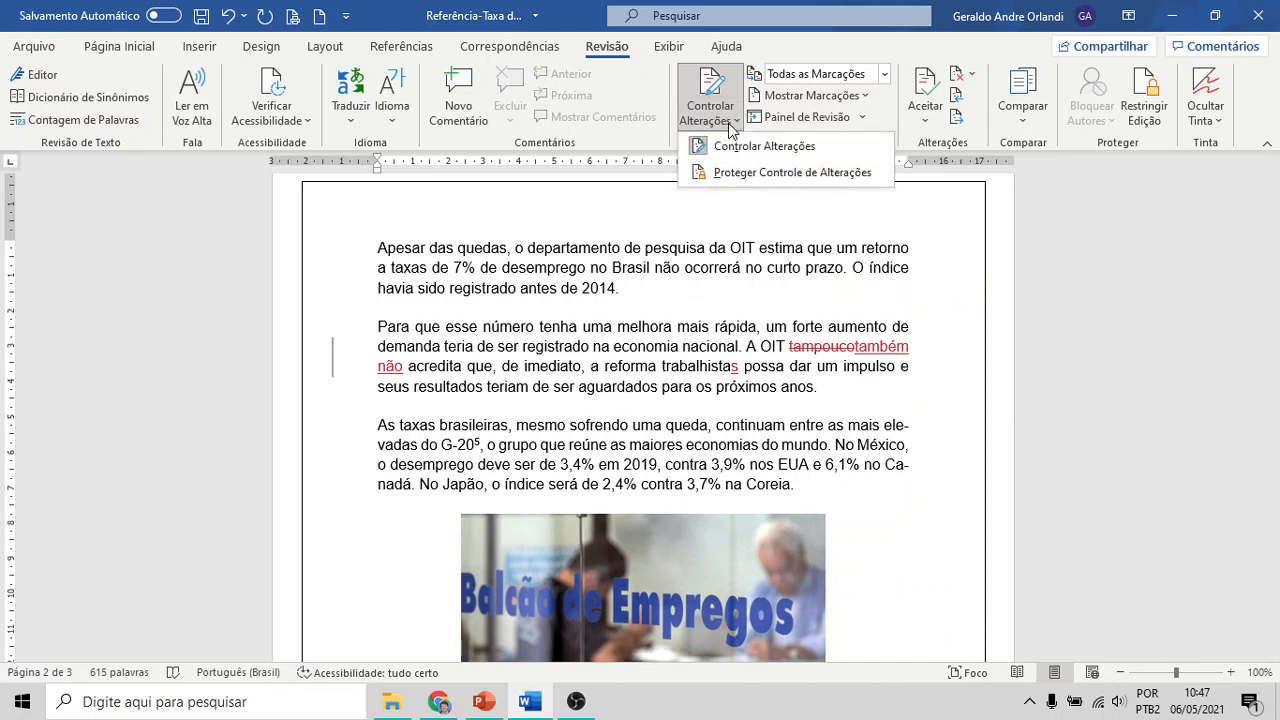
pyautogui.click(690, 265)
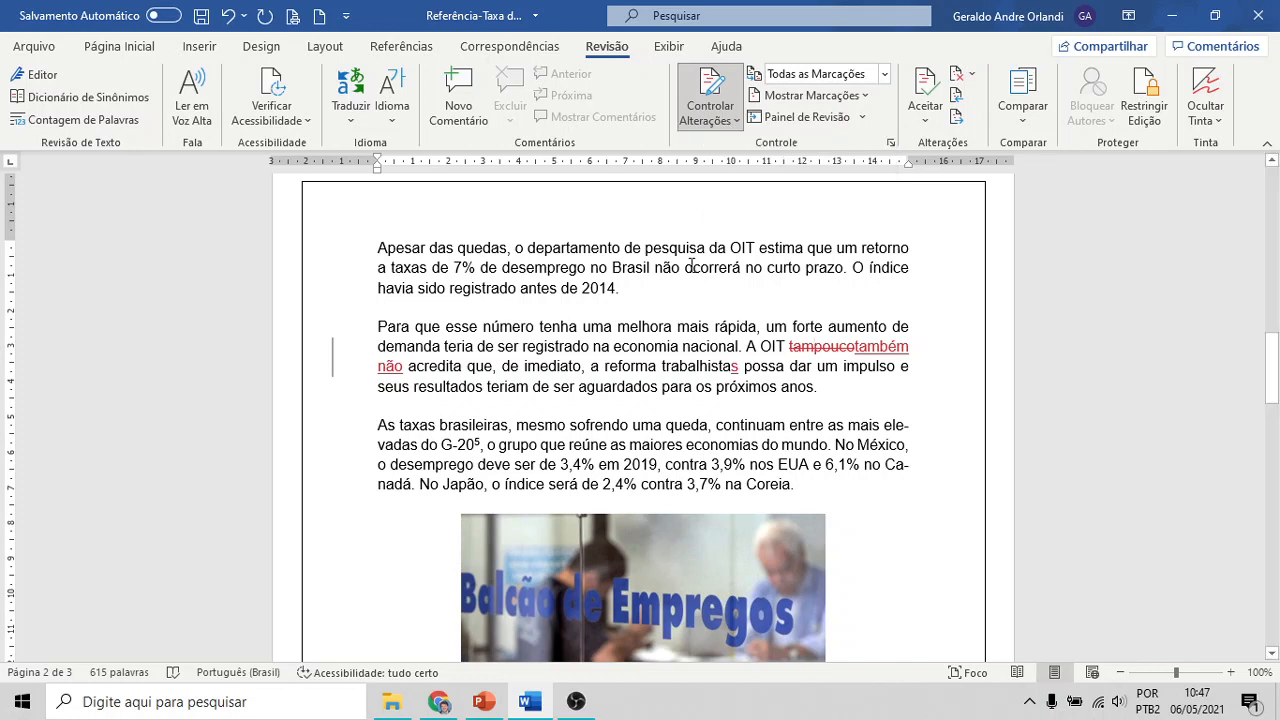
pyautogui.click(883, 75)
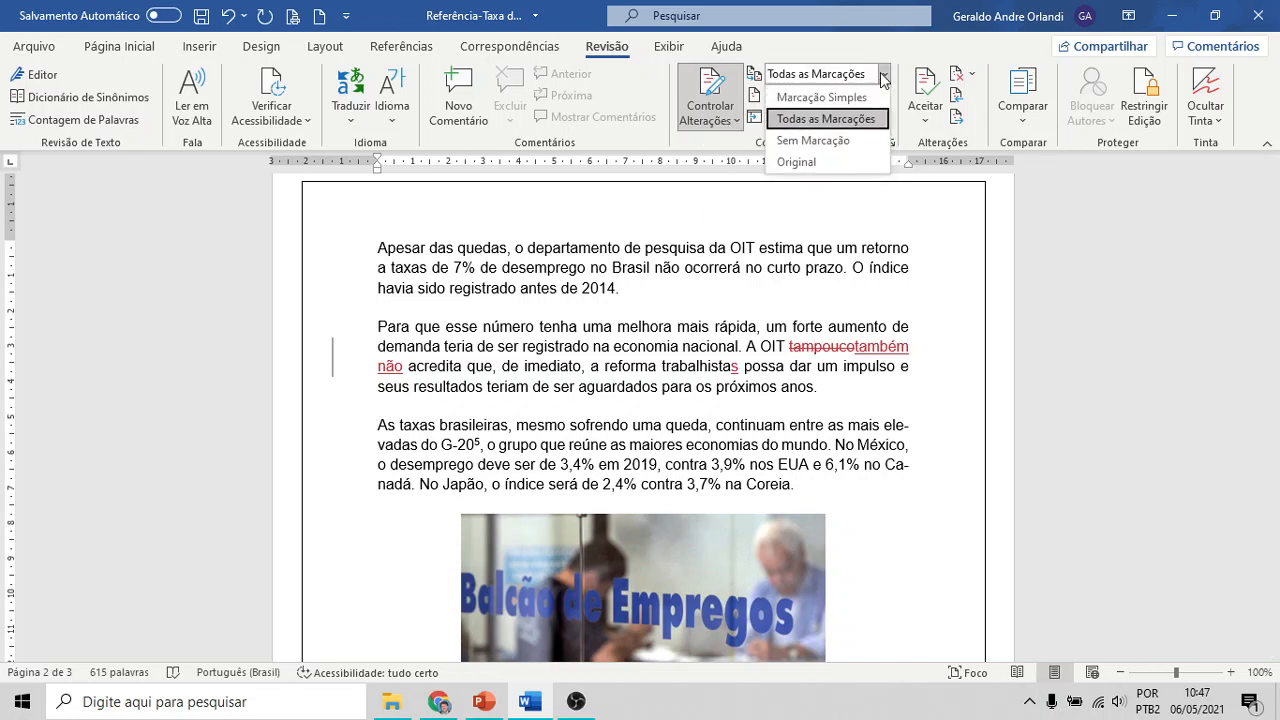
pyautogui.click(845, 141)
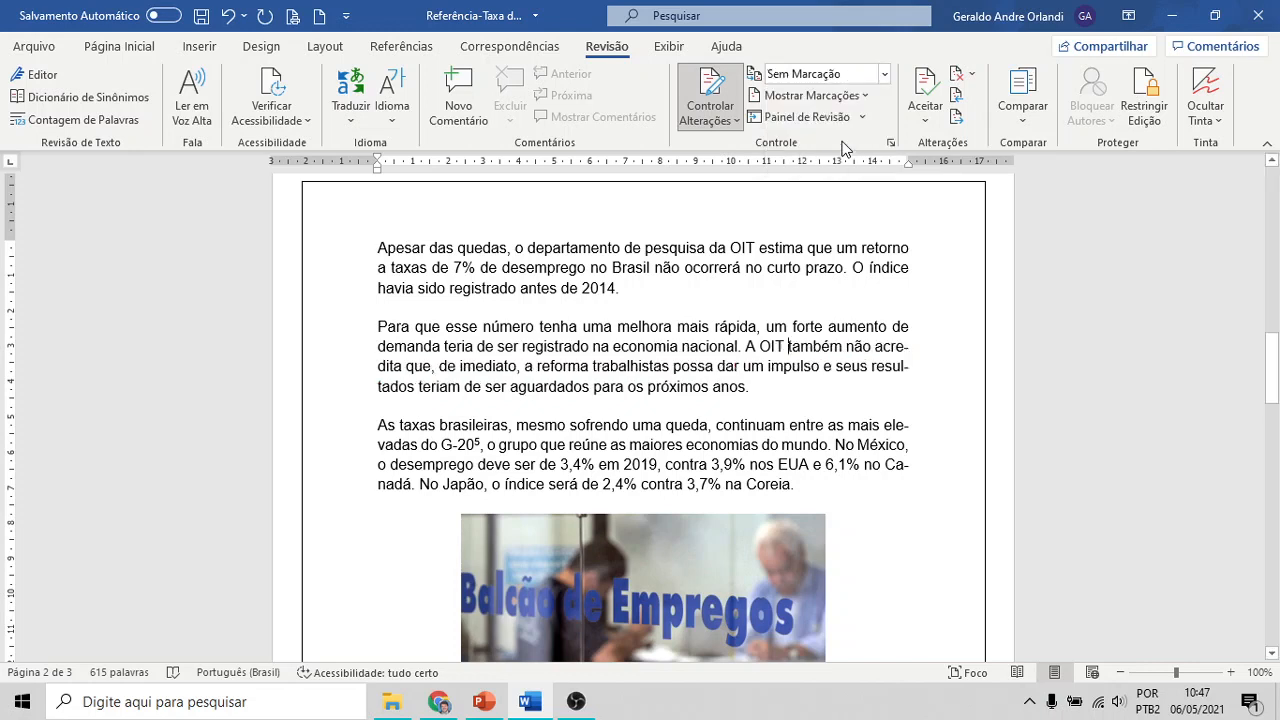
pyautogui.click(884, 74)
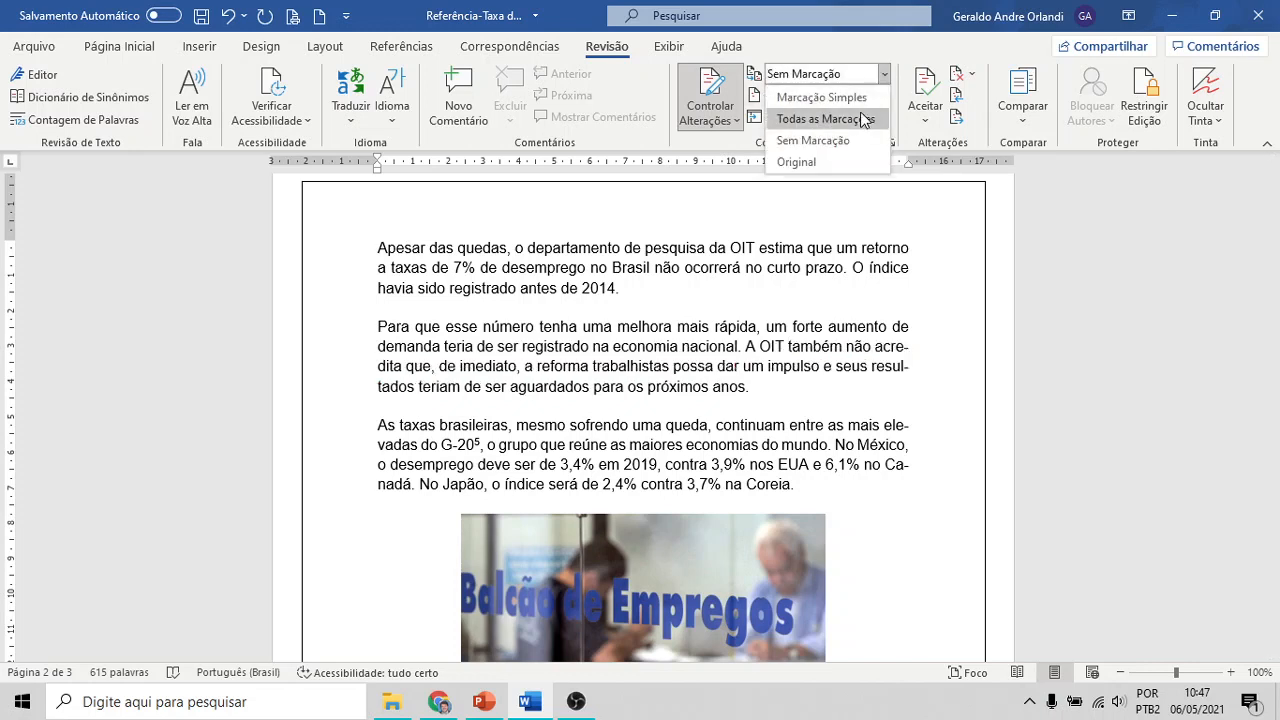
pyautogui.click(821, 97)
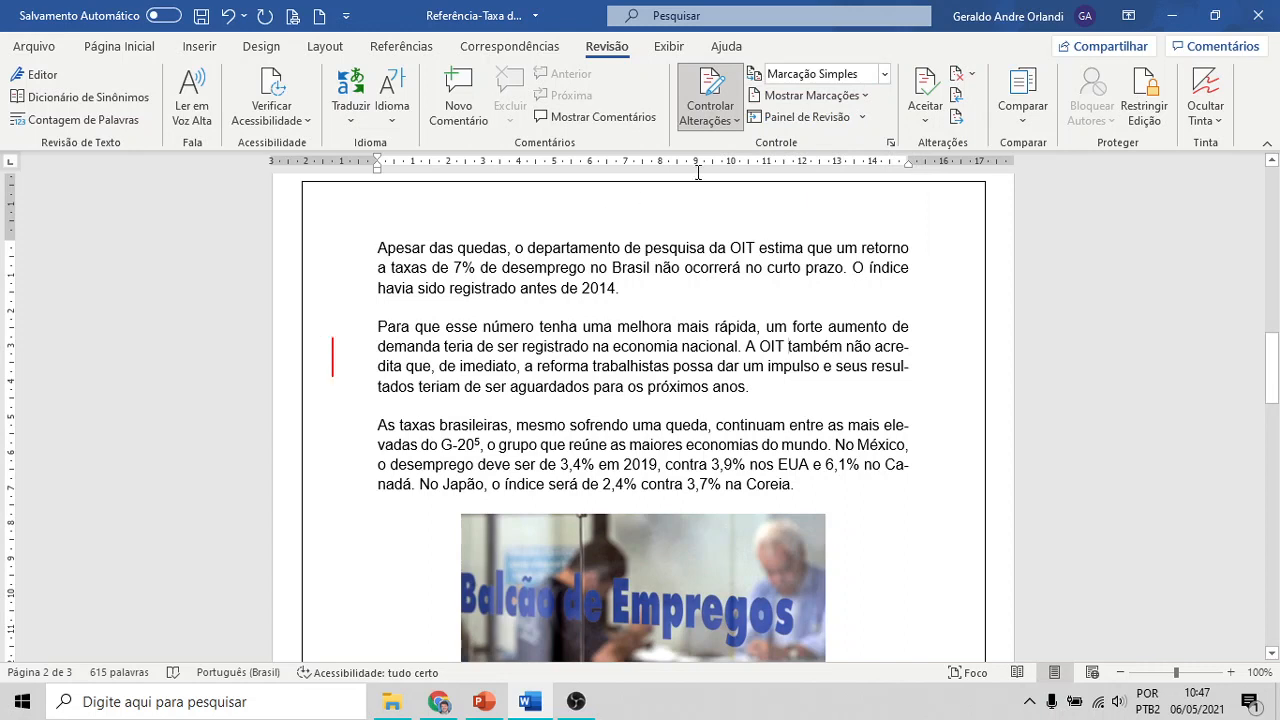
pyautogui.click(884, 76)
pyautogui.click(850, 120)
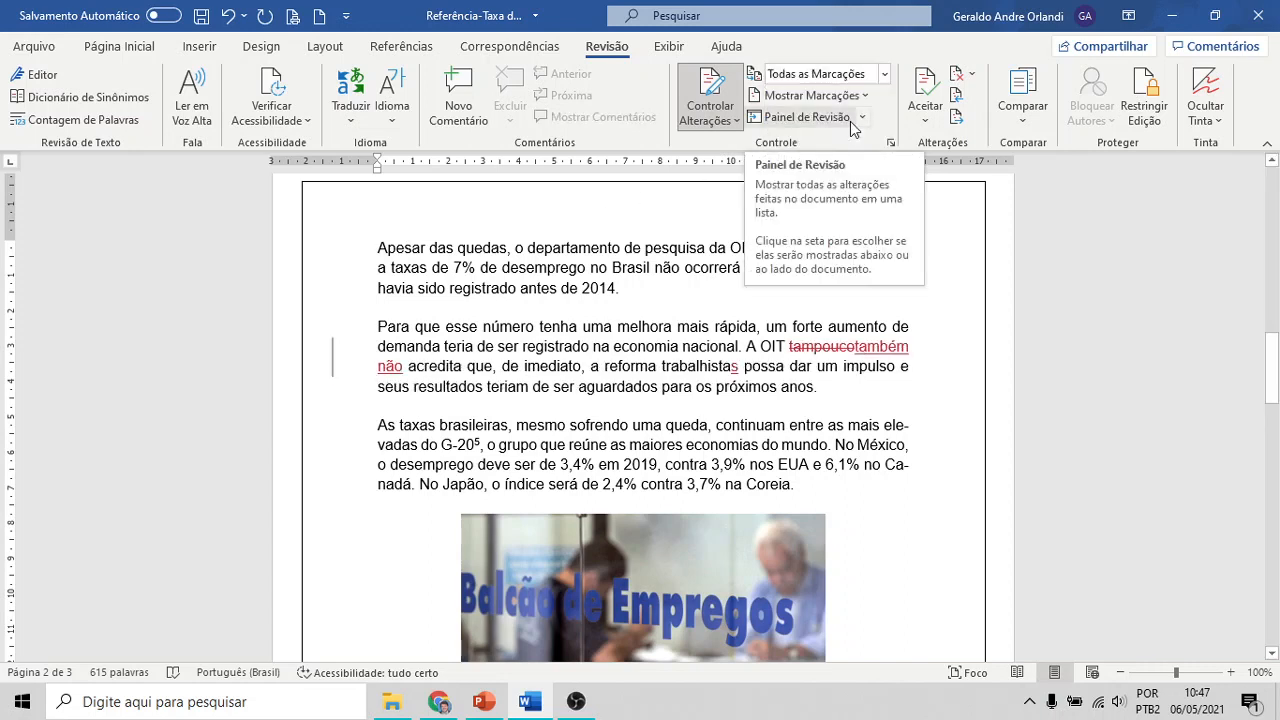
# Step: Examine the Mostrar Marcações display options, including Balões, and show the document's tracked changes in the Painel de Revisão
pyautogui.click(862, 97)
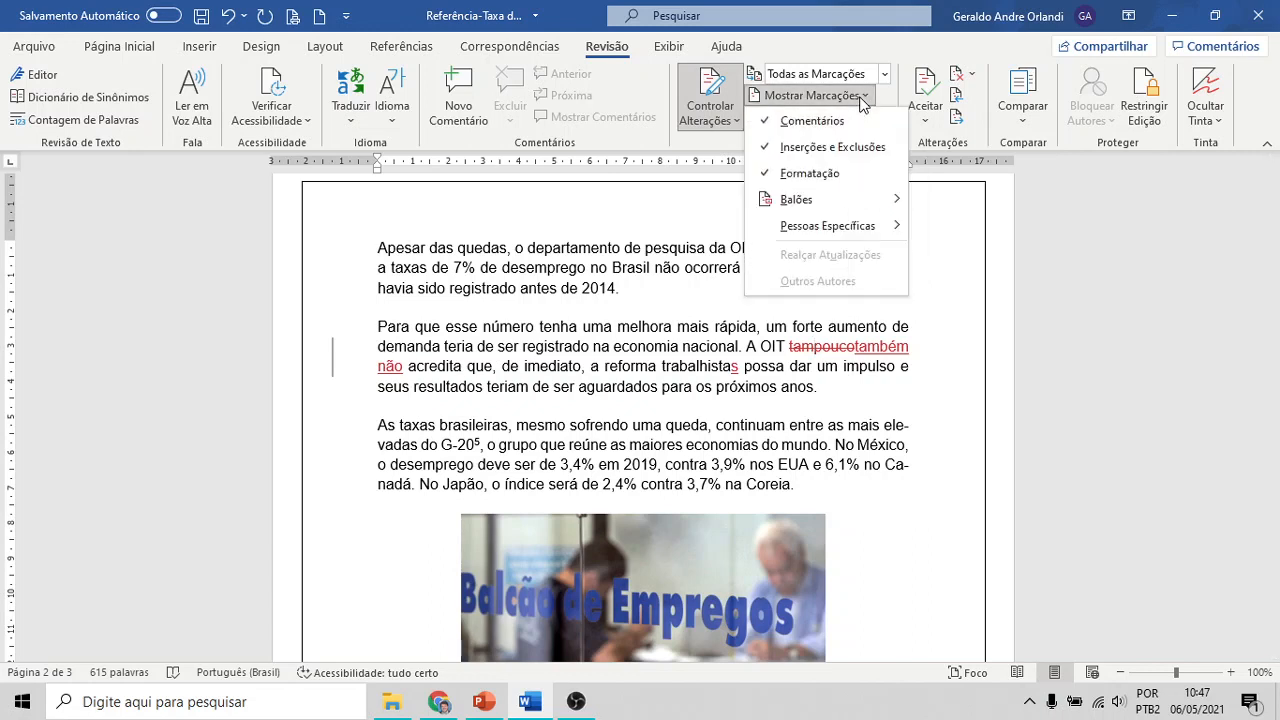
pyautogui.click(845, 96)
pyautogui.click(832, 94)
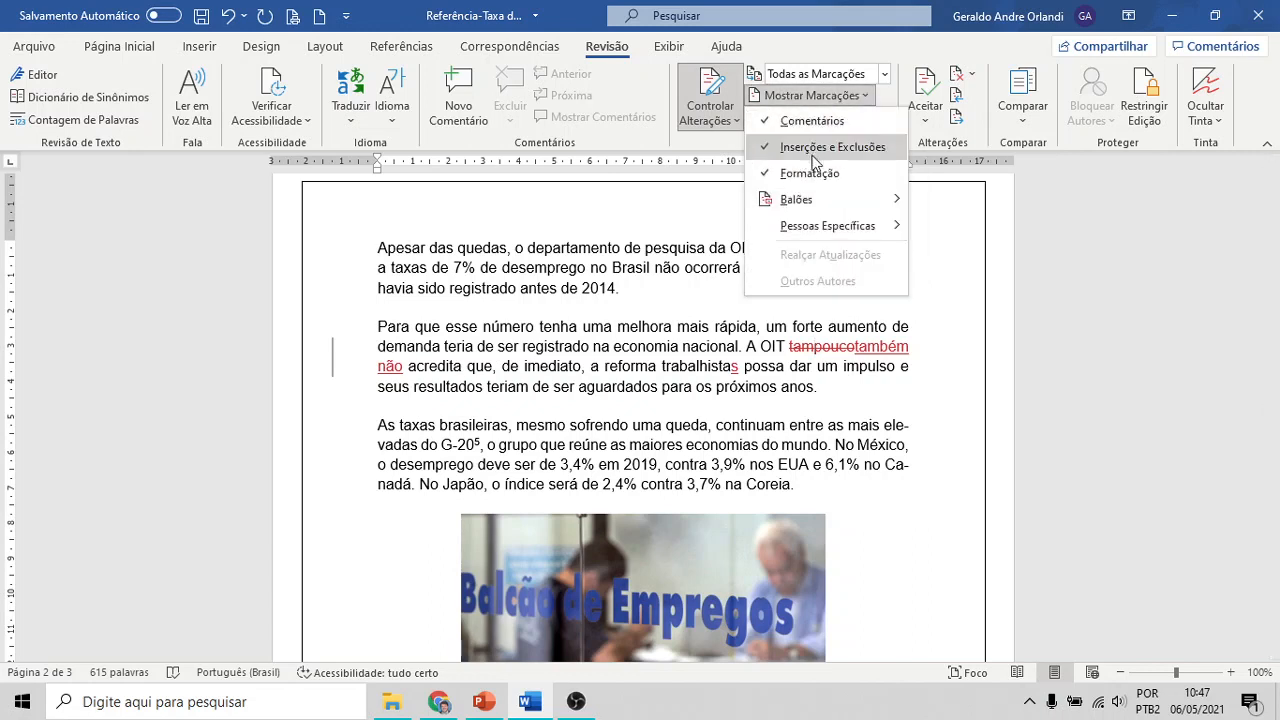
pyautogui.moveTo(800, 200)
pyautogui.click(688, 228)
pyautogui.click(800, 117)
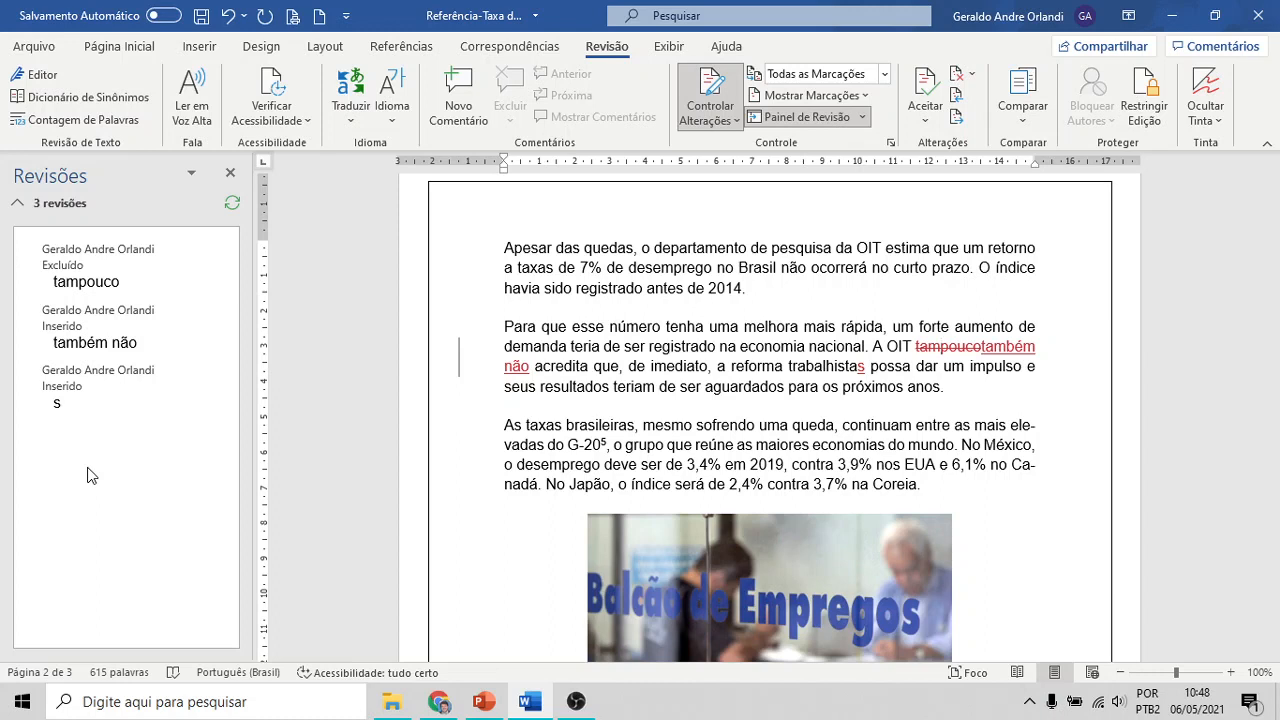
# Step: Examine the available options for accepting and for rejecting tracked changes without applying any of them
pyautogui.click(926, 126)
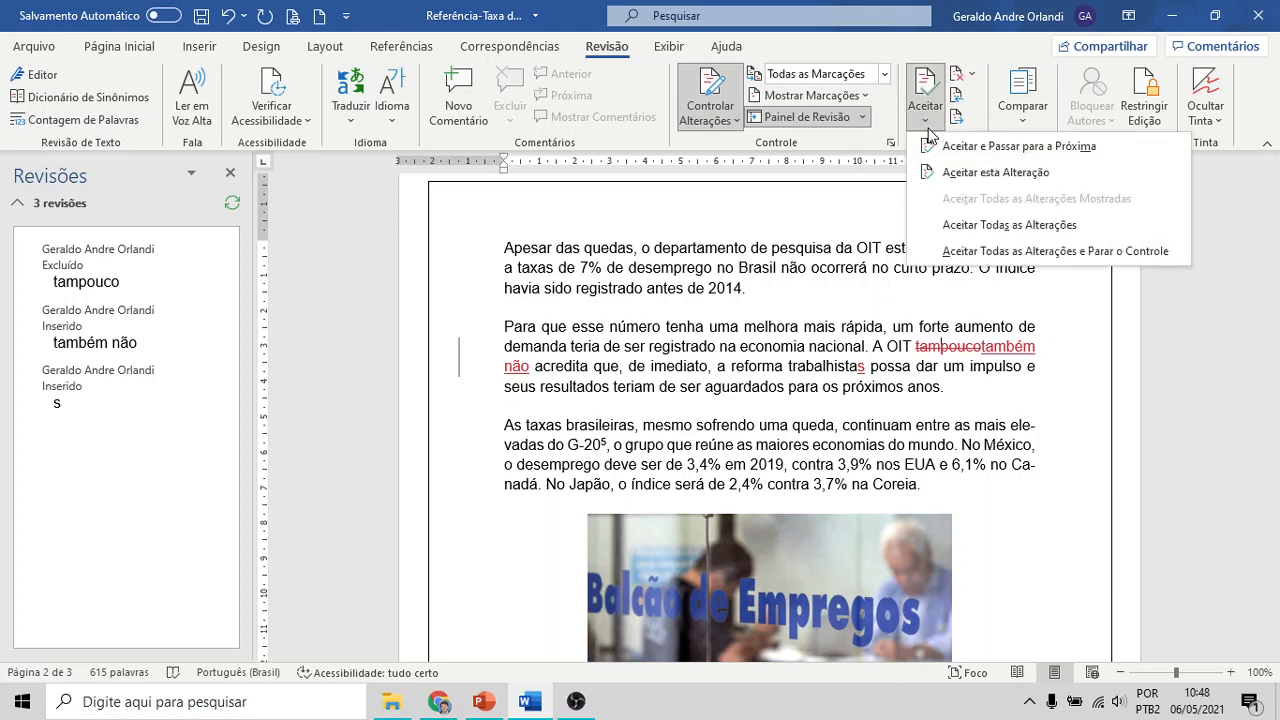
pyautogui.click(1078, 288)
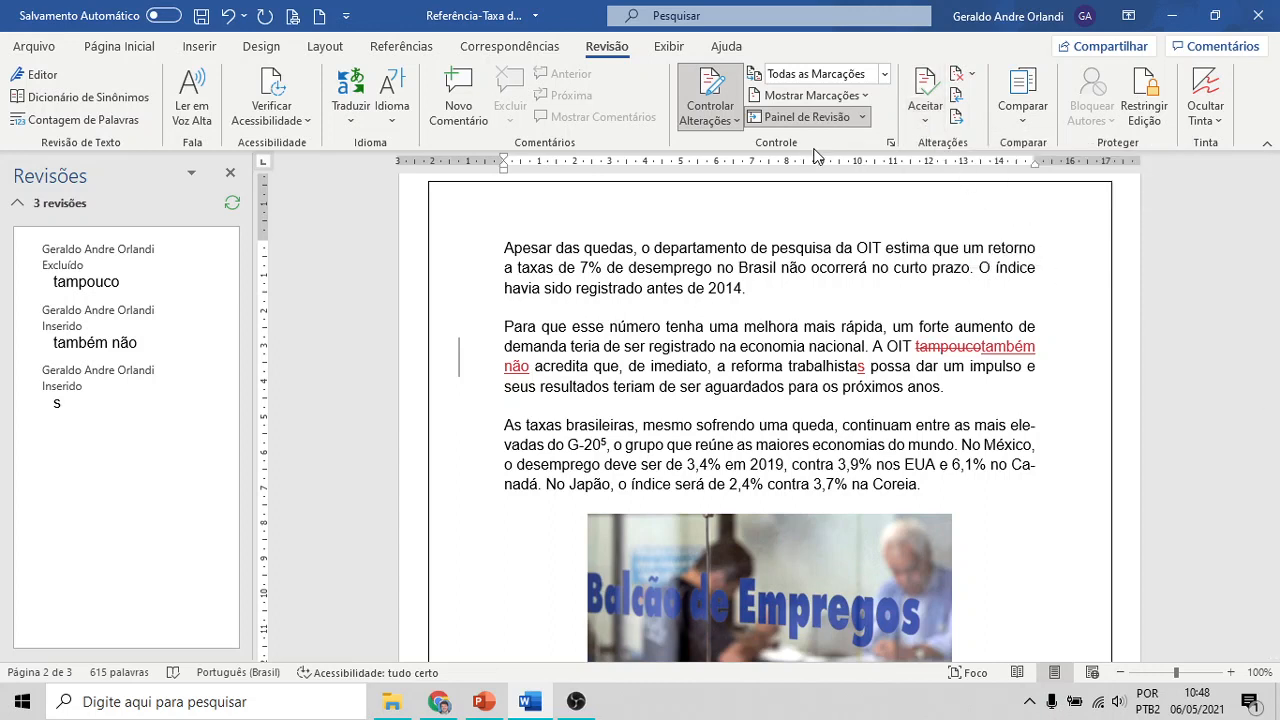
pyautogui.click(925, 122)
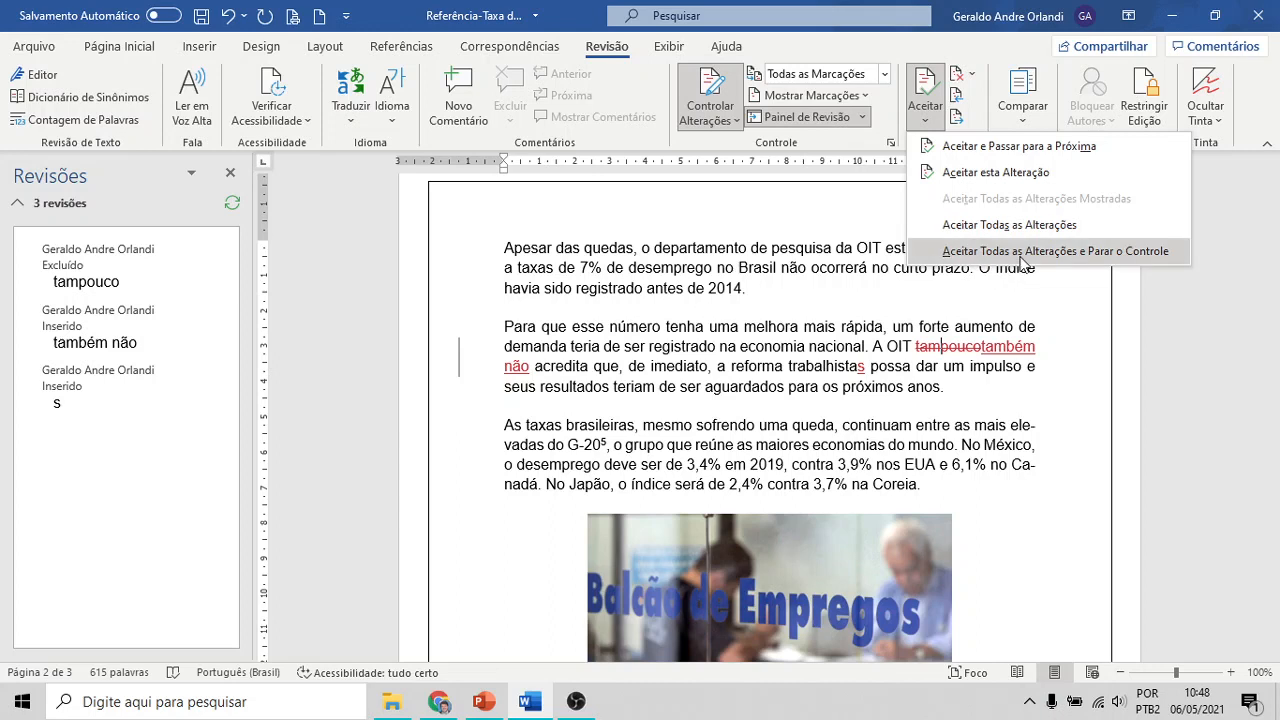
pyautogui.click(1065, 320)
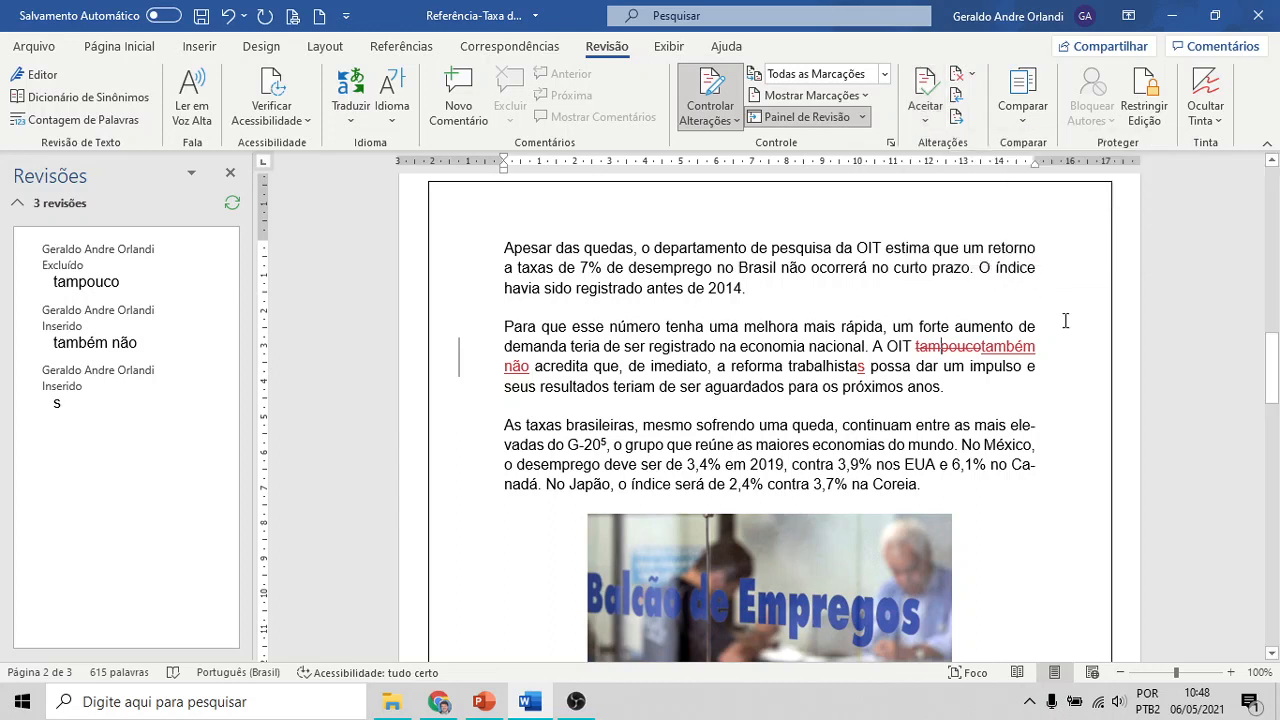
pyautogui.click(972, 73)
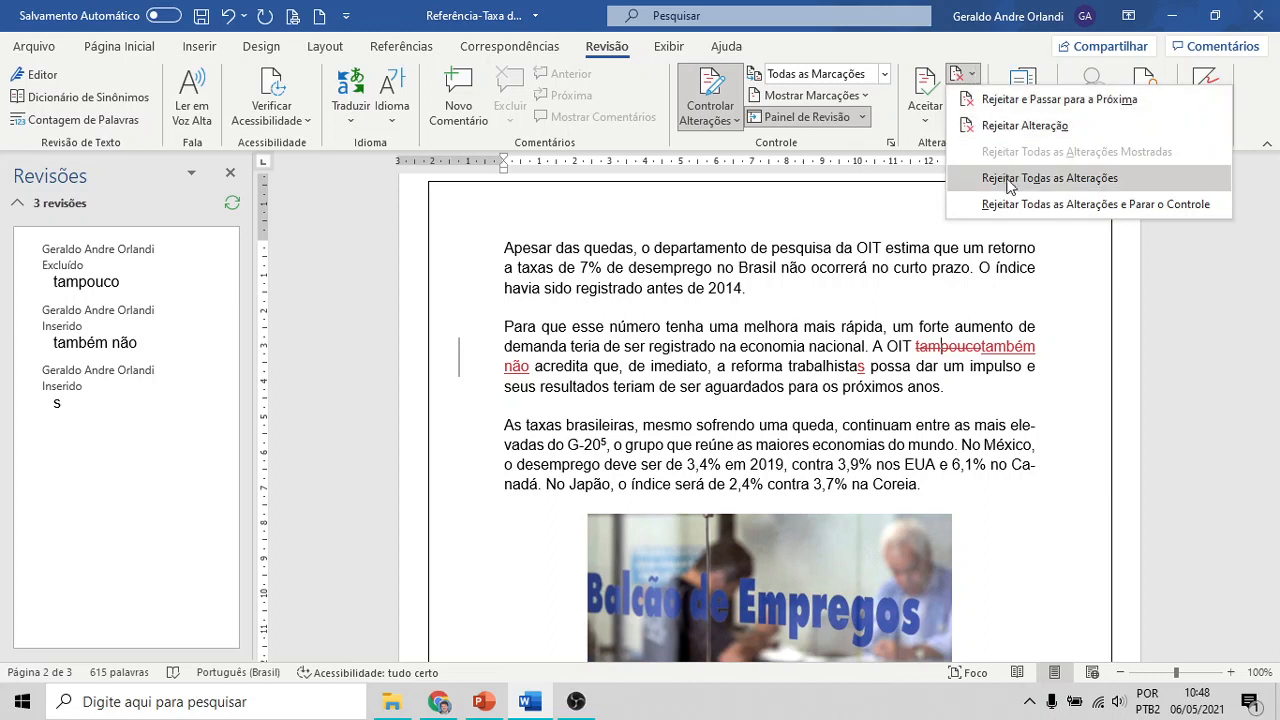
pyautogui.click(1072, 275)
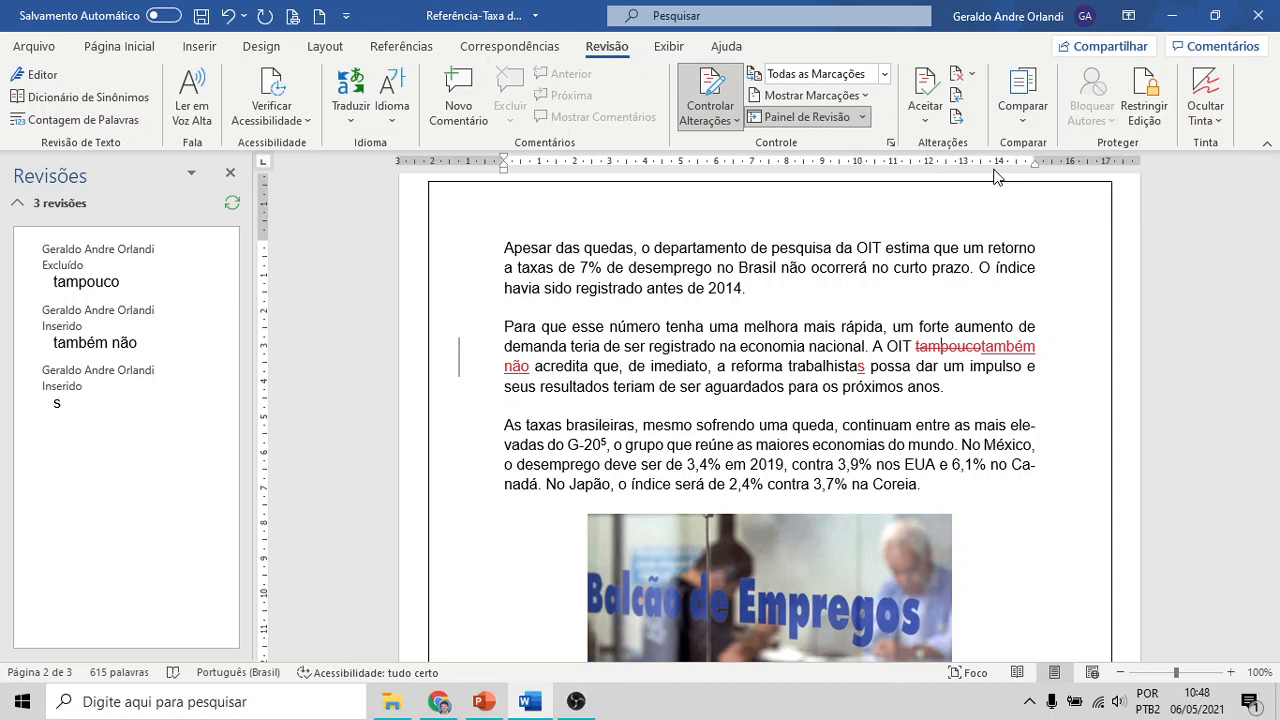
# Step: Accept the tracked deletion of "tampouco" and all remaining tracked changes in the document
pyautogui.click(958, 96)
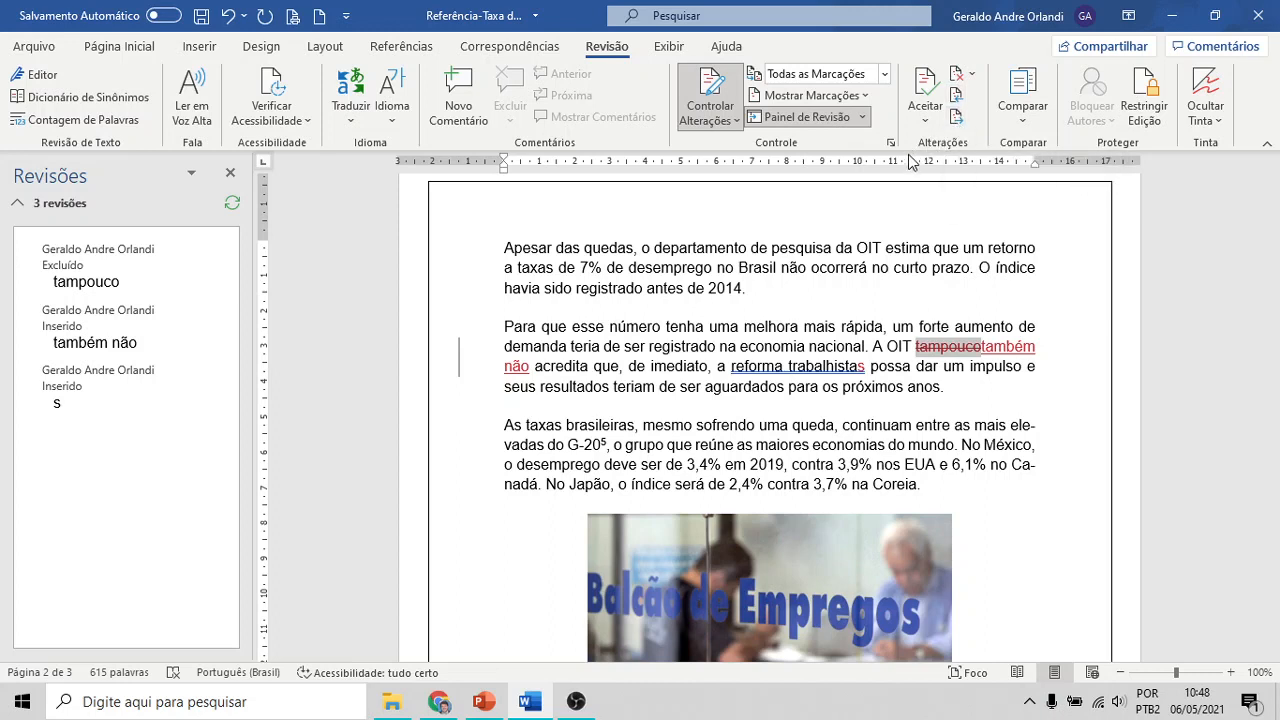
pyautogui.click(925, 85)
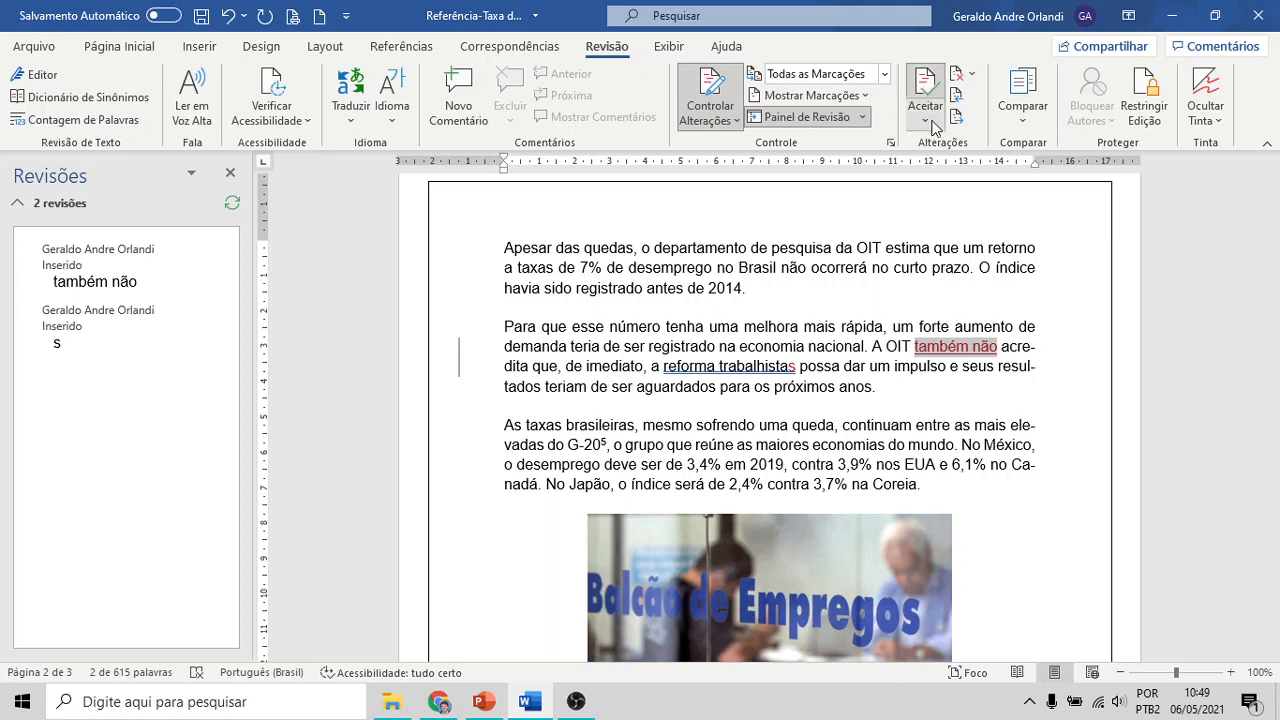
pyautogui.click(927, 116)
pyautogui.click(959, 225)
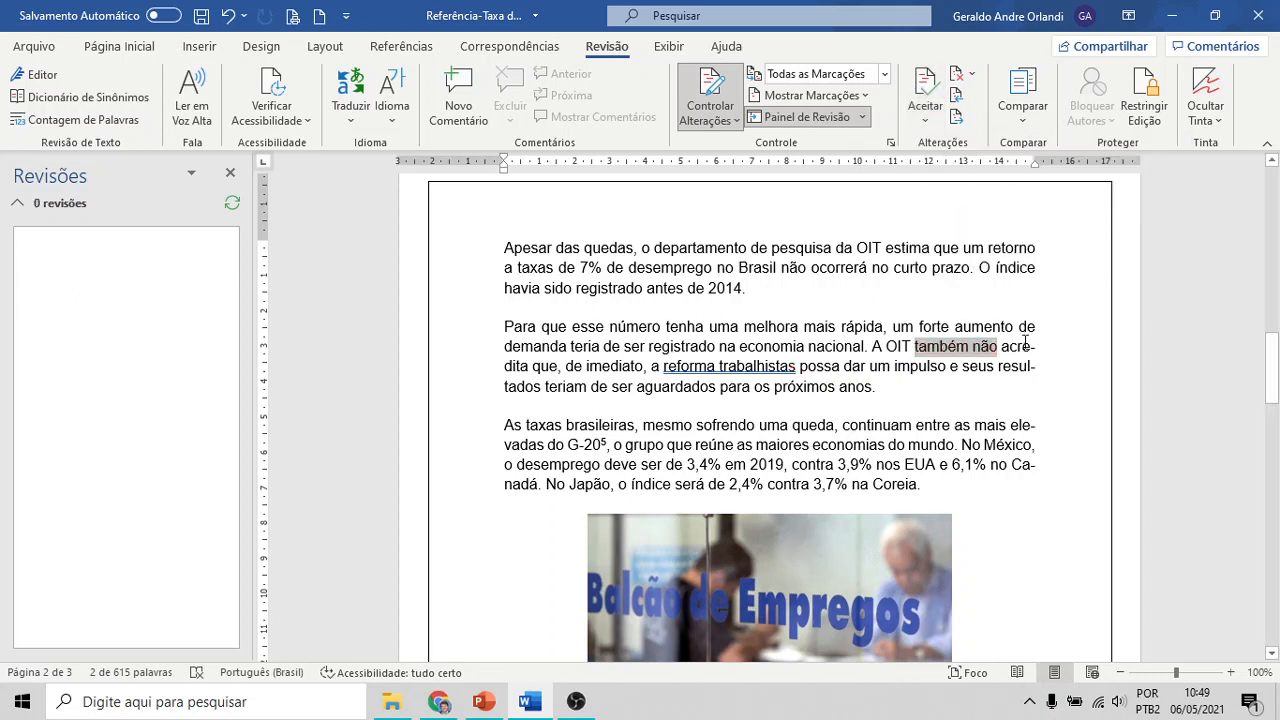
# Step: Close the Revisões pane and turn off change tracking (Controlar Alterações)
pyautogui.click(1058, 360)
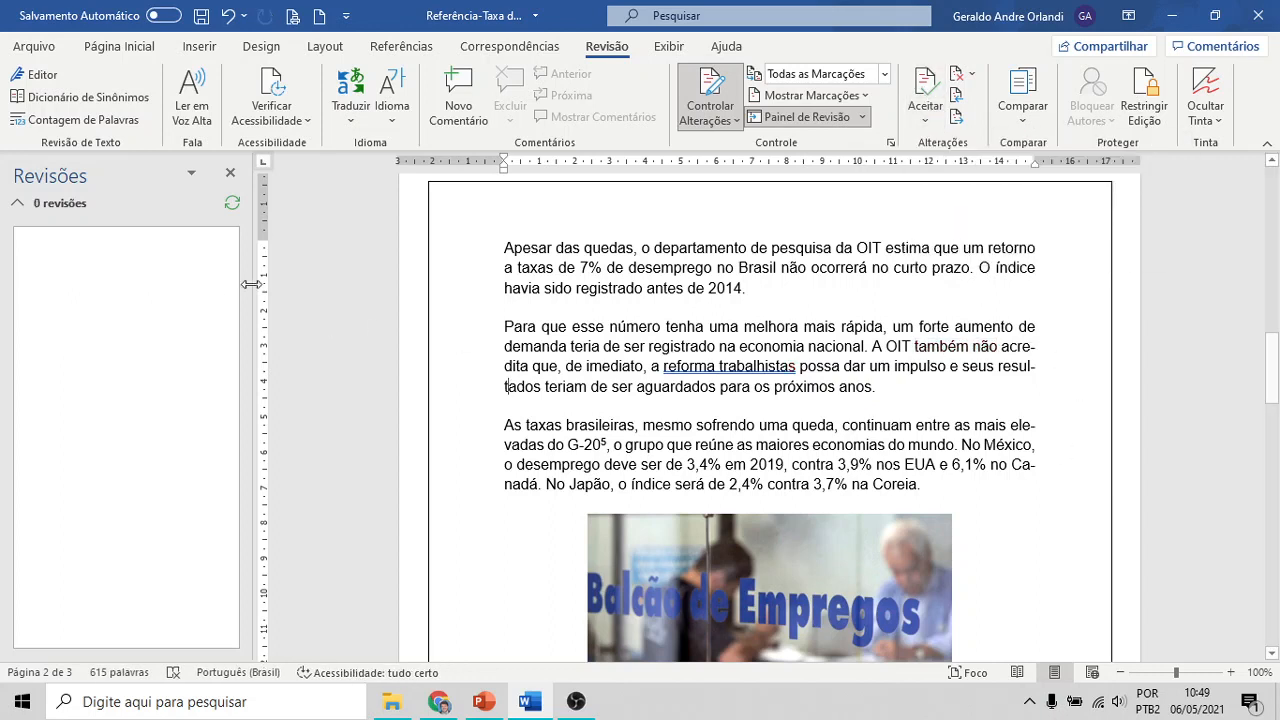
pyautogui.click(230, 173)
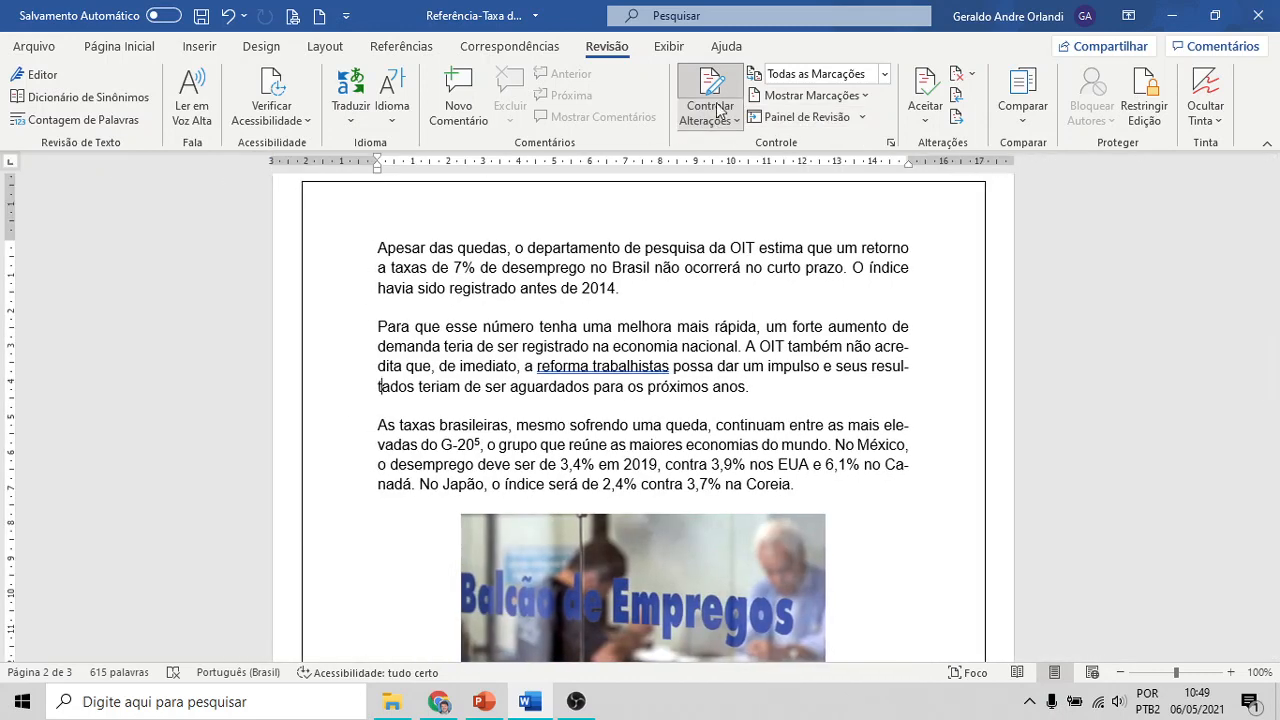
pyautogui.click(710, 95)
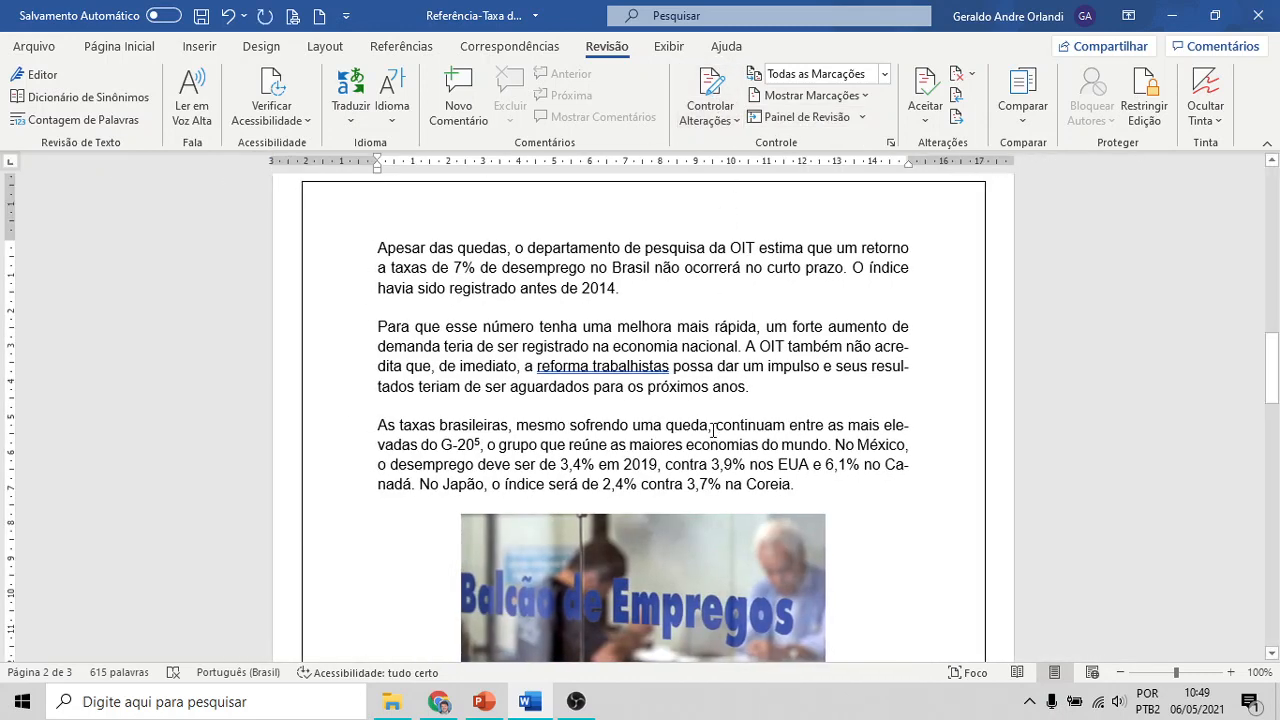
# Step: Undo the accepted changes and the edits to "tampouco" and "trabalhista", and check the document for remaining tracked changes
pyautogui.write('tampouco')
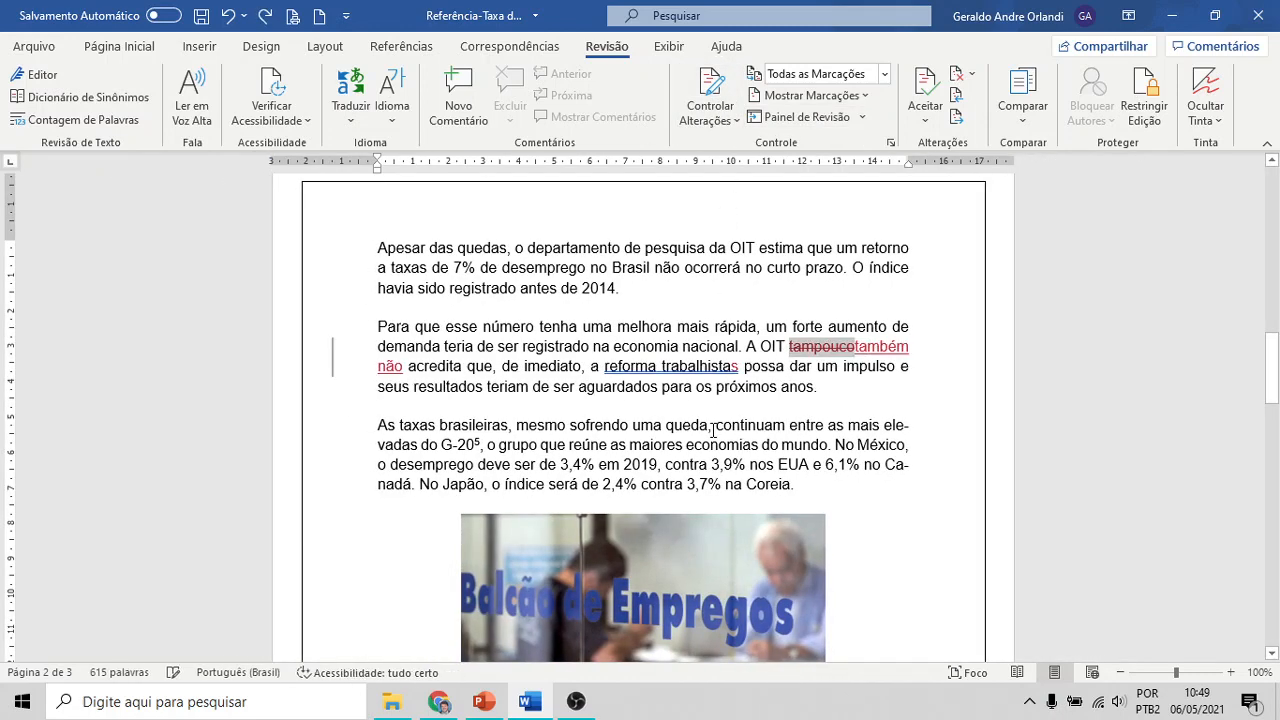
pyautogui.press('BackSpace')
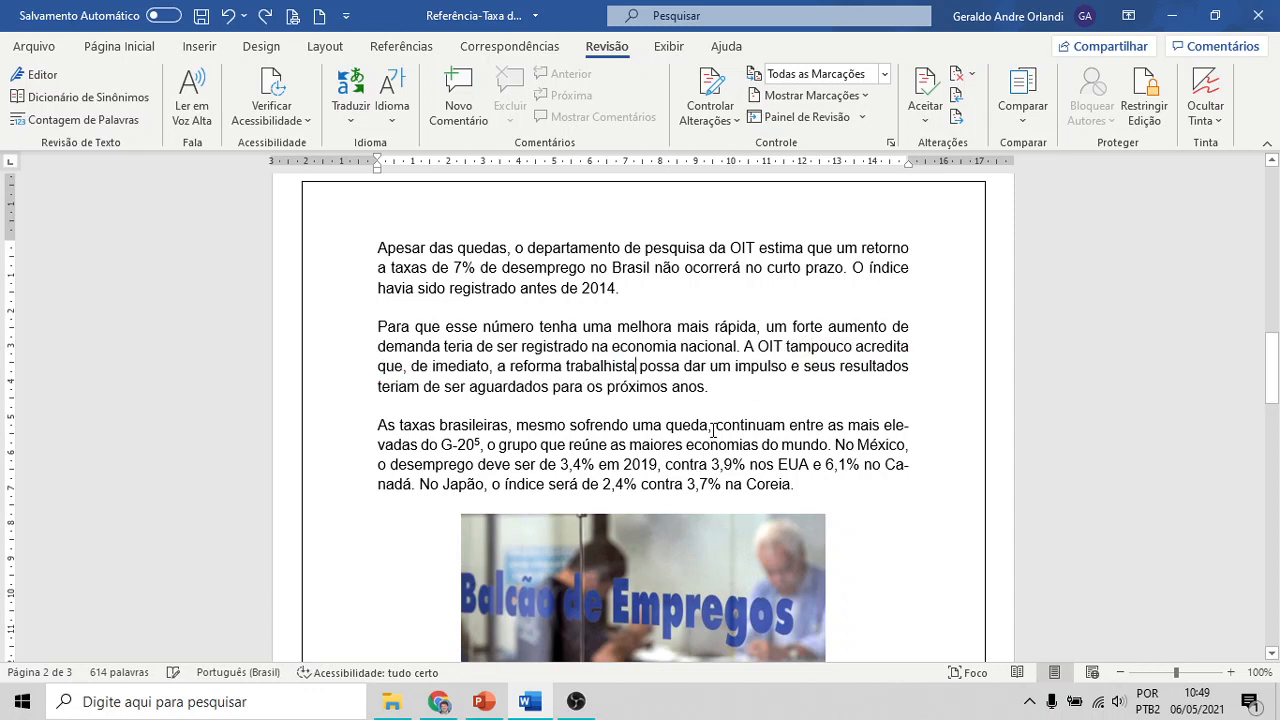
pyautogui.click(946, 102)
pyautogui.click(646, 408)
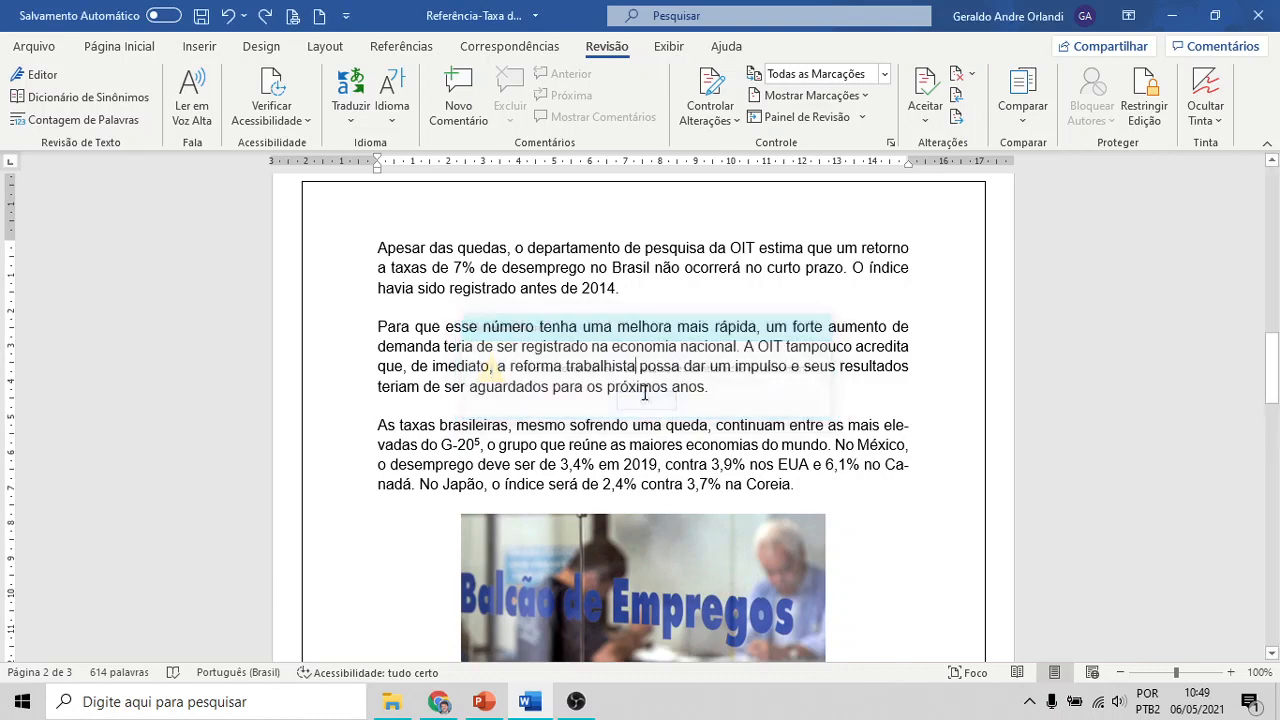